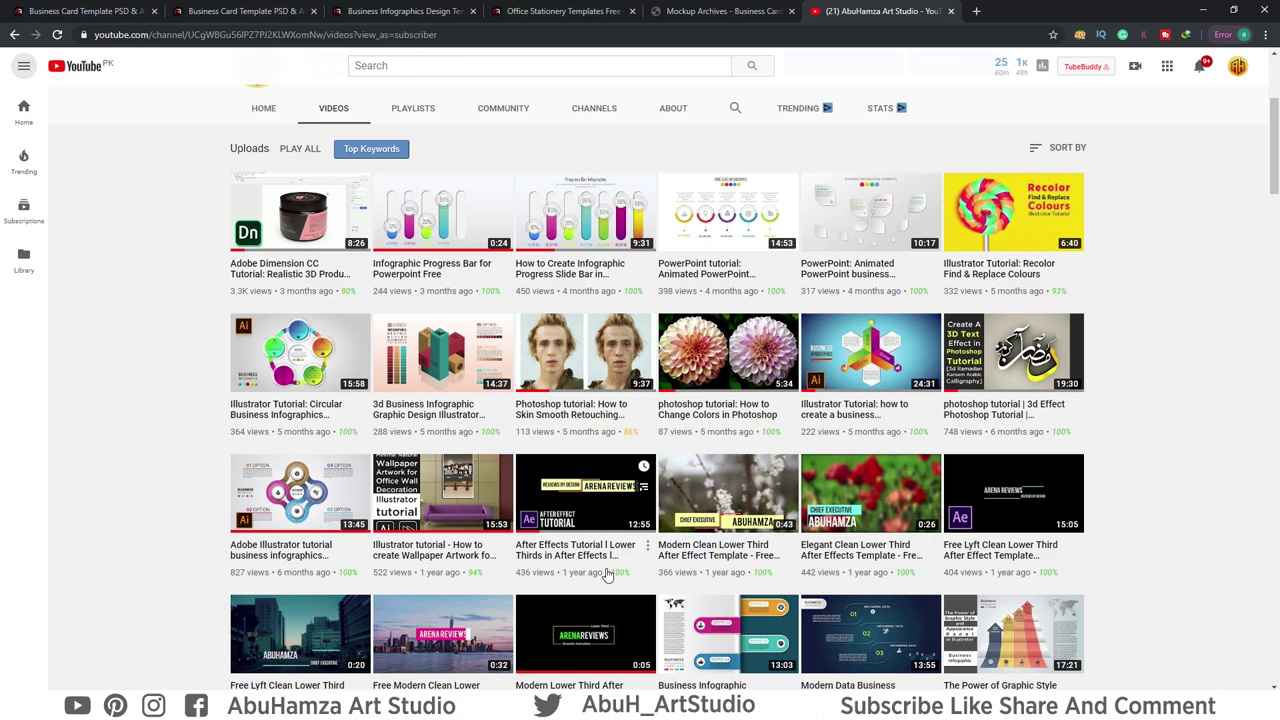
# Scroll down the channel's Videos grid to browse further uploads.
pyautogui.scroll(3, 607, 575)
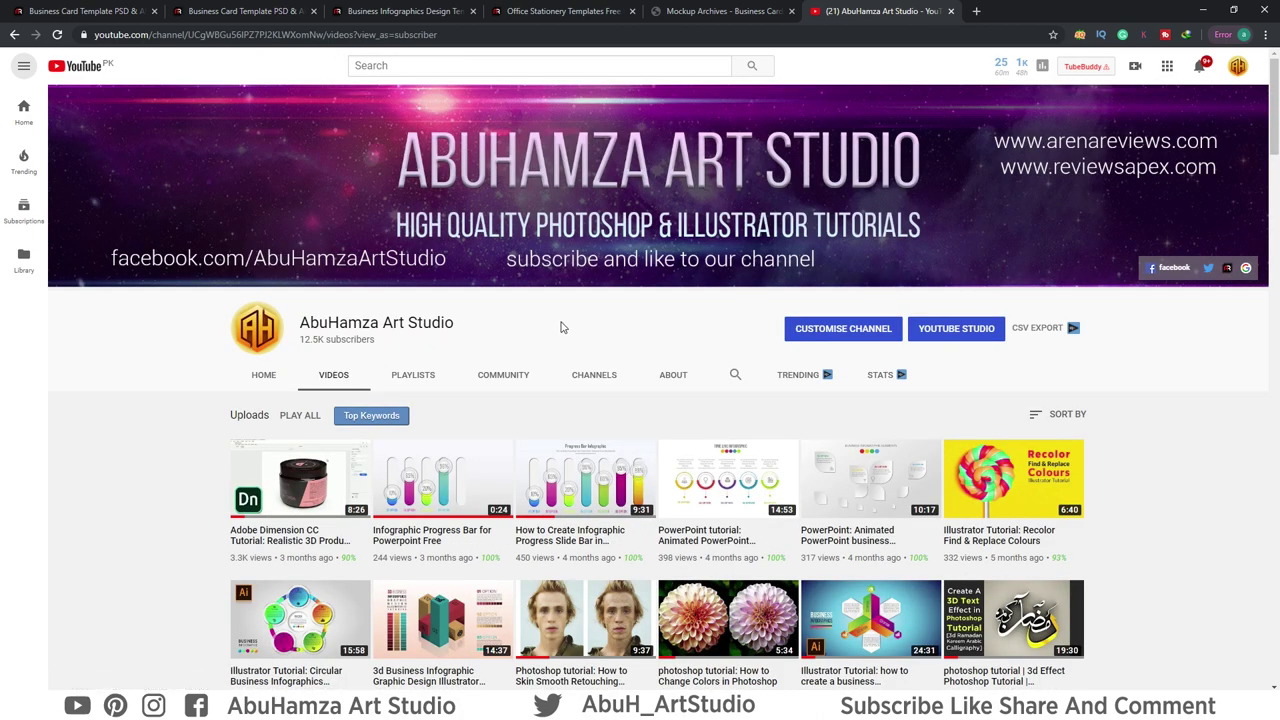
pyautogui.scroll(-2, 562, 327)
pyautogui.scroll(-2, 562, 327)
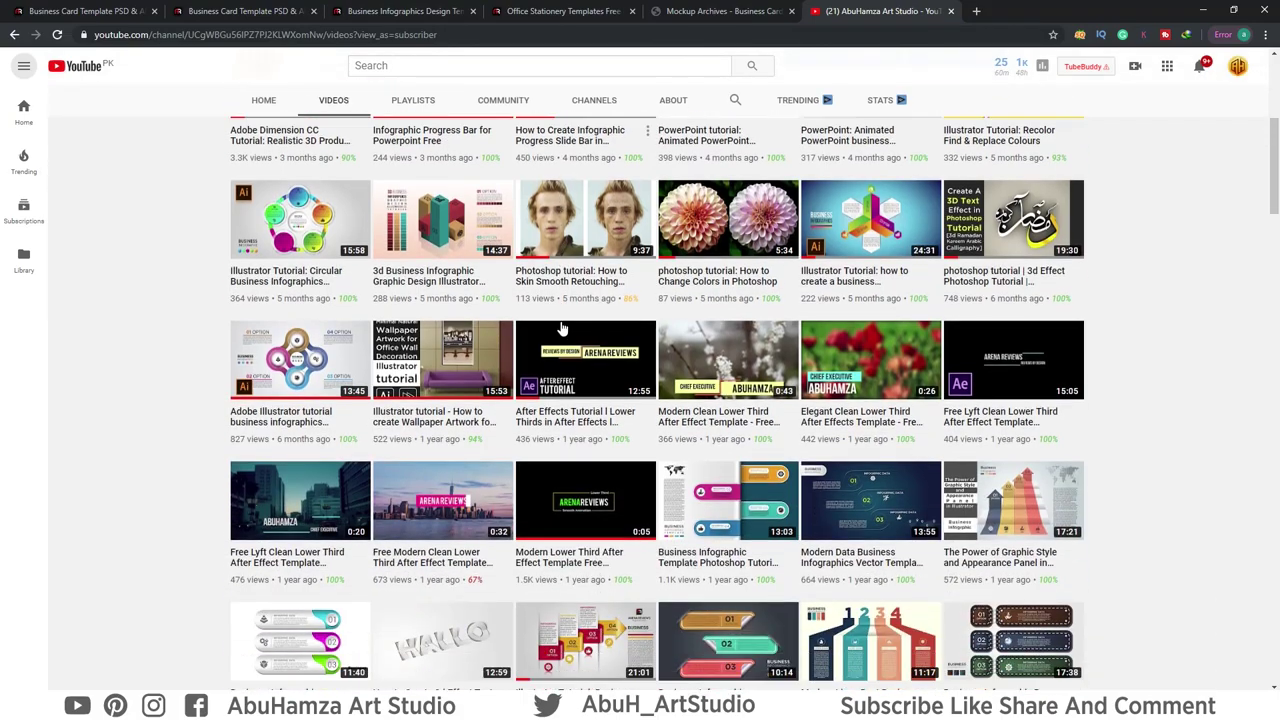
pyautogui.scroll(-2, 562, 328)
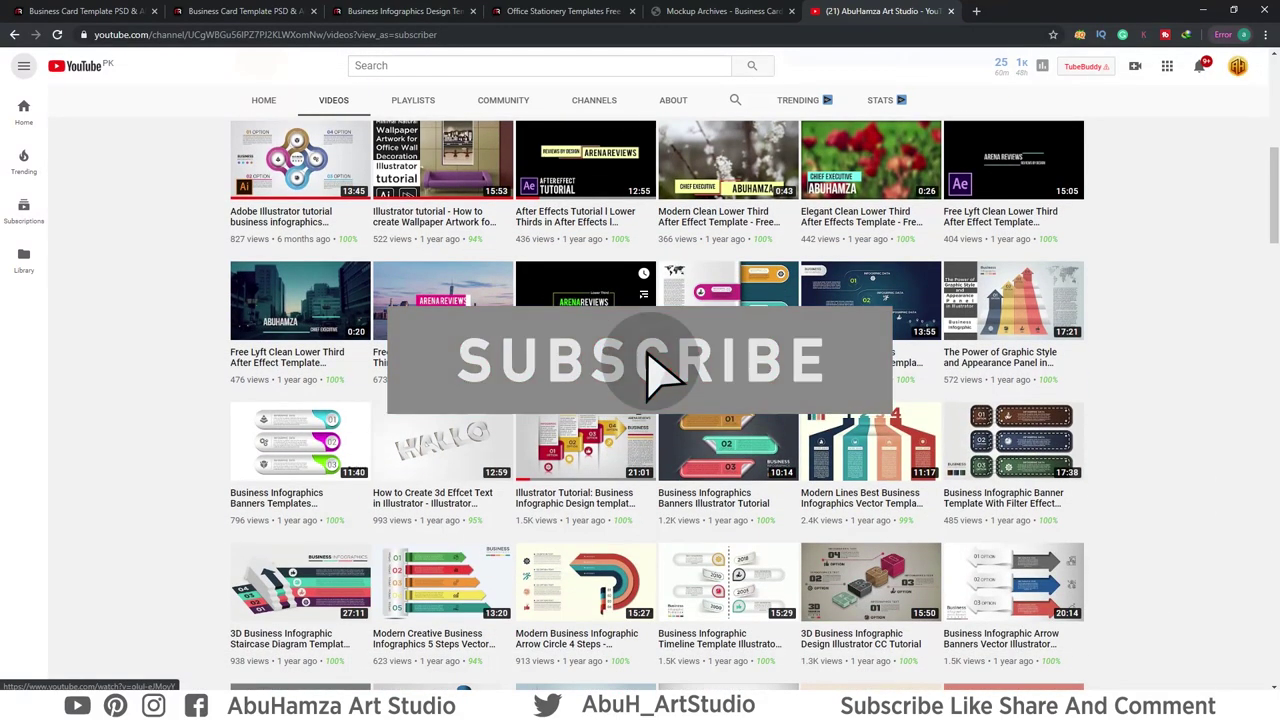
pyautogui.scroll(-2, 562, 328)
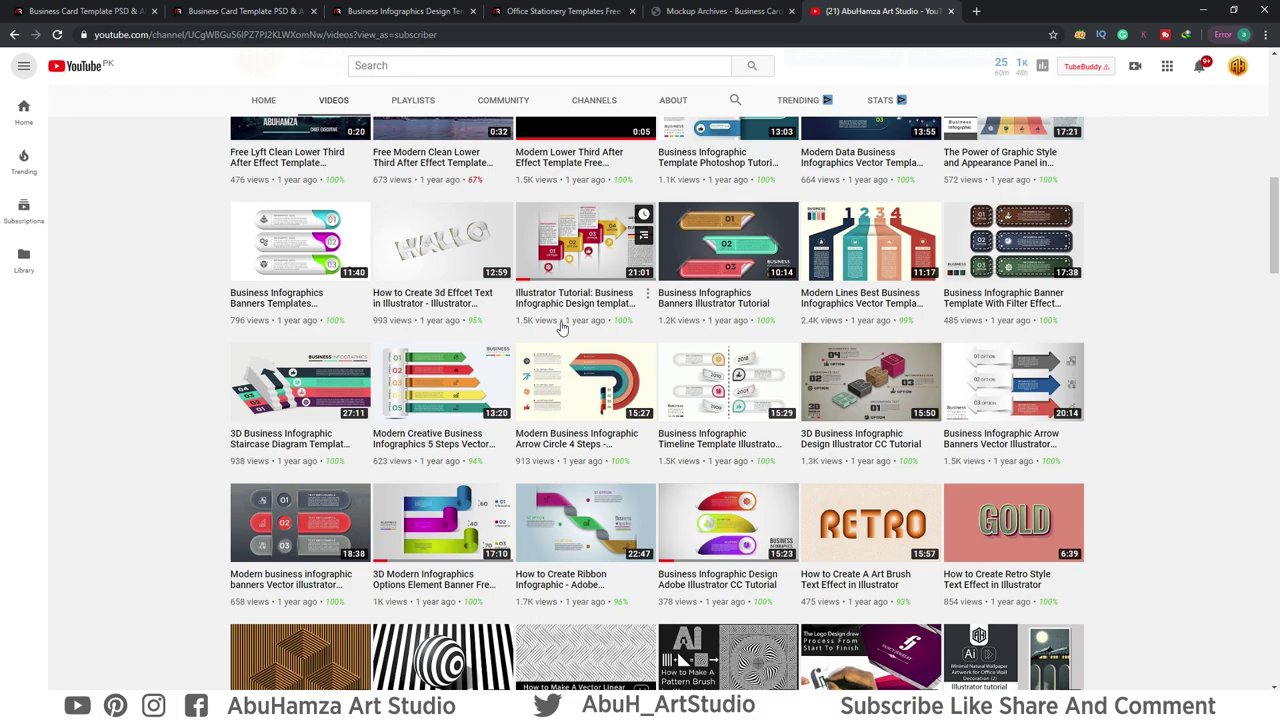
pyautogui.scroll(-2, 563, 326)
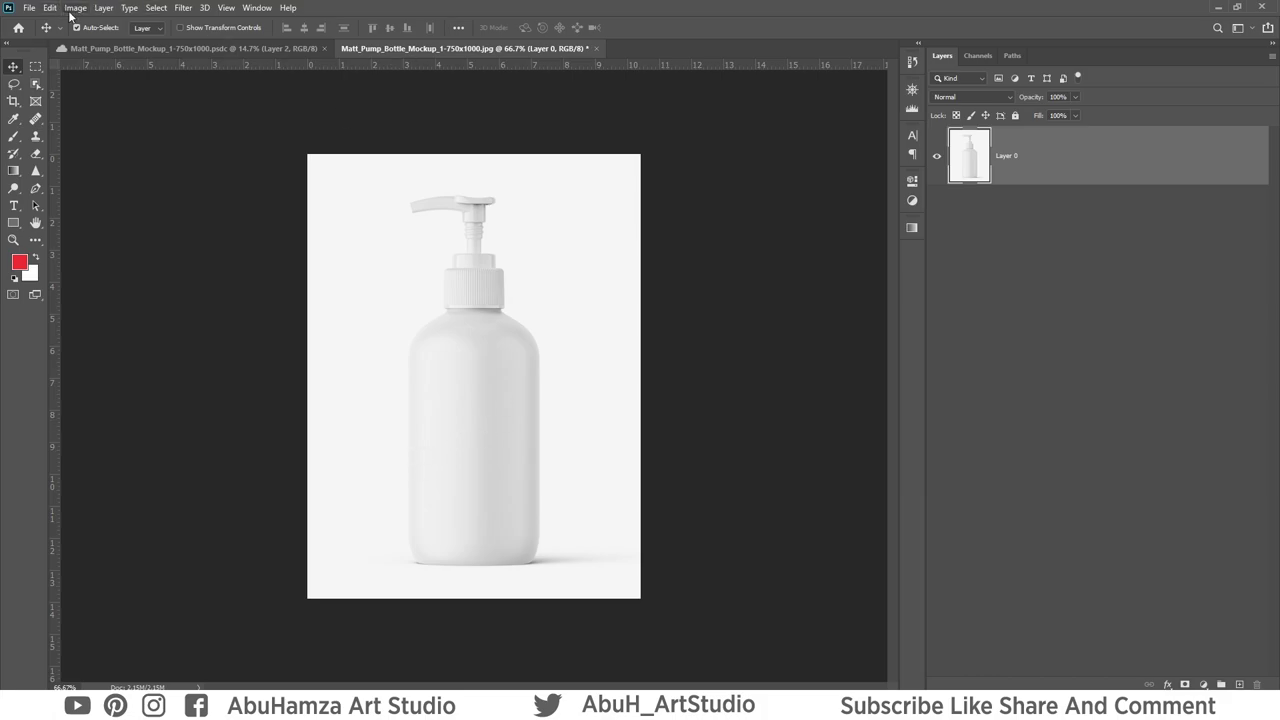
# Resize the image to 300 pixels/inch with Preserve Details (enlargement) and Reduce Noise 60.
pyautogui.click(76, 9)
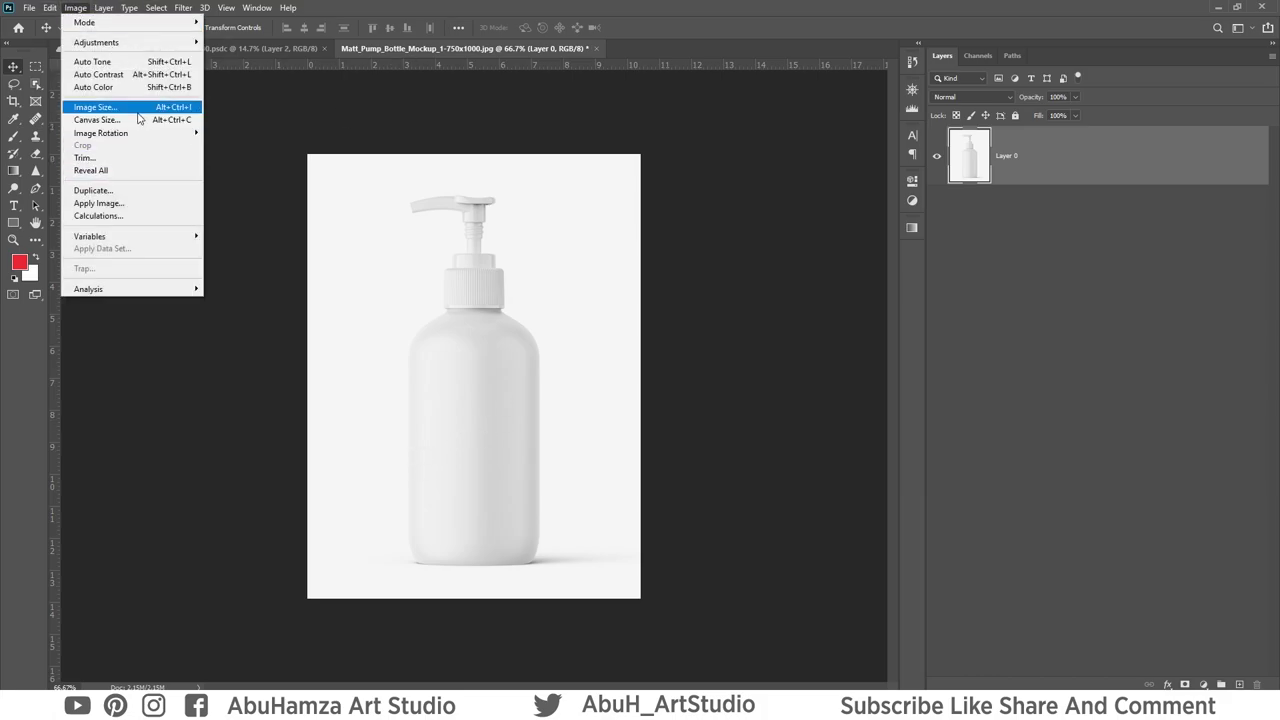
pyautogui.click(107, 110)
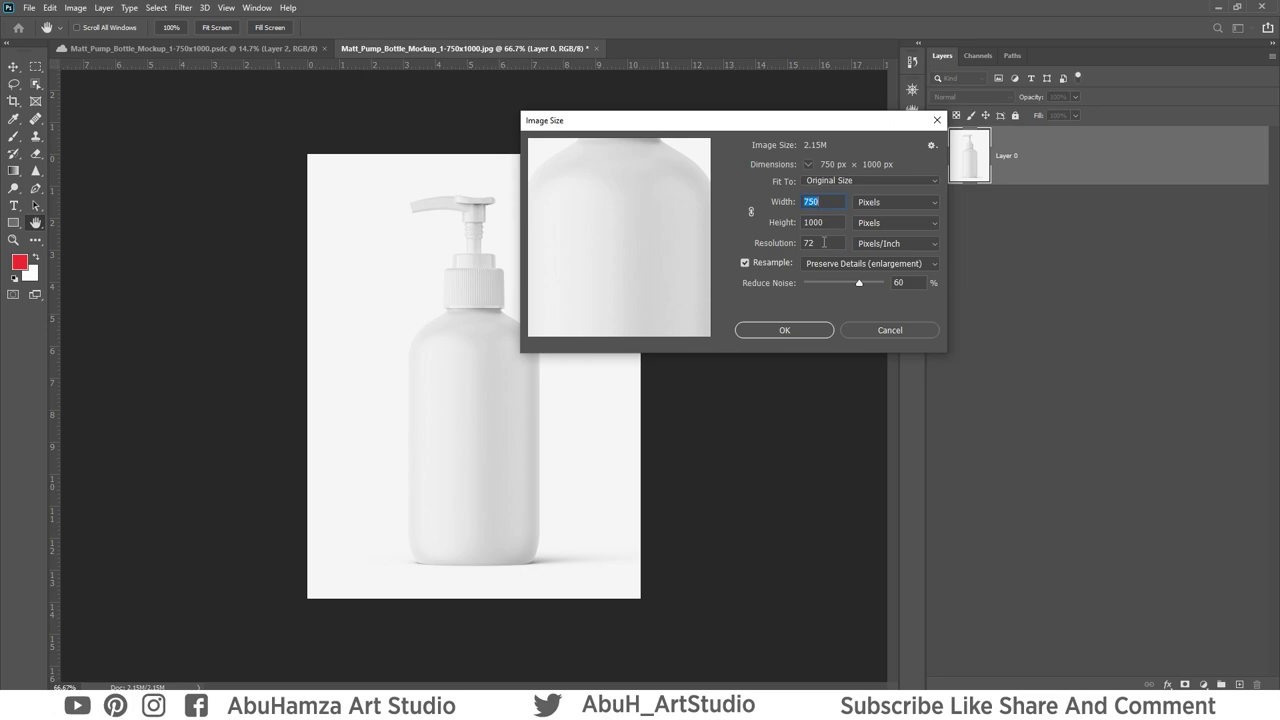
pyautogui.press('Tab')
pyautogui.press('Tab')
pyautogui.write('3')
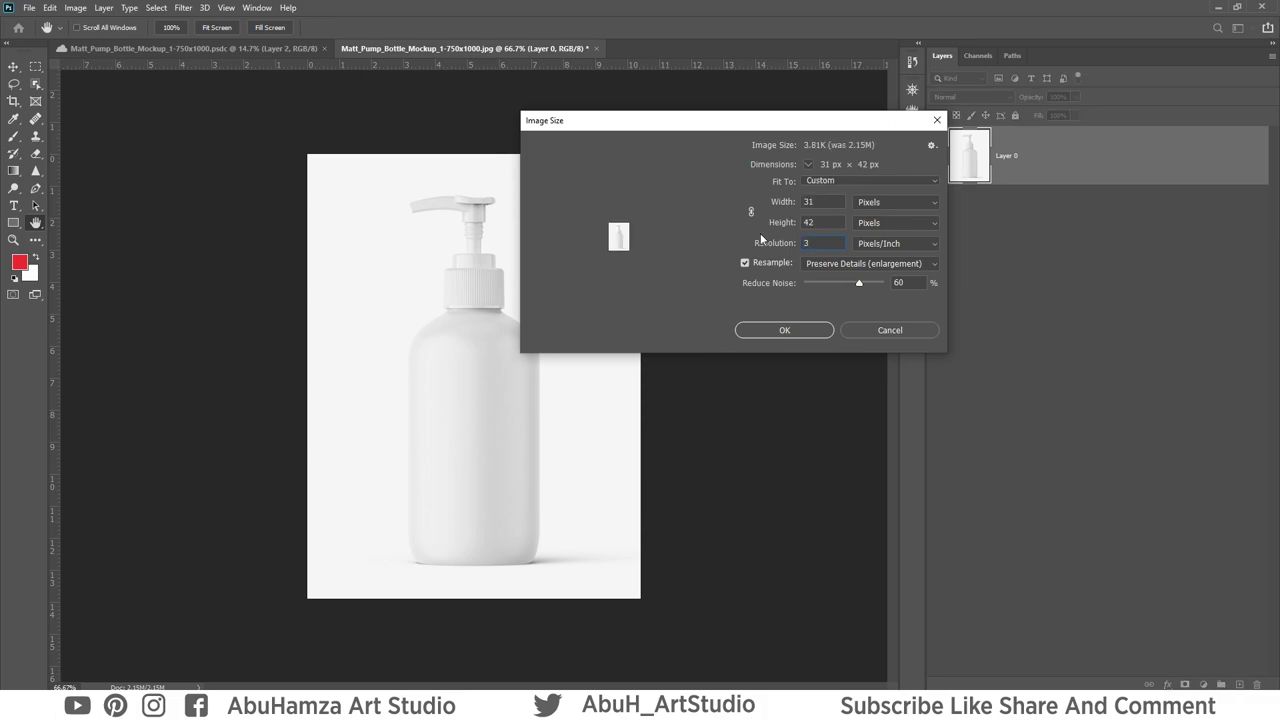
pyautogui.write('00')
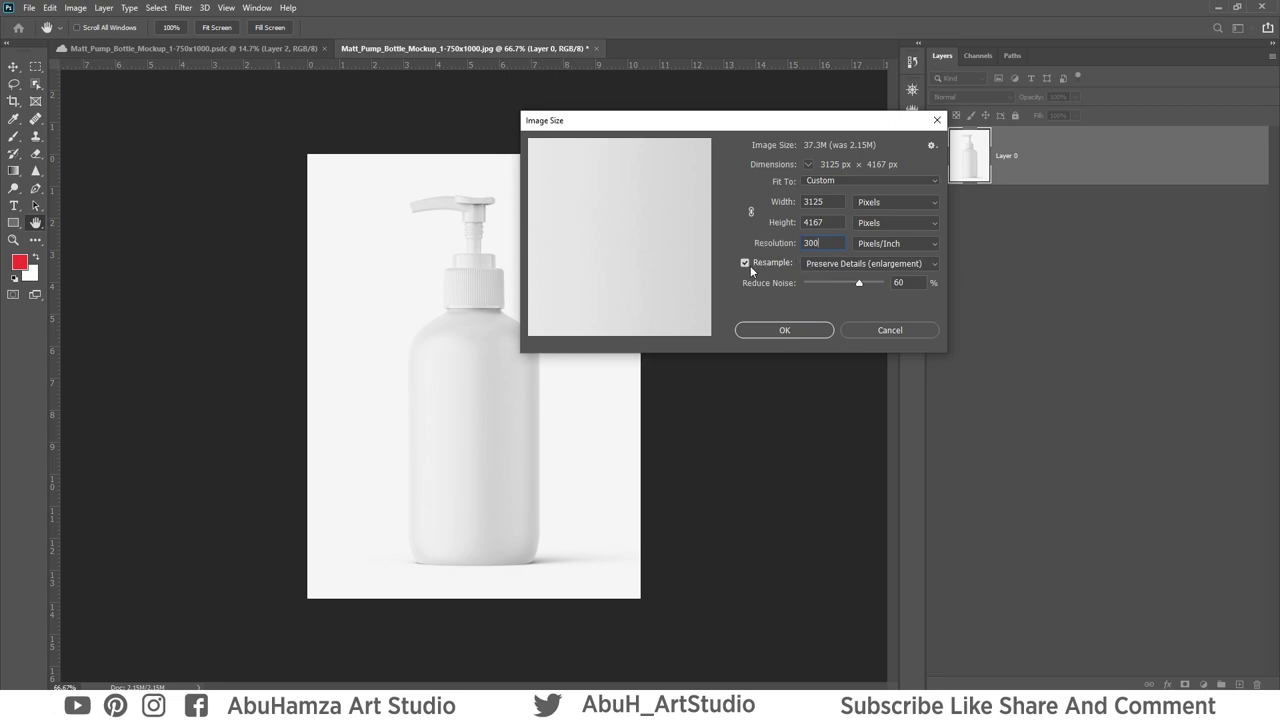
pyautogui.click(920, 266)
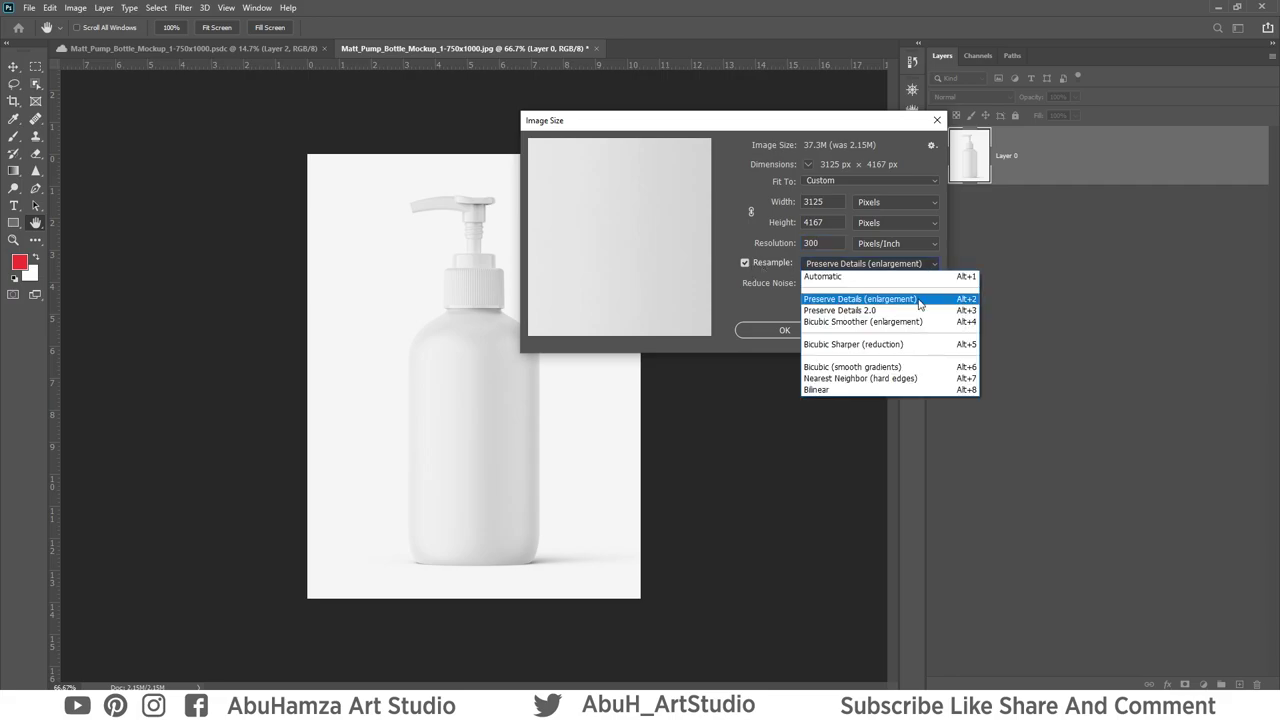
pyautogui.click(918, 299)
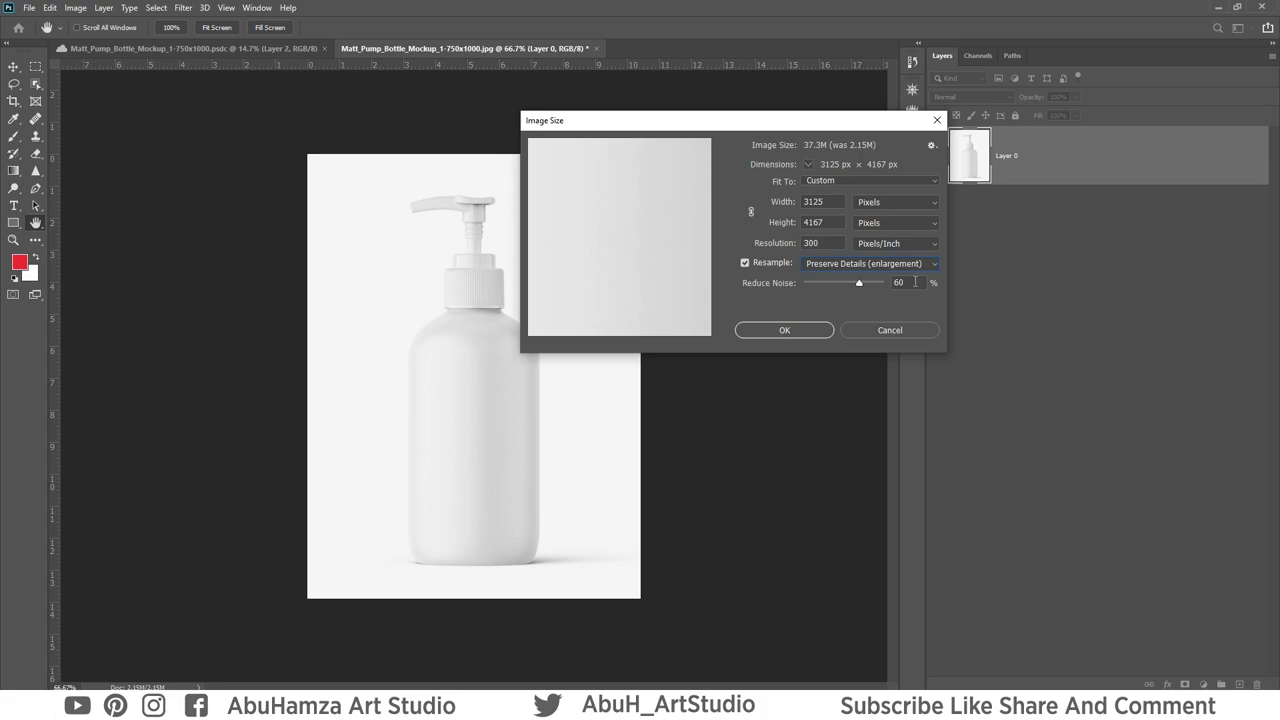
pyautogui.click(912, 282)
pyautogui.click(800, 332)
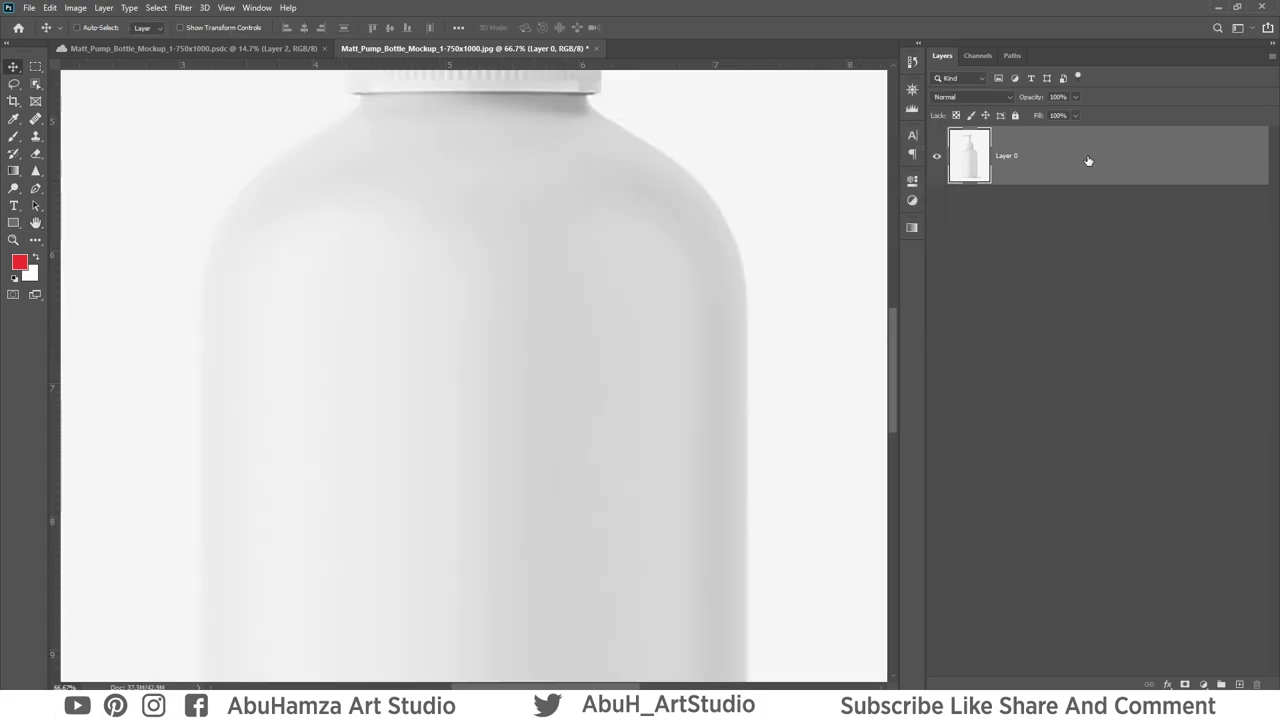
# Duplicate the bottle layer and Smart Sharpen it: Amount 210%, Radius 3.2 px, Reduce Noise 26%.
pyautogui.hotkey('ctrl', 'j')
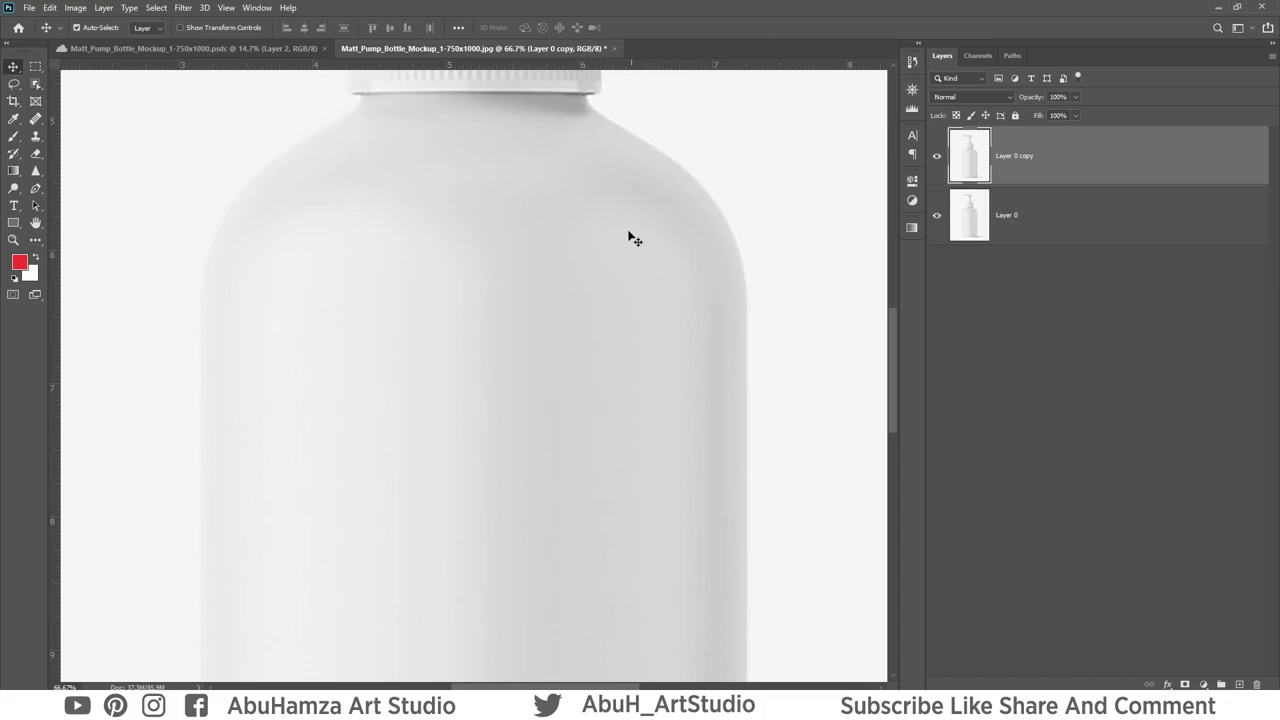
pyautogui.scroll(-2, 631, 231)
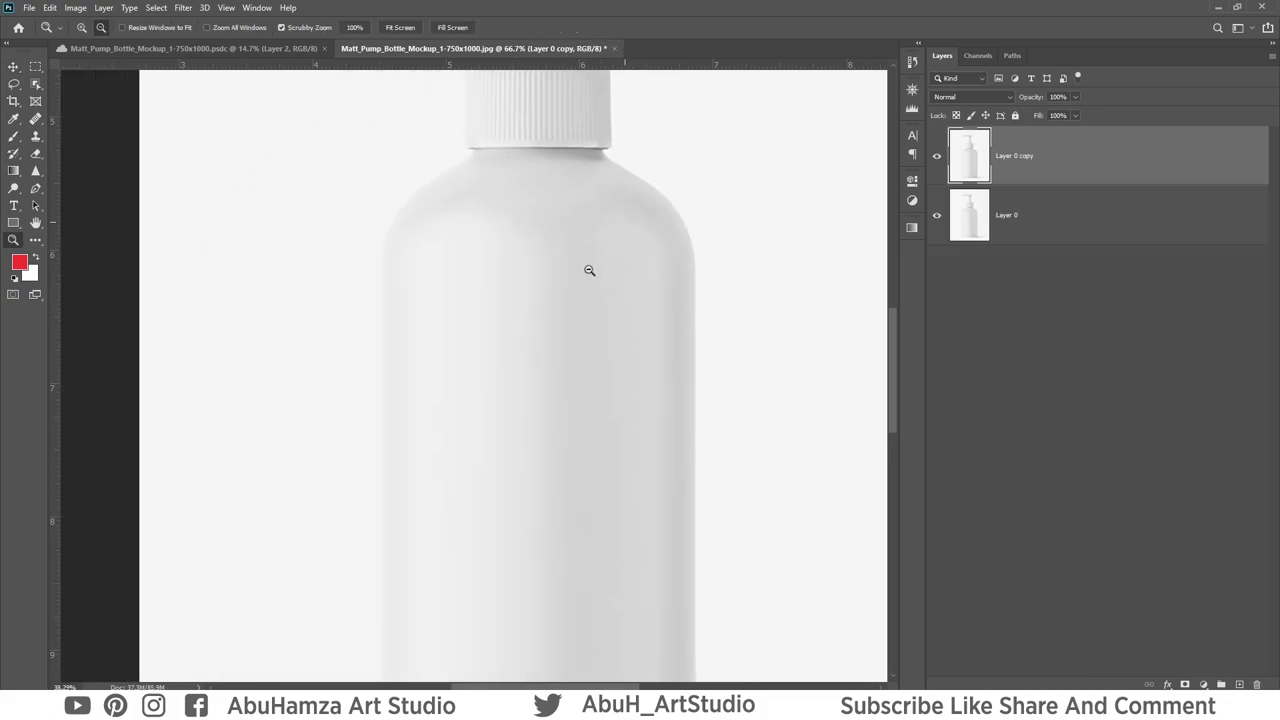
pyautogui.click(183, 7)
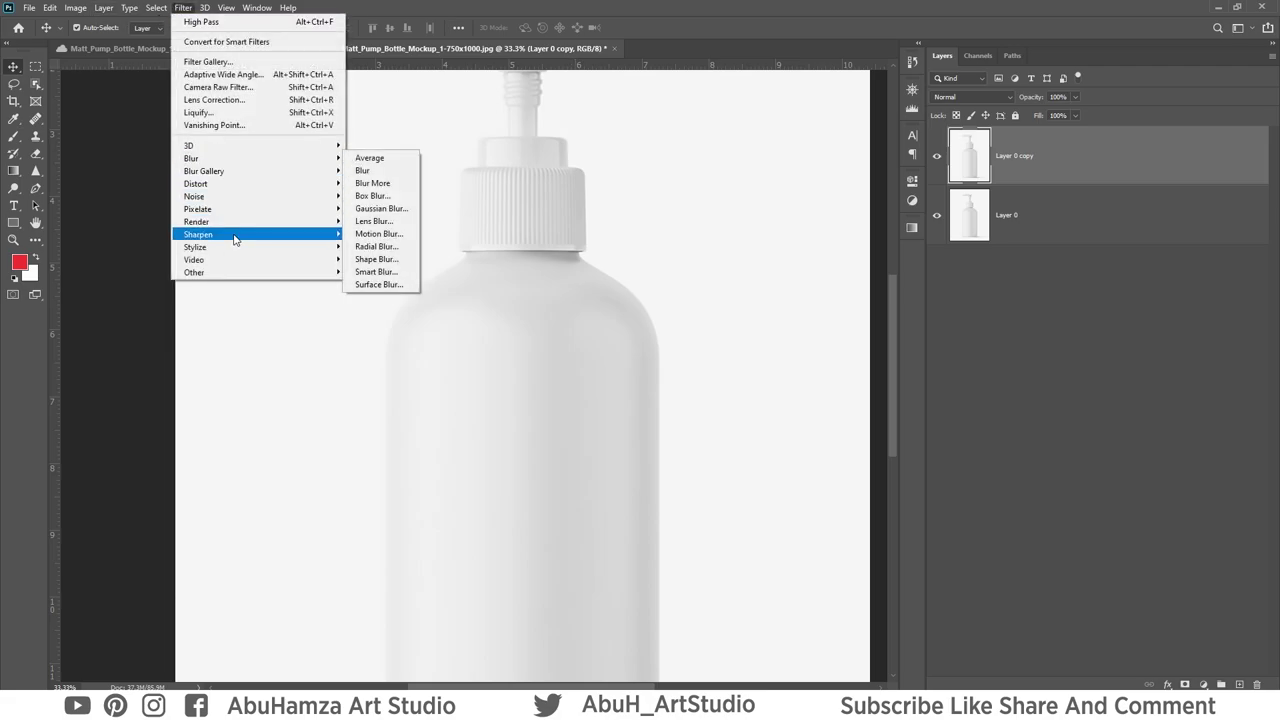
pyautogui.moveTo(198, 234)
pyautogui.click(385, 284)
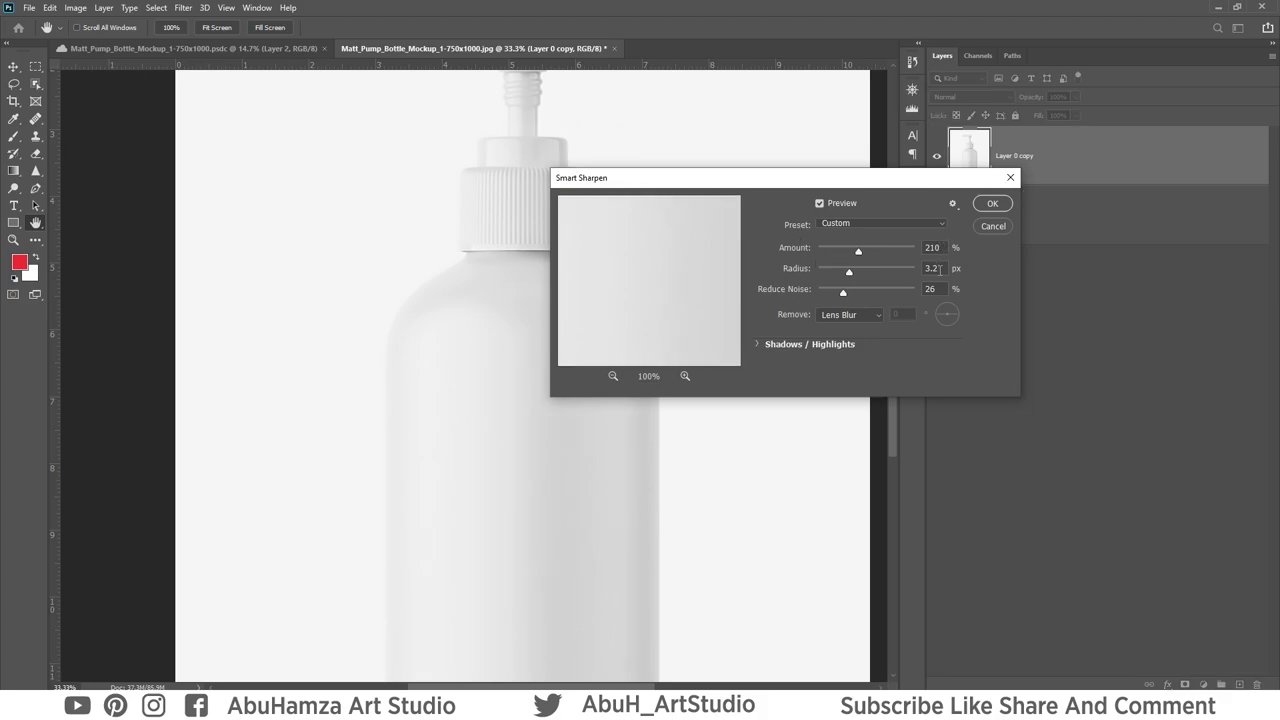
pyautogui.doubleClick(939, 268)
pyautogui.doubleClick(932, 289)
pyautogui.click(993, 203)
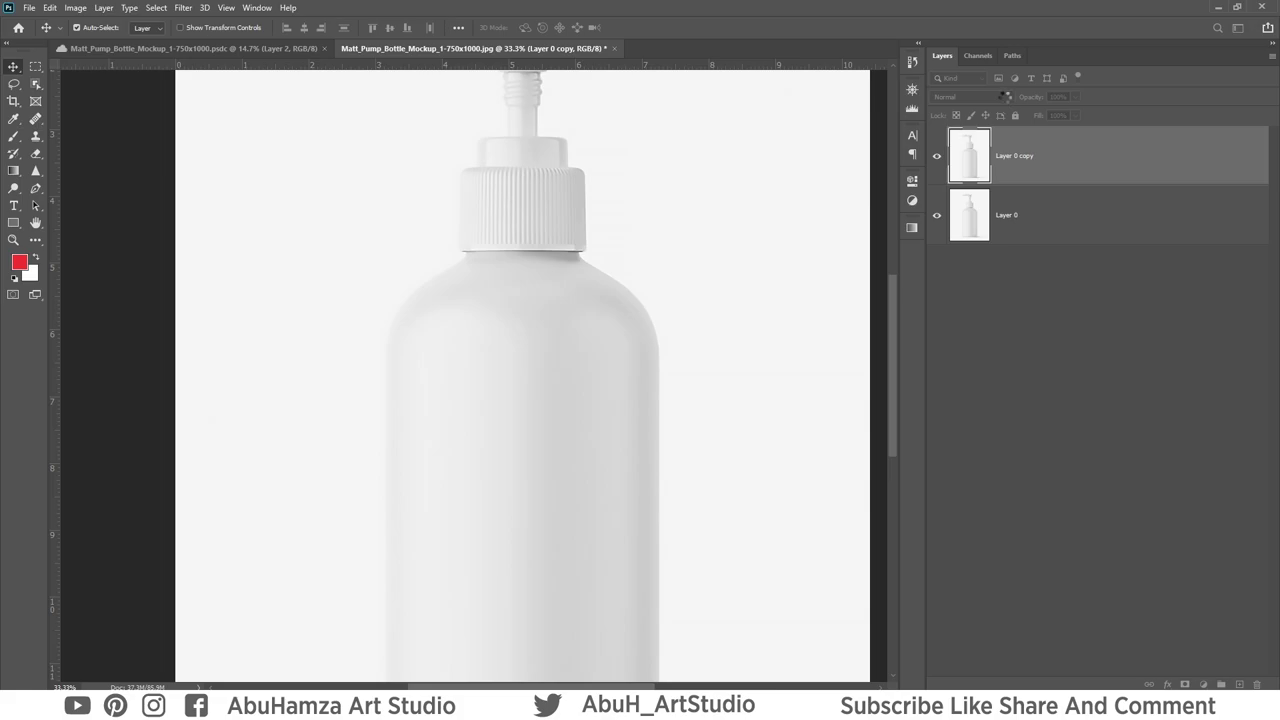
# Set the sharpened copy to Darken, duplicate it, and set the new copy to Lighten.
pyautogui.click(1004, 96)
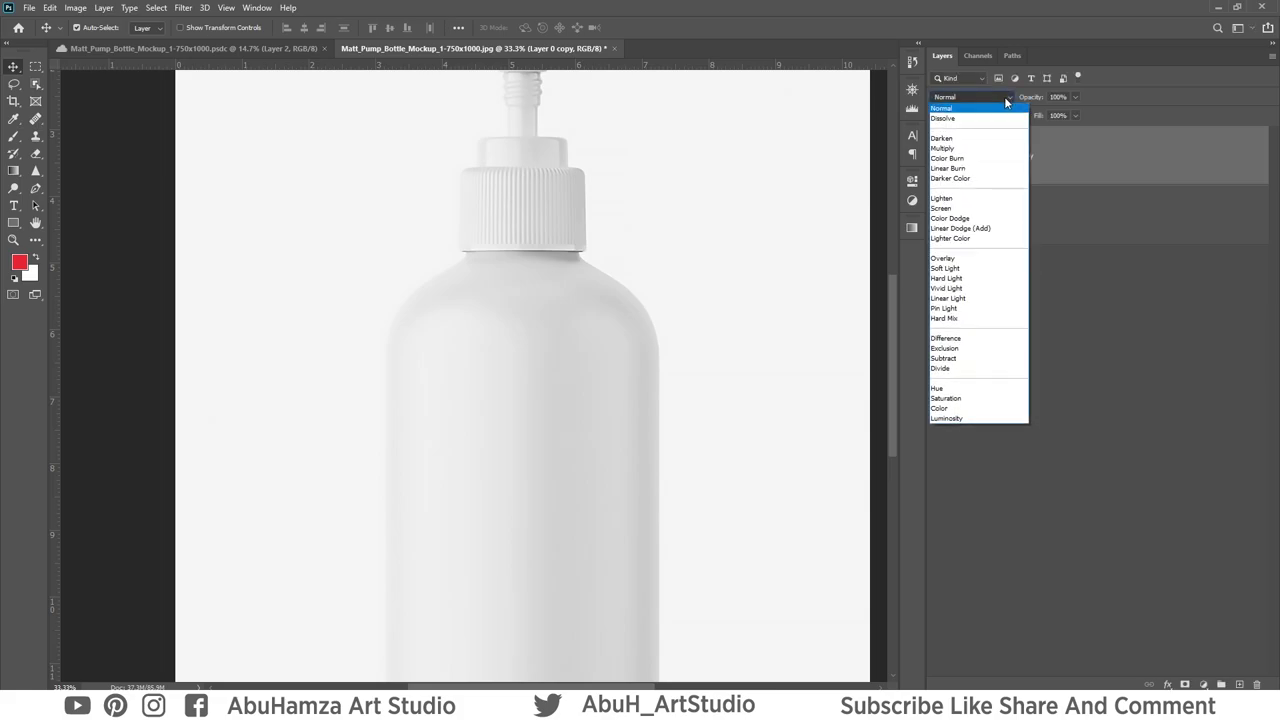
pyautogui.click(987, 143)
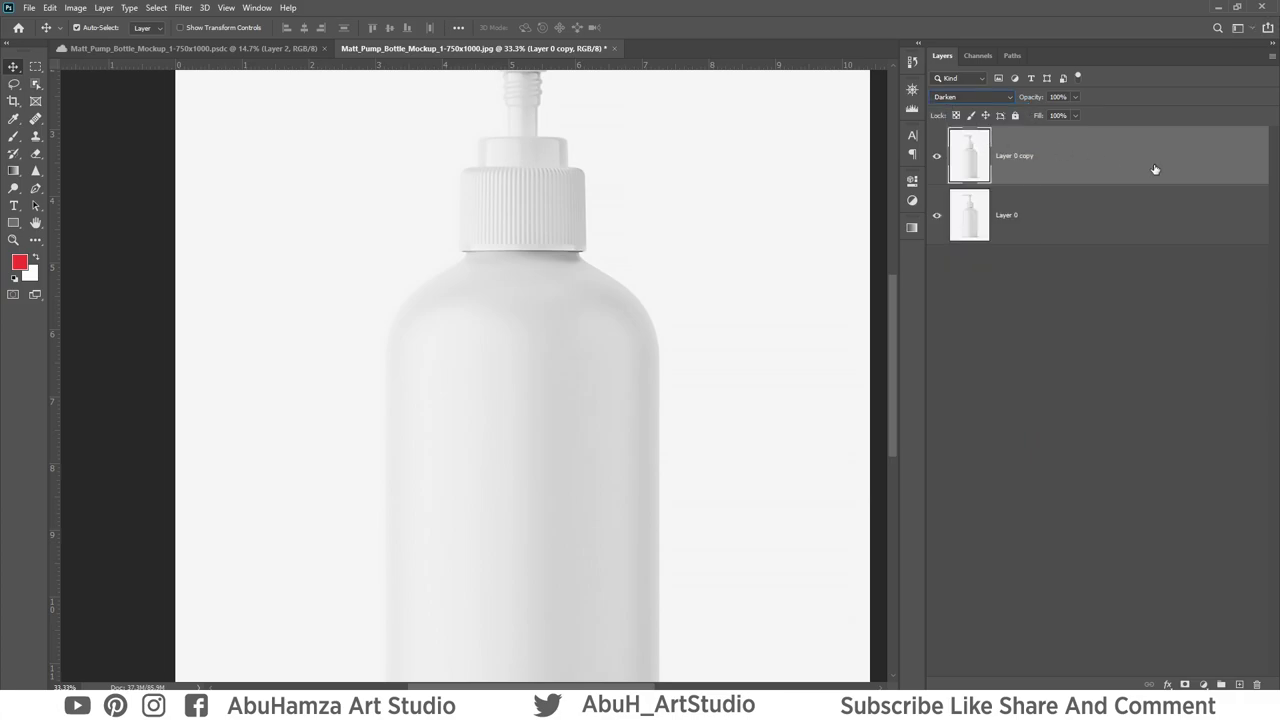
pyautogui.hotkey('ctrl', 'j')
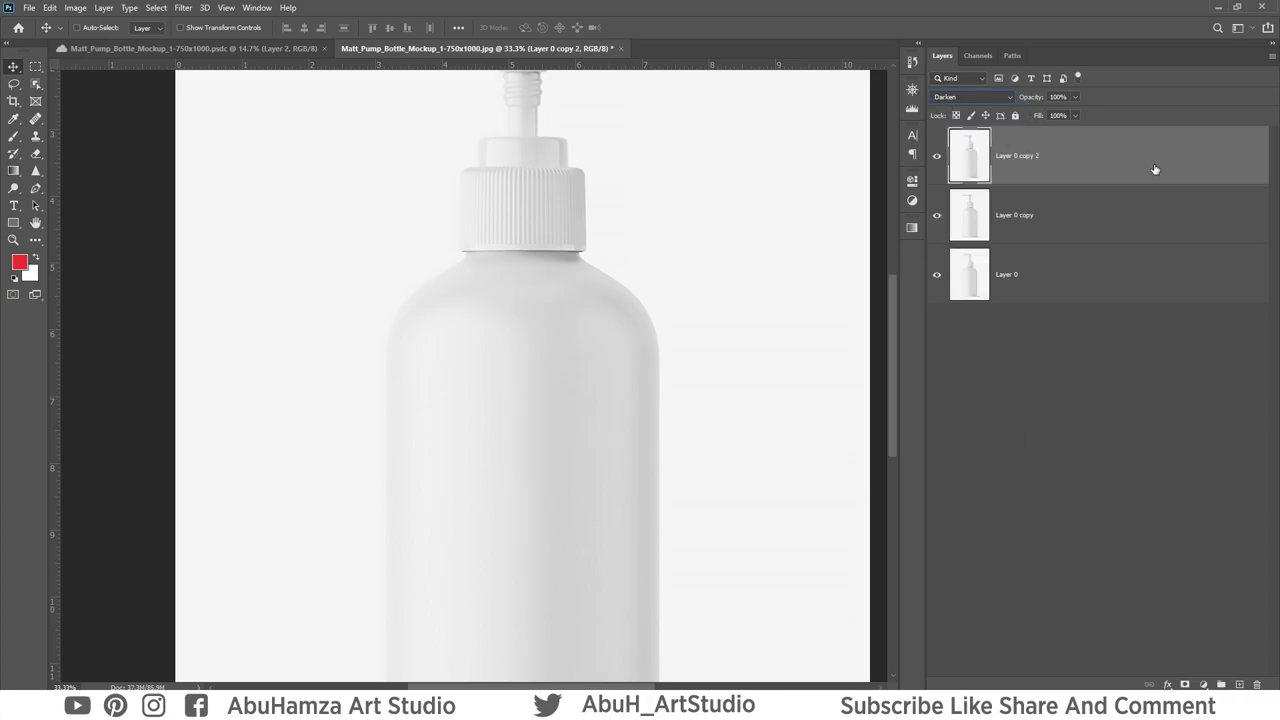
pyautogui.click(1008, 96)
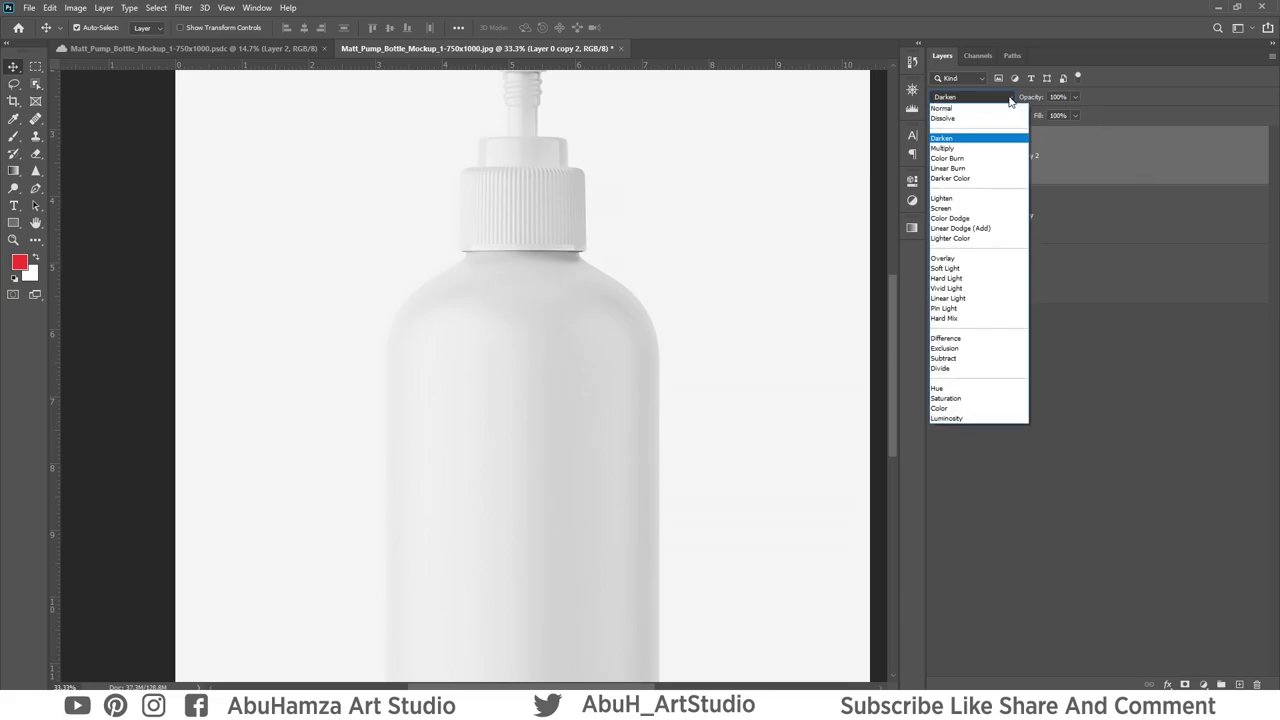
pyautogui.click(986, 204)
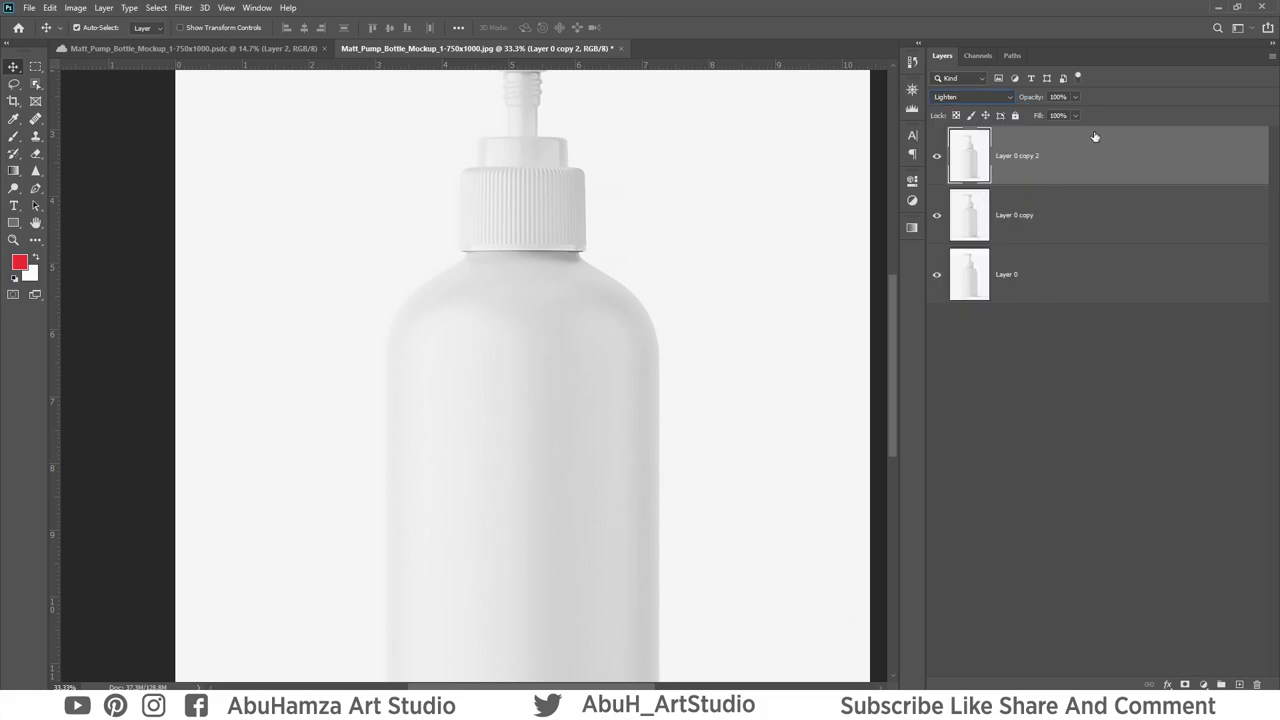
# Merge all three bottle layers into a single layer.
pyautogui.keyDown('shift'); pyautogui.click(1148, 297); pyautogui.keyUp('shift')
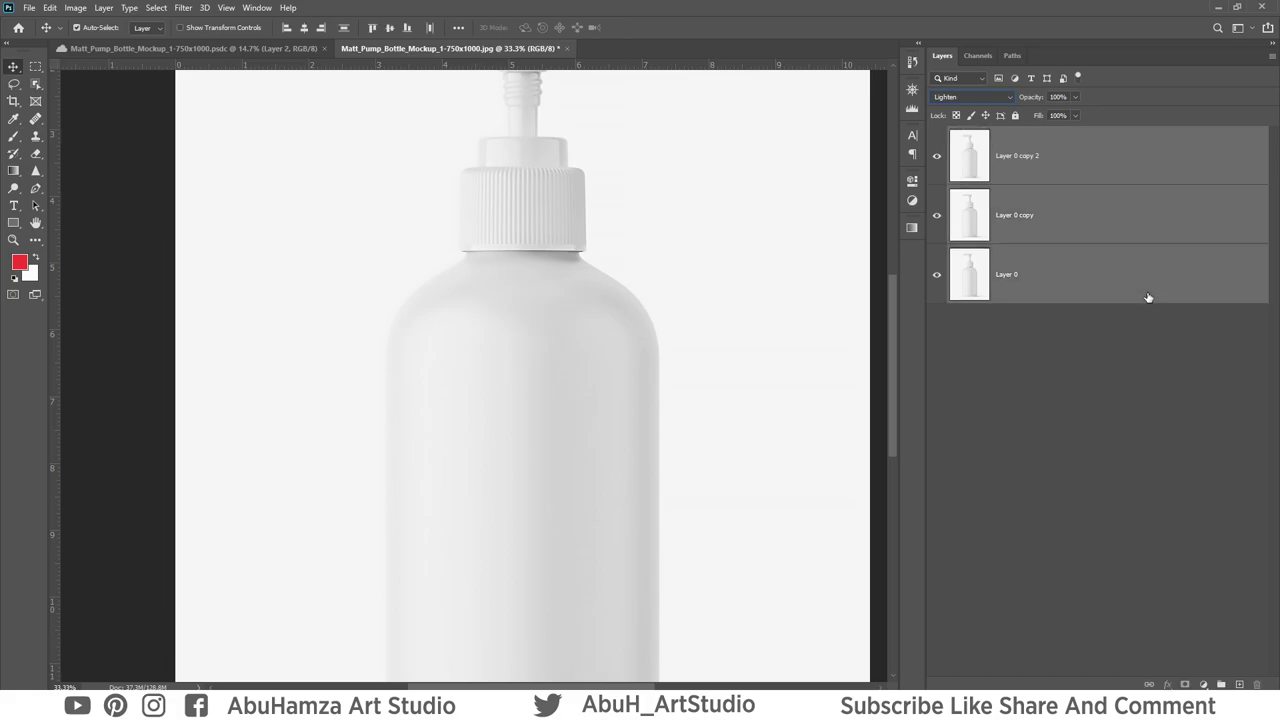
pyautogui.press('ctrl')
pyautogui.hotkey('ctrl', 'e')
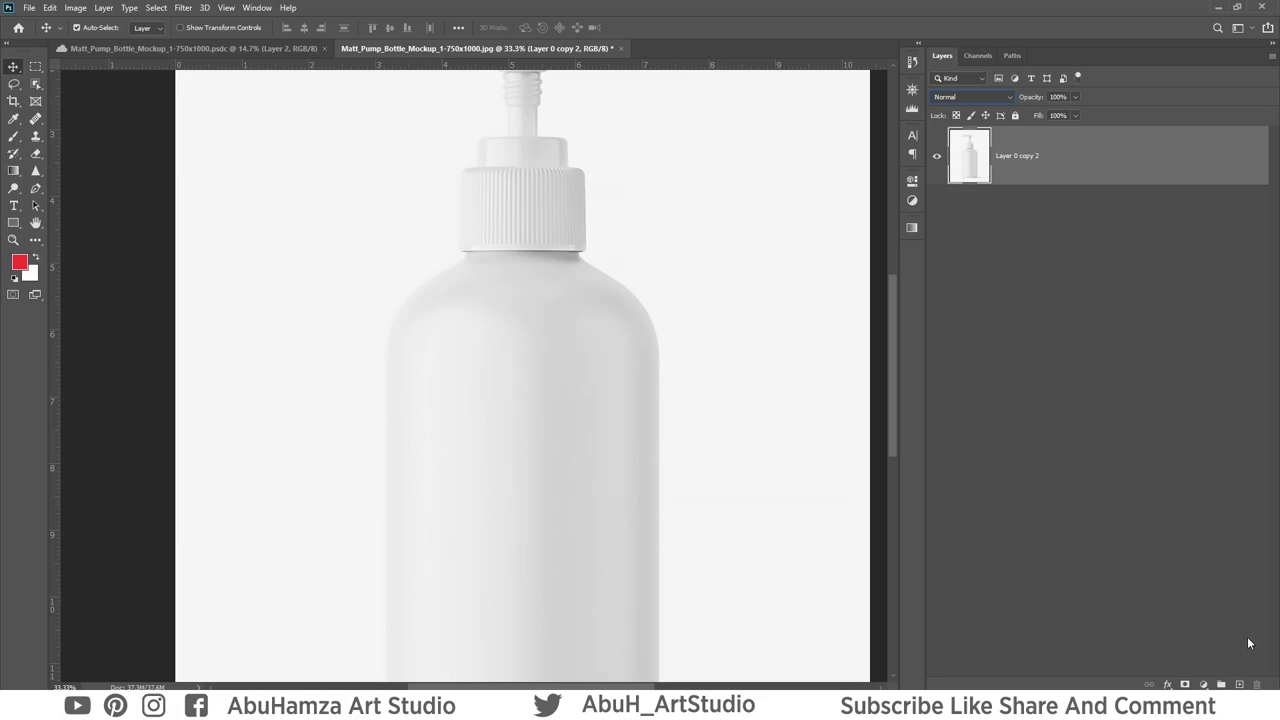
# Duplicate the merged bottle layer and set the copy's blend mode to Overlay.
pyautogui.hotkey('ctrl', 'j')
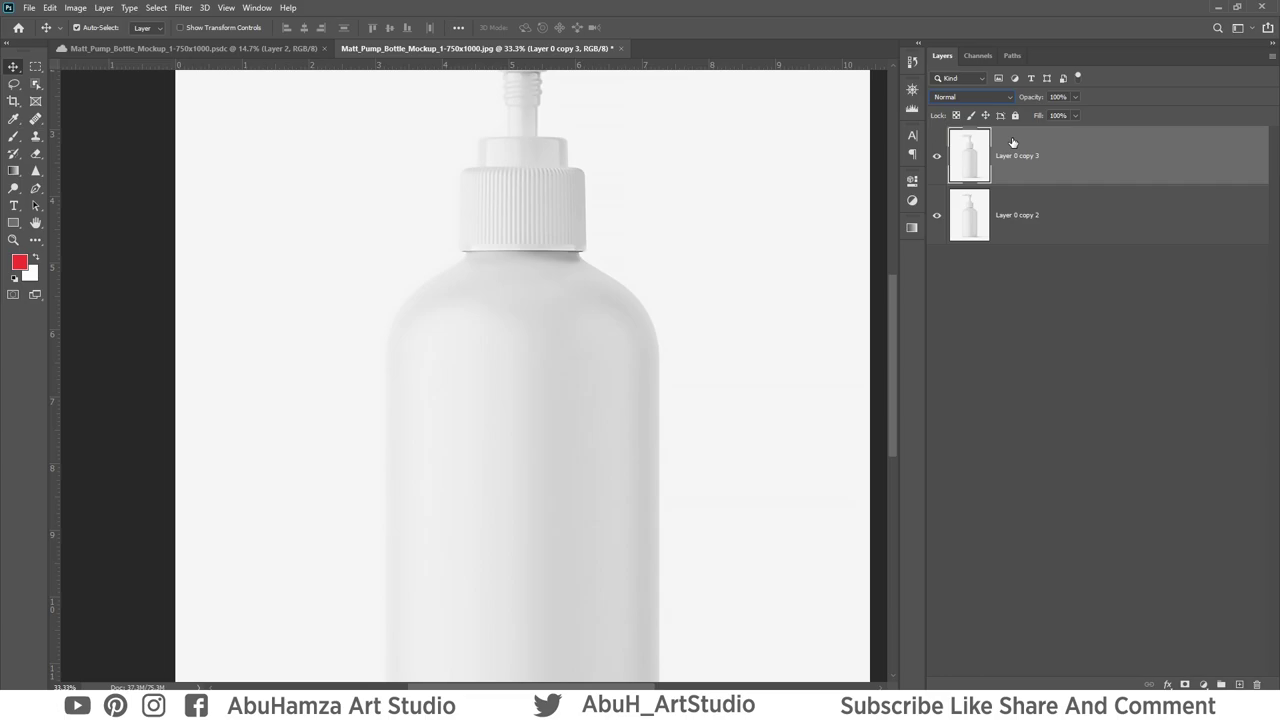
pyautogui.click(1010, 96)
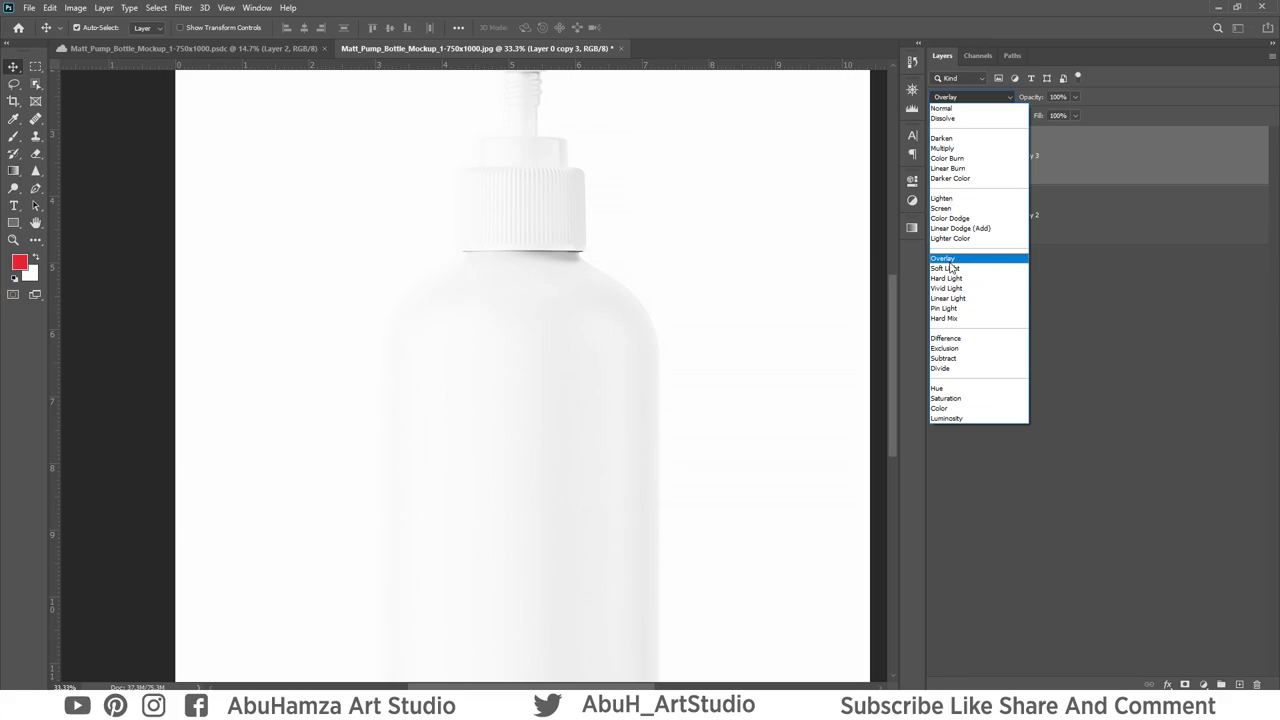
pyautogui.press('Return')
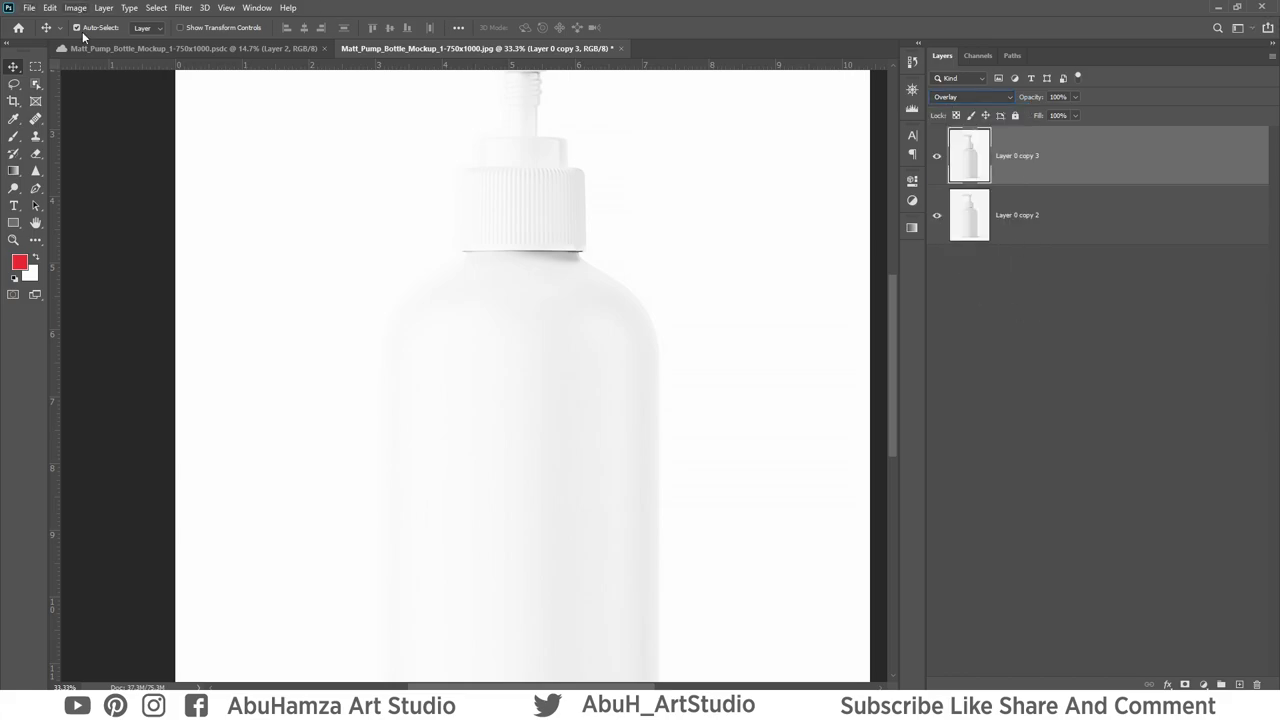
# Apply a 50-pixel High Pass to the Overlay copy and merge it with the layer below.
pyautogui.click(183, 8)
pyautogui.moveTo(194, 272)
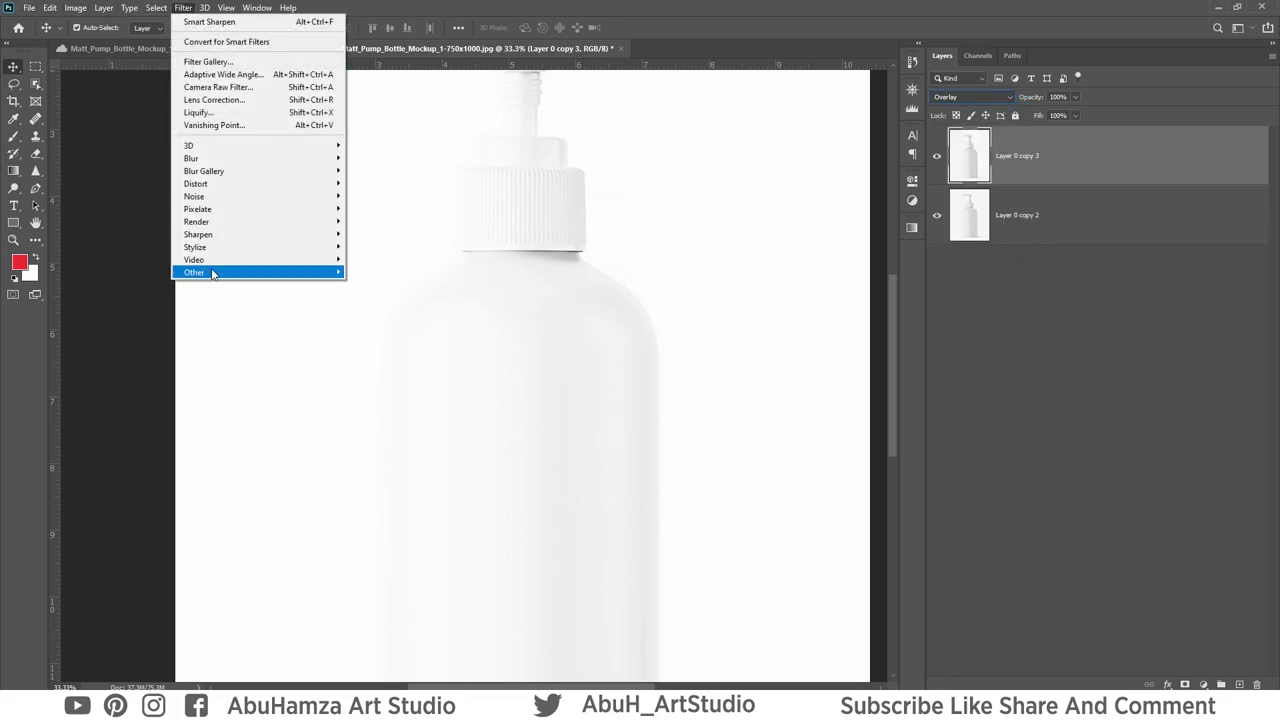
pyautogui.click(375, 284)
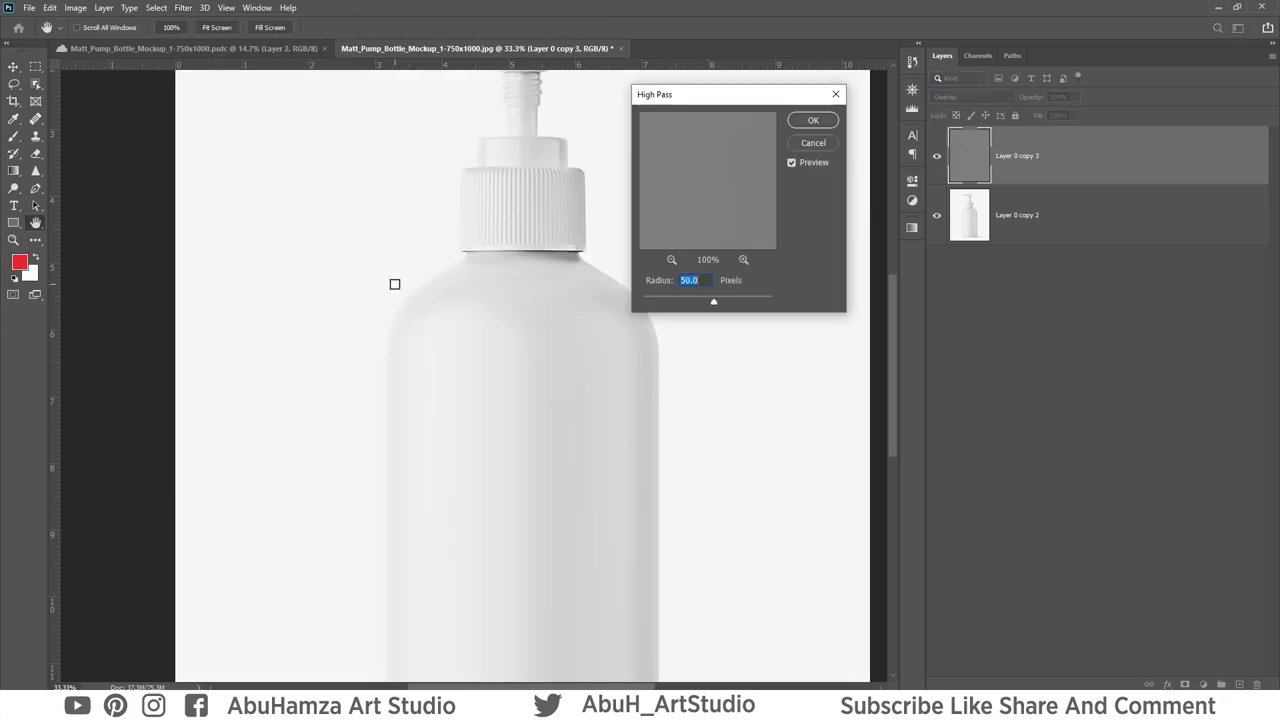
pyautogui.moveTo(680, 155); pyautogui.dragTo(703, 193)
pyautogui.click(815, 121)
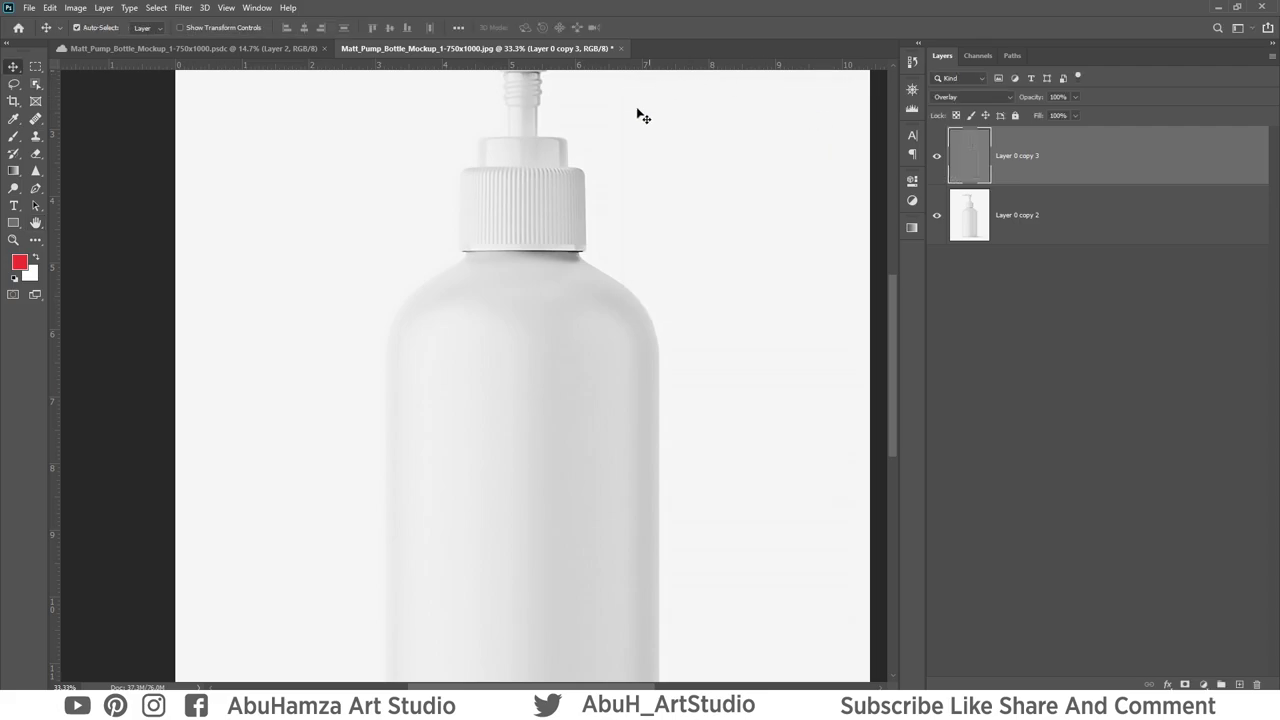
pyautogui.keyDown('shift'); pyautogui.click(1199, 230); pyautogui.keyUp('shift')
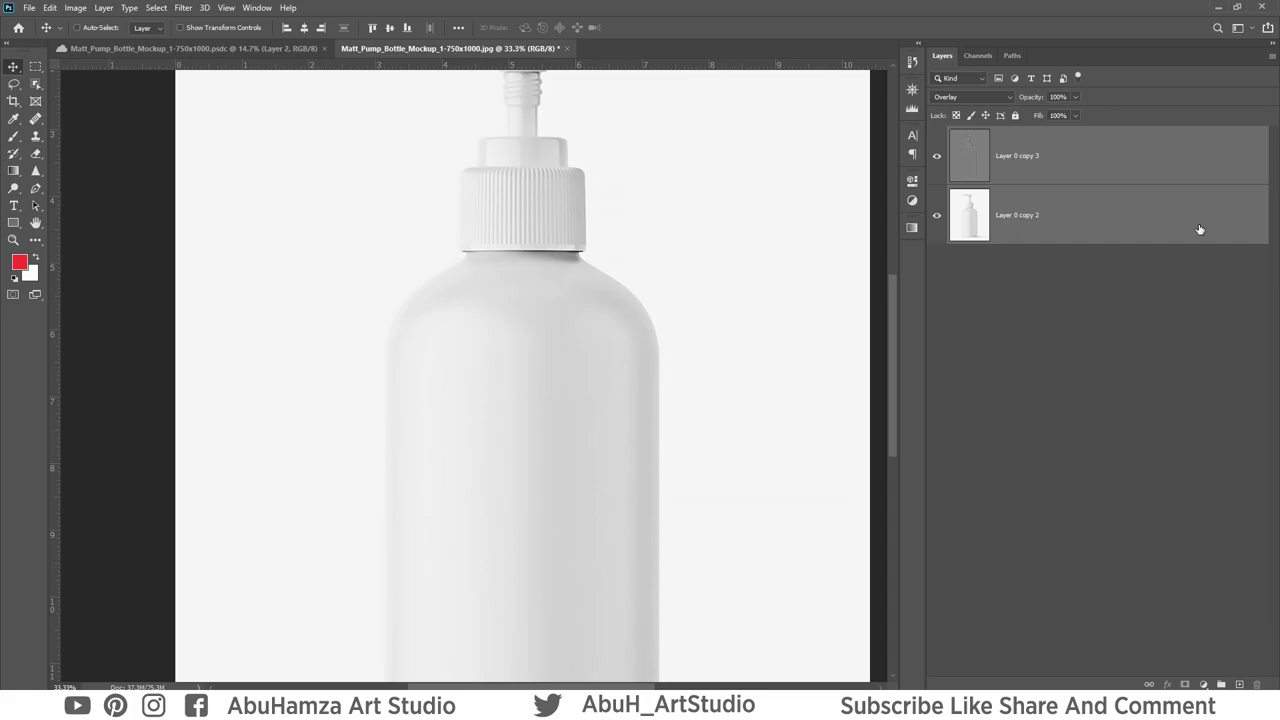
pyautogui.hotkey('ctrl', 'e')
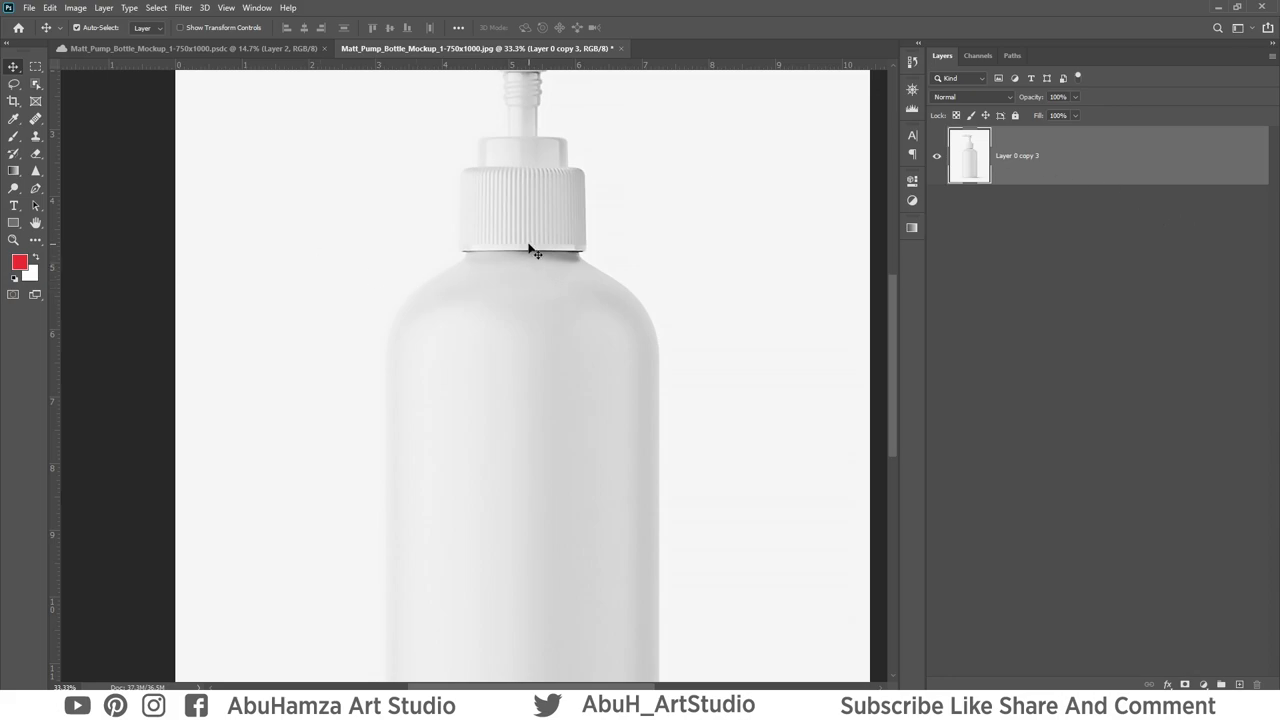
# With the Pen tool, zoom in and trace the bottle's right shoulder and upper right side.
pyautogui.press('p')
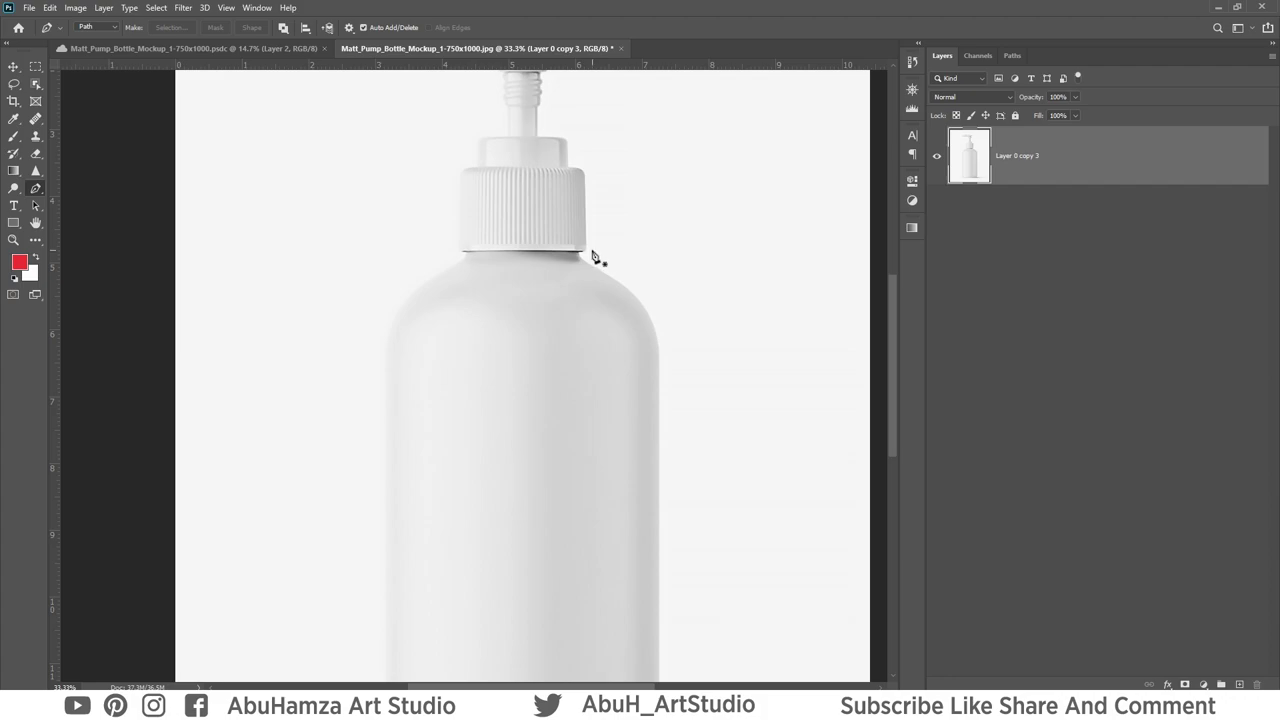
pyautogui.press('z')
pyautogui.moveTo(572, 272); pyautogui.dragTo(621, 291)
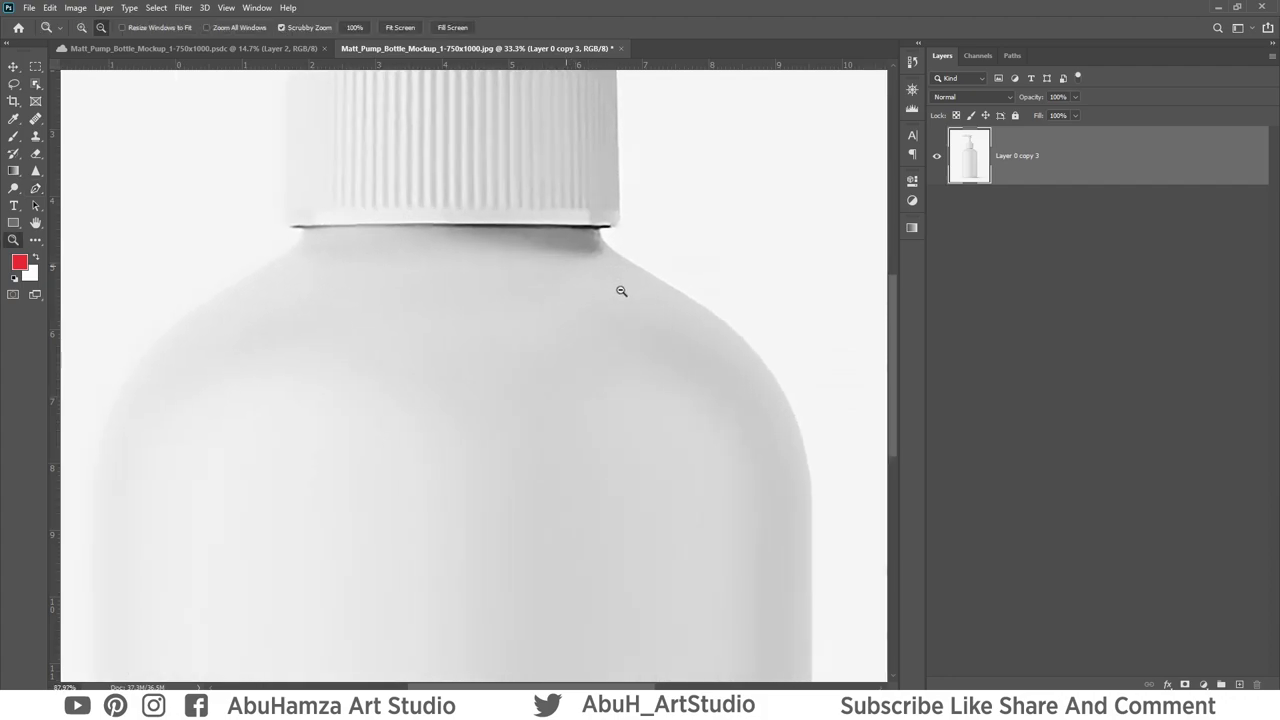
pyautogui.press('p')
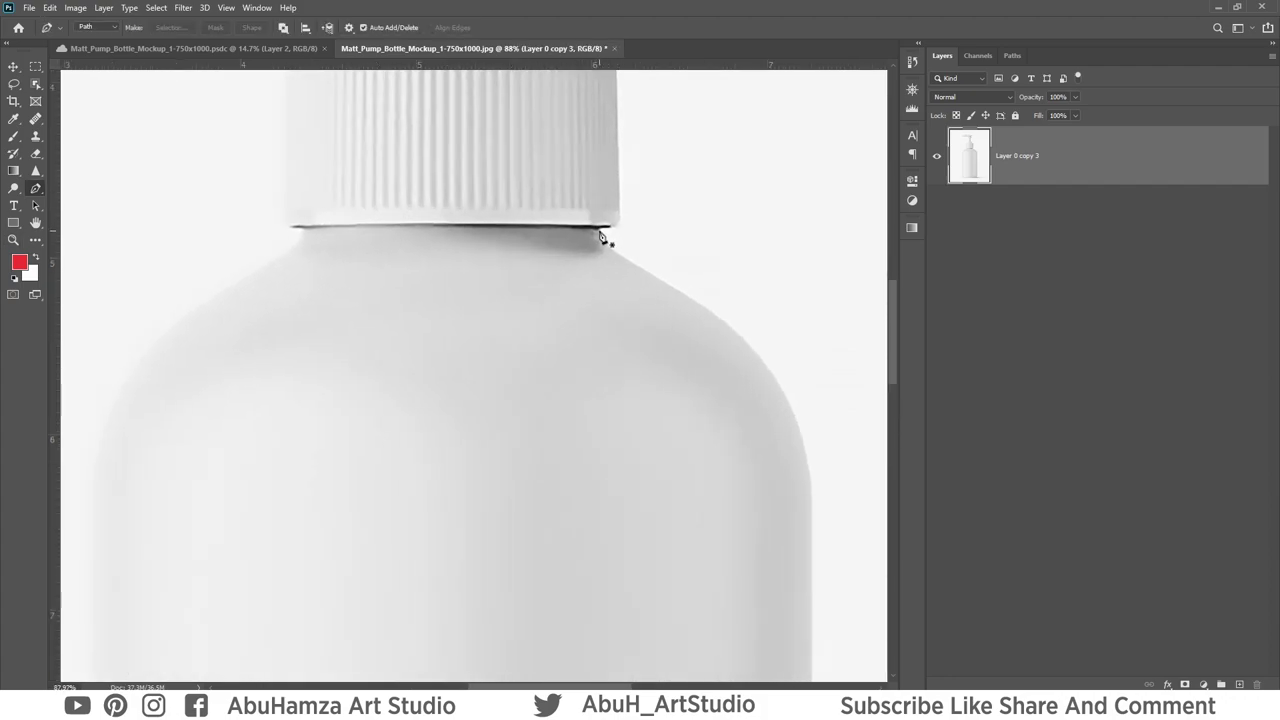
pyautogui.click(599, 230)
pyautogui.click(776, 379)
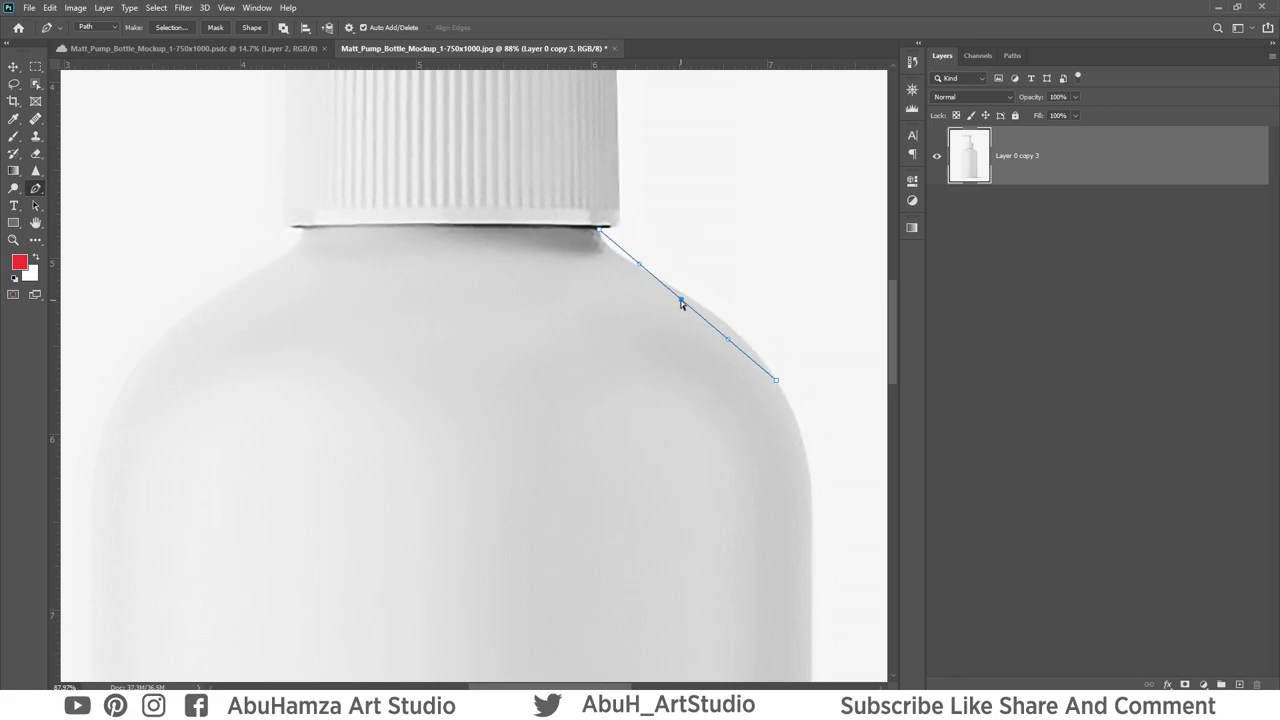
pyautogui.moveTo(678, 300); pyautogui.dragTo(715, 318)
pyautogui.click(636, 260)
pyautogui.moveTo(634, 262); pyautogui.dragTo(625, 263)
pyautogui.click(810, 588)
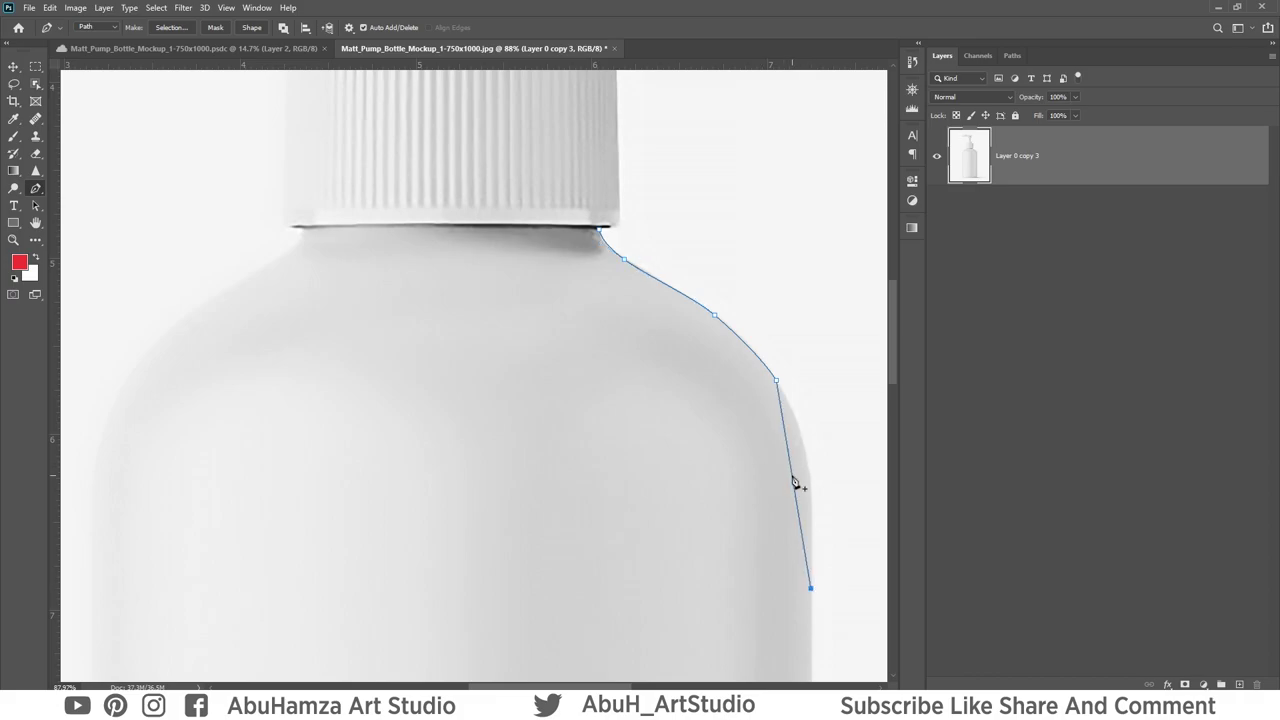
pyautogui.moveTo(792, 475); pyautogui.dragTo(809, 468)
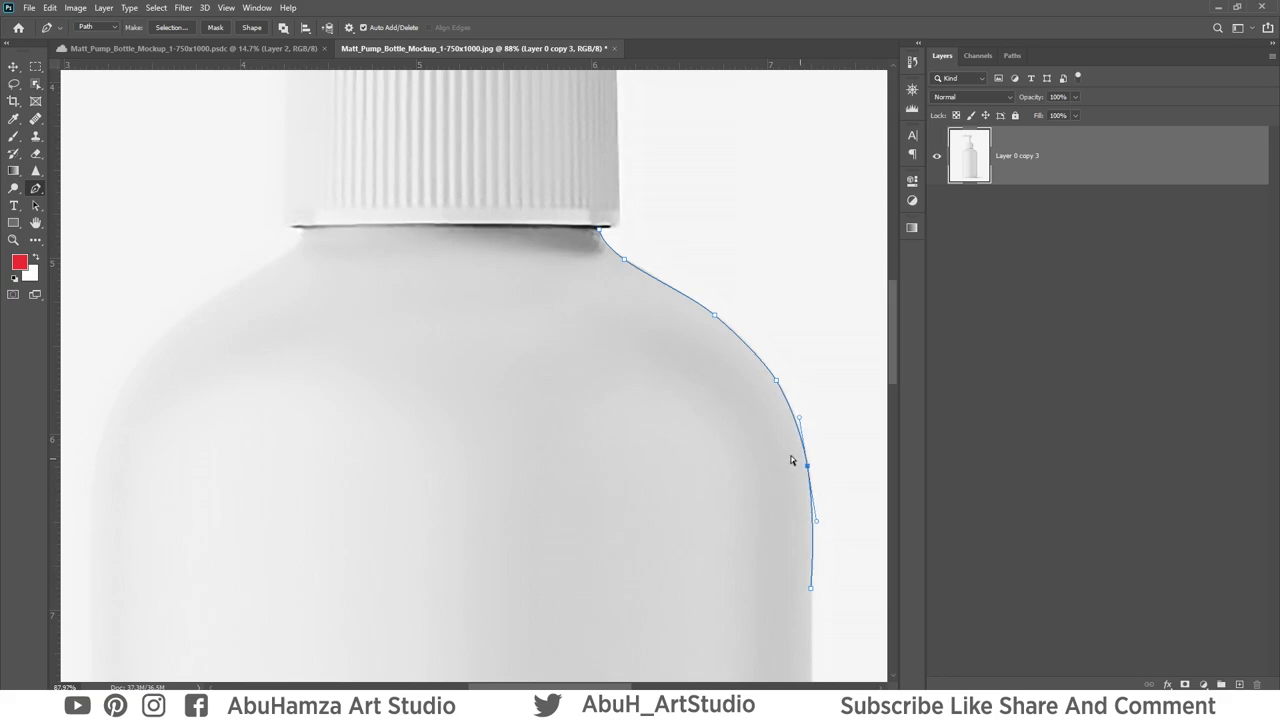
# Continue the path down the right edge and around the rounded bottom-right corner.
pyautogui.moveTo(691, 580); pyautogui.dragTo(571, 131)
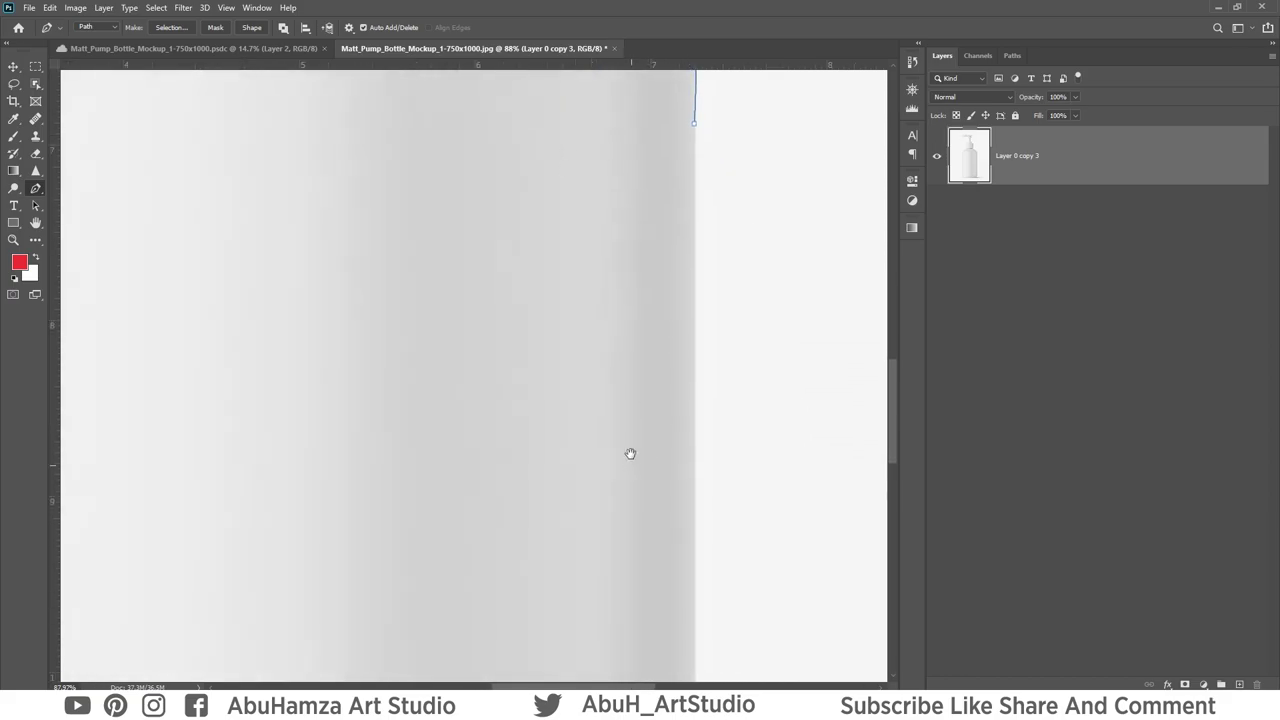
pyautogui.moveTo(630, 454)
pyautogui.mouseDown()
pyautogui.moveTo(606, 491)
pyautogui.moveTo(606, 91)
pyautogui.mouseUp()
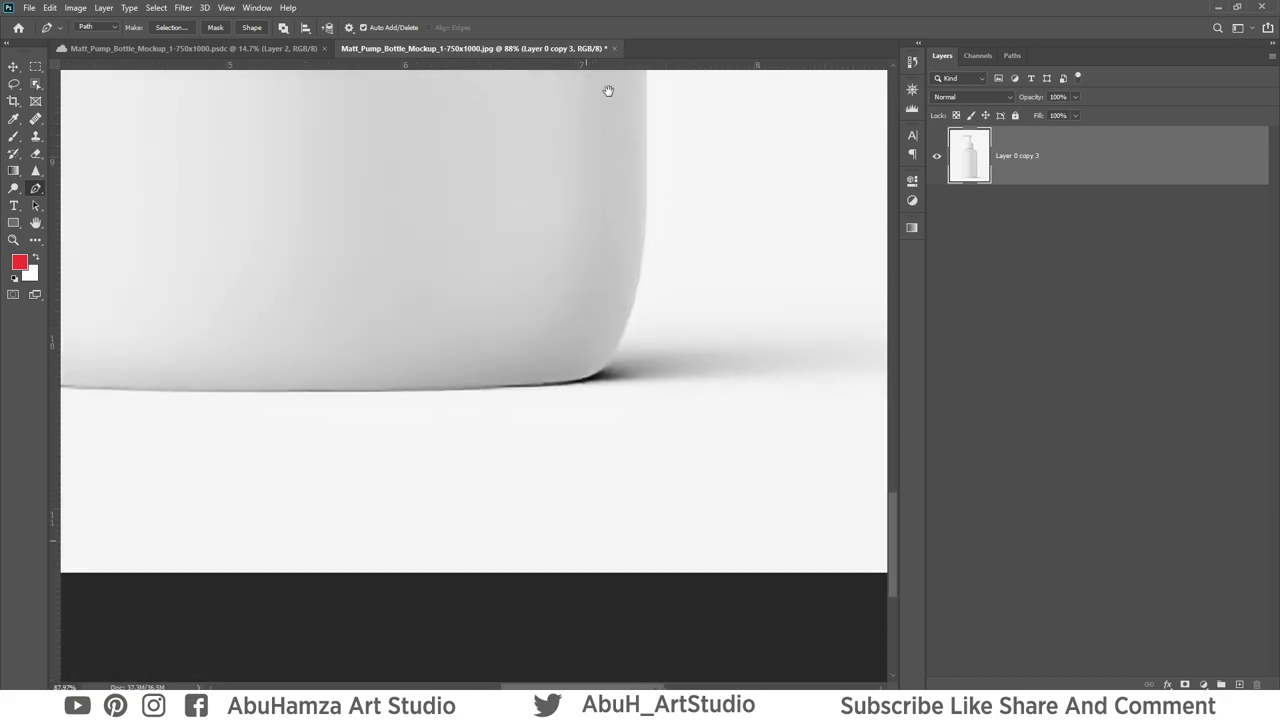
pyautogui.click(646, 197)
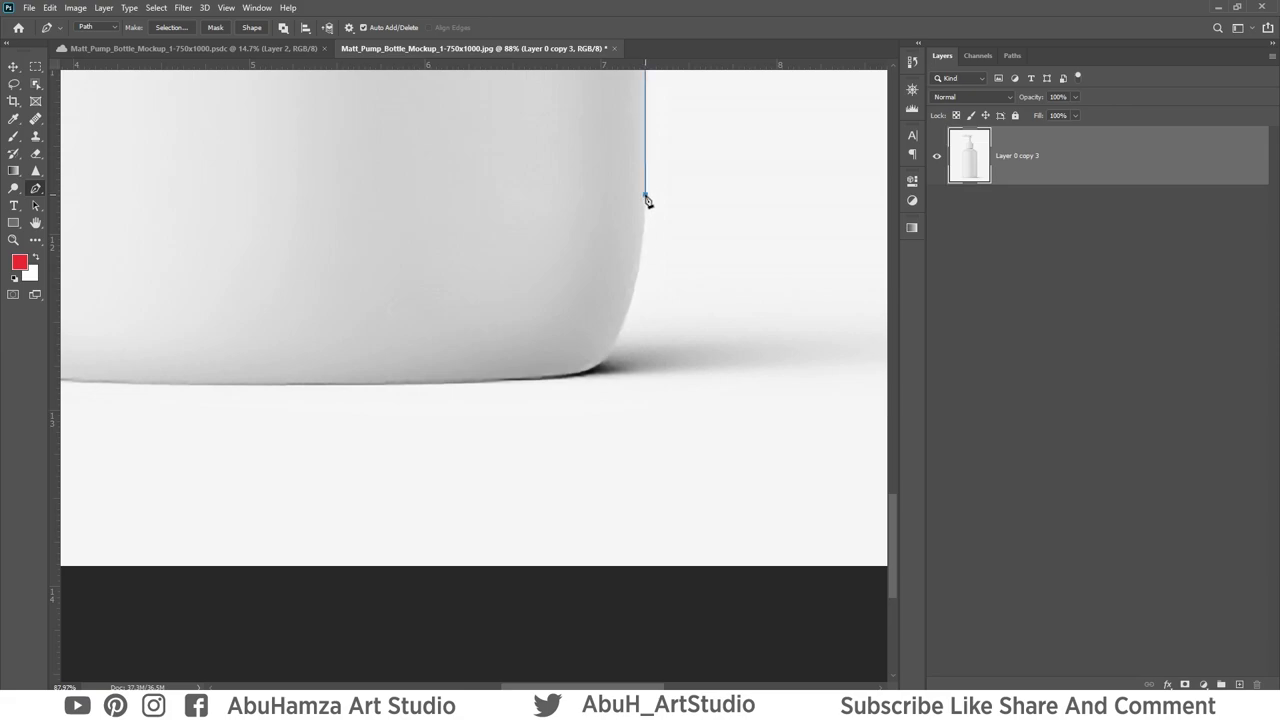
pyautogui.click(510, 383)
pyautogui.moveTo(575, 302); pyautogui.dragTo(594, 343)
pyautogui.hotkey('ctrl', 'z')
pyautogui.moveTo(572, 296); pyautogui.dragTo(612, 345)
pyautogui.moveTo(508, 383); pyautogui.dragTo(537, 378)
pyautogui.moveTo(611, 343); pyautogui.dragTo(581, 387)
# Trace along the bottle's bottom edge and up the left side to the cap's base.
pyautogui.hscroll(-5, 286, 349)
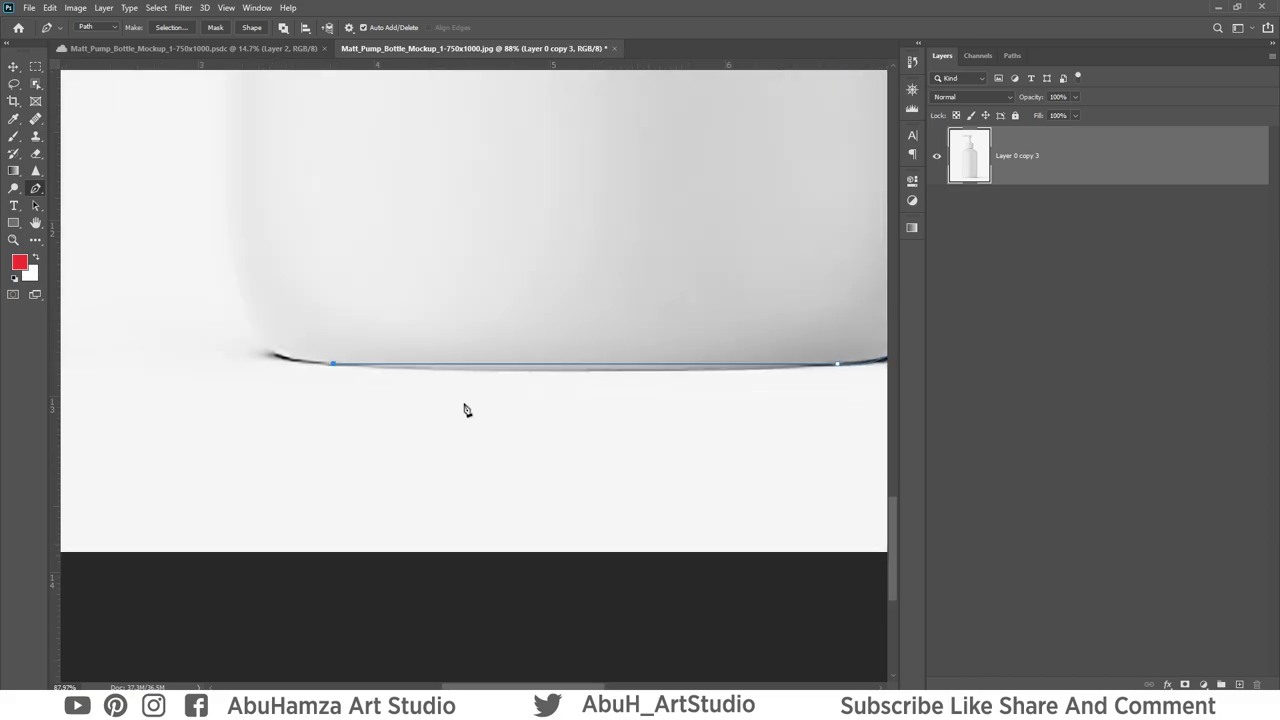
pyautogui.hscroll(1, 463, 409)
pyautogui.click(181, 290)
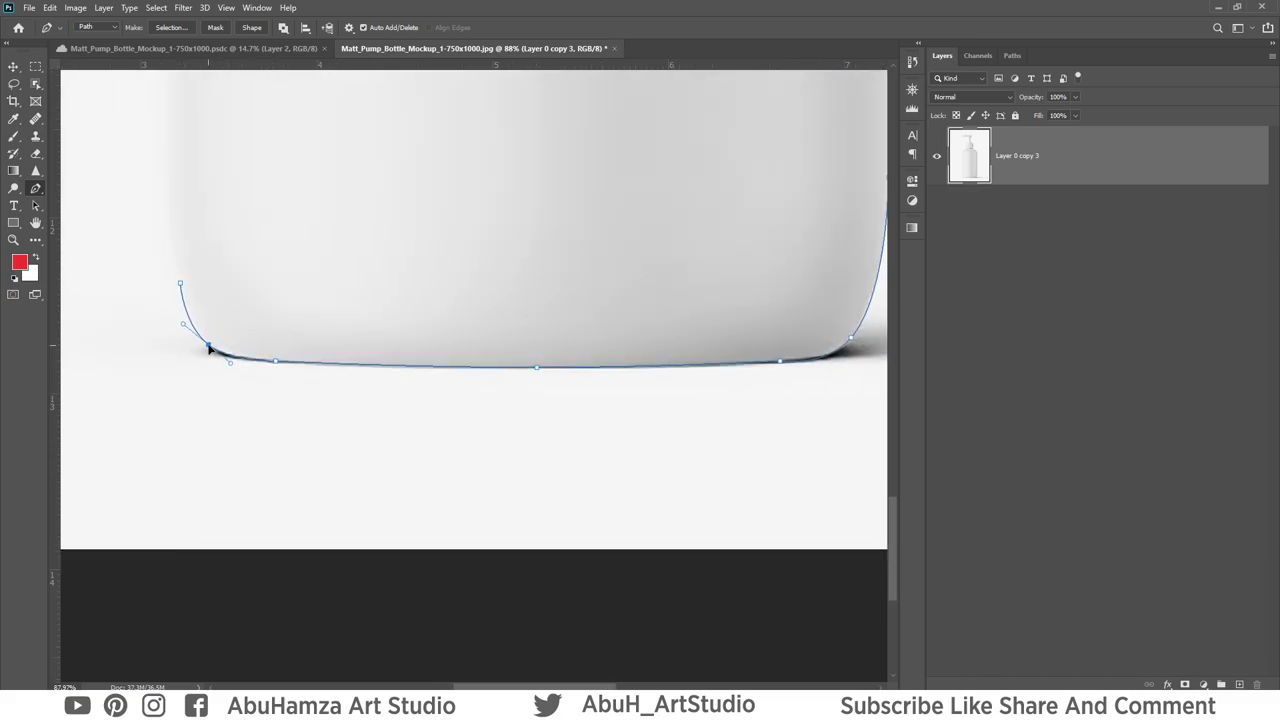
pyautogui.scroll(7, 260, 268)
pyautogui.hscroll(-2, 260, 268)
pyautogui.click(266, 257)
pyautogui.scroll(3, 223, 369)
pyautogui.hscroll(1, 223, 369)
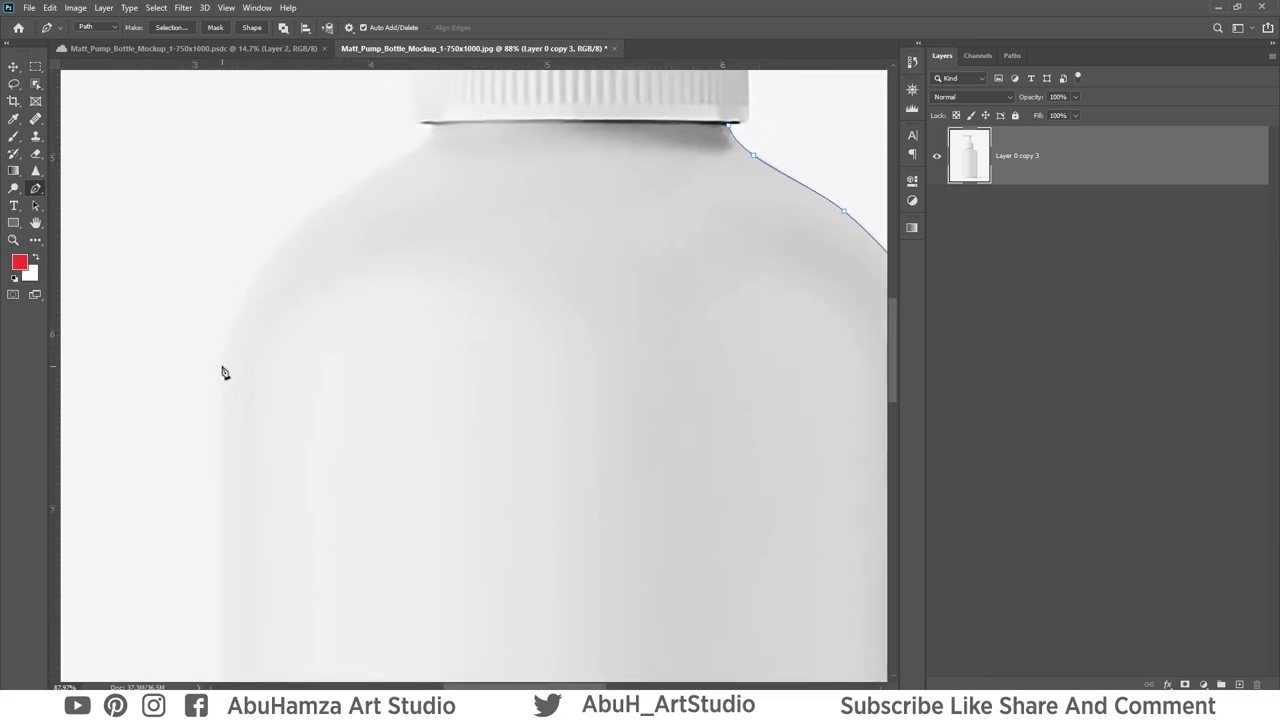
pyautogui.click(379, 171)
pyautogui.moveTo(297, 279); pyautogui.dragTo(271, 252)
pyautogui.click(419, 147)
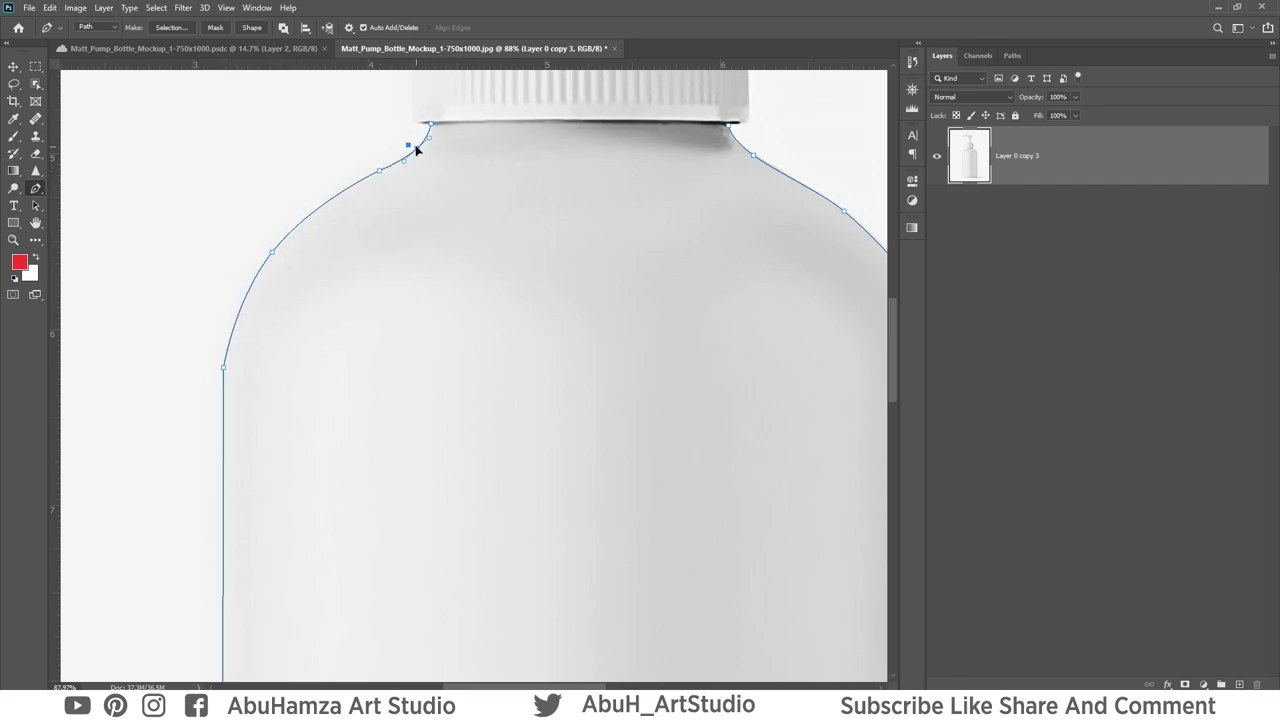
pyautogui.click(413, 122)
# Trace up the cap's left edge, across the pump cap, and up the threaded stem.
pyautogui.scroll(4, 391, 111)
pyautogui.click(391, 107)
pyautogui.scroll(5, 408, 91)
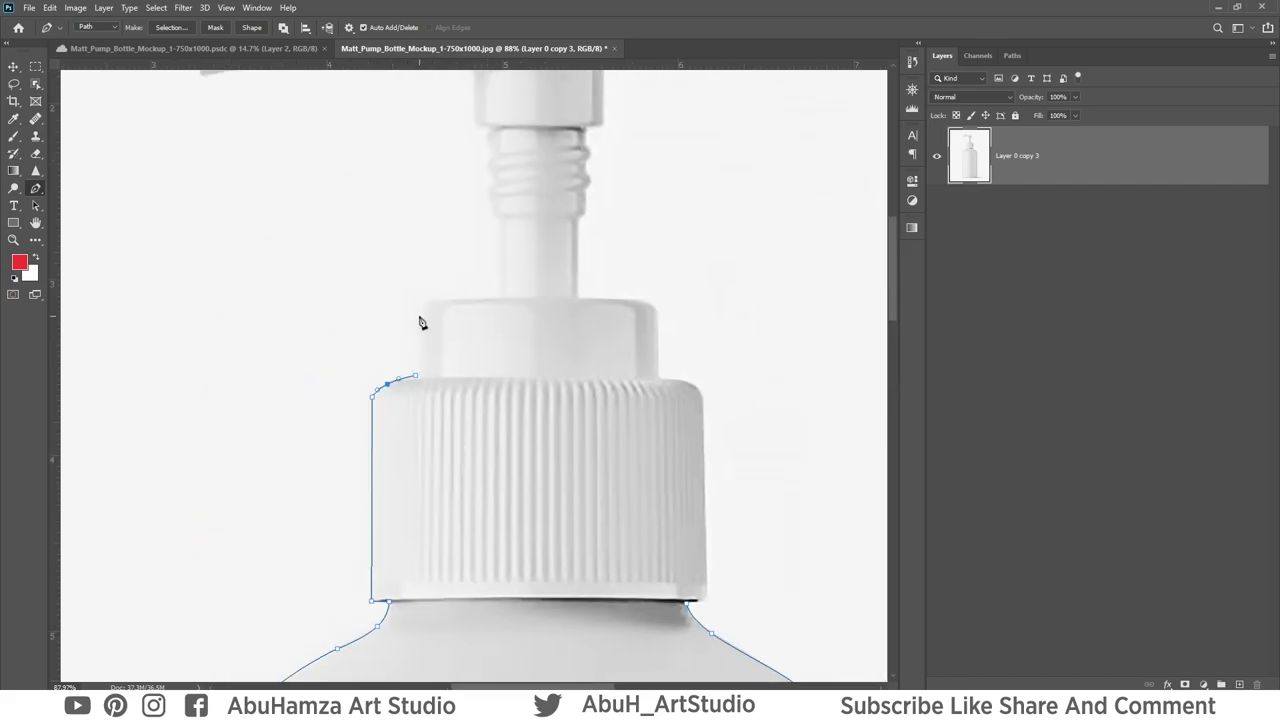
pyautogui.moveTo(415, 379); pyautogui.dragTo(421, 316)
pyautogui.click(421, 316)
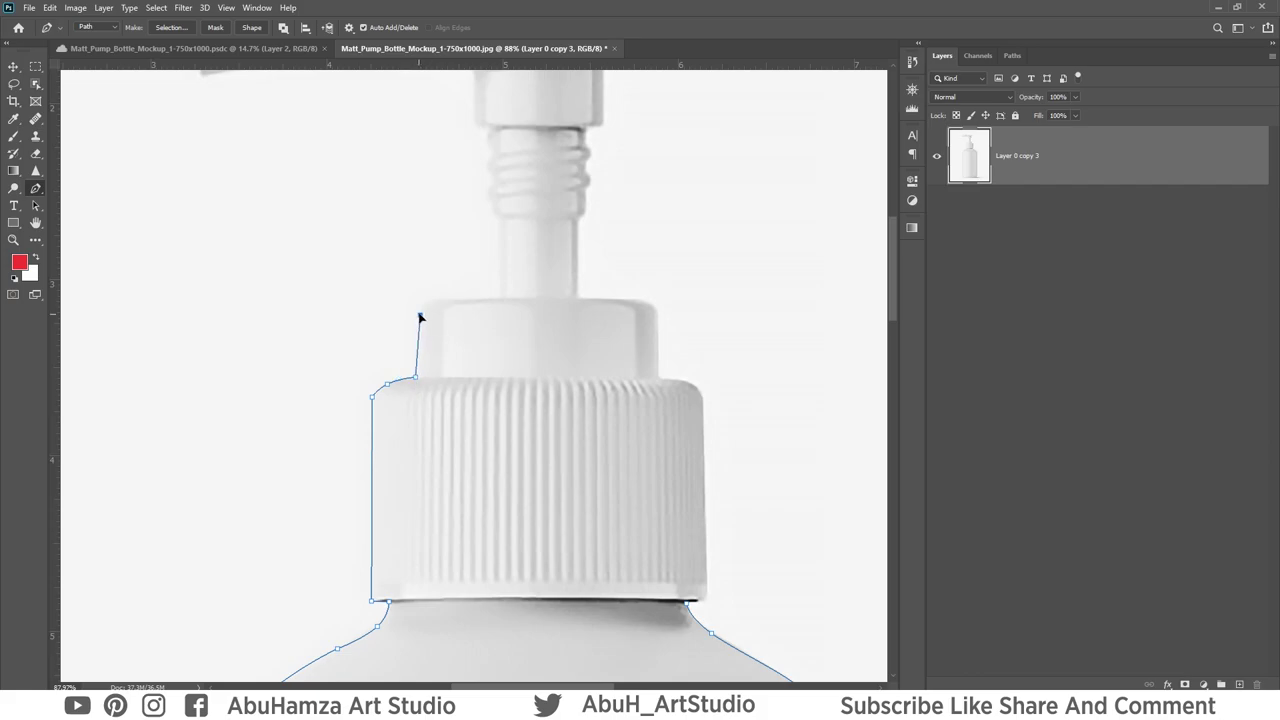
pyautogui.click(499, 296)
pyautogui.click(500, 218)
pyautogui.click(489, 201)
pyautogui.click(494, 178)
pyautogui.click(492, 150)
pyautogui.click(472, 111)
pyautogui.scroll(5, 480, 300)
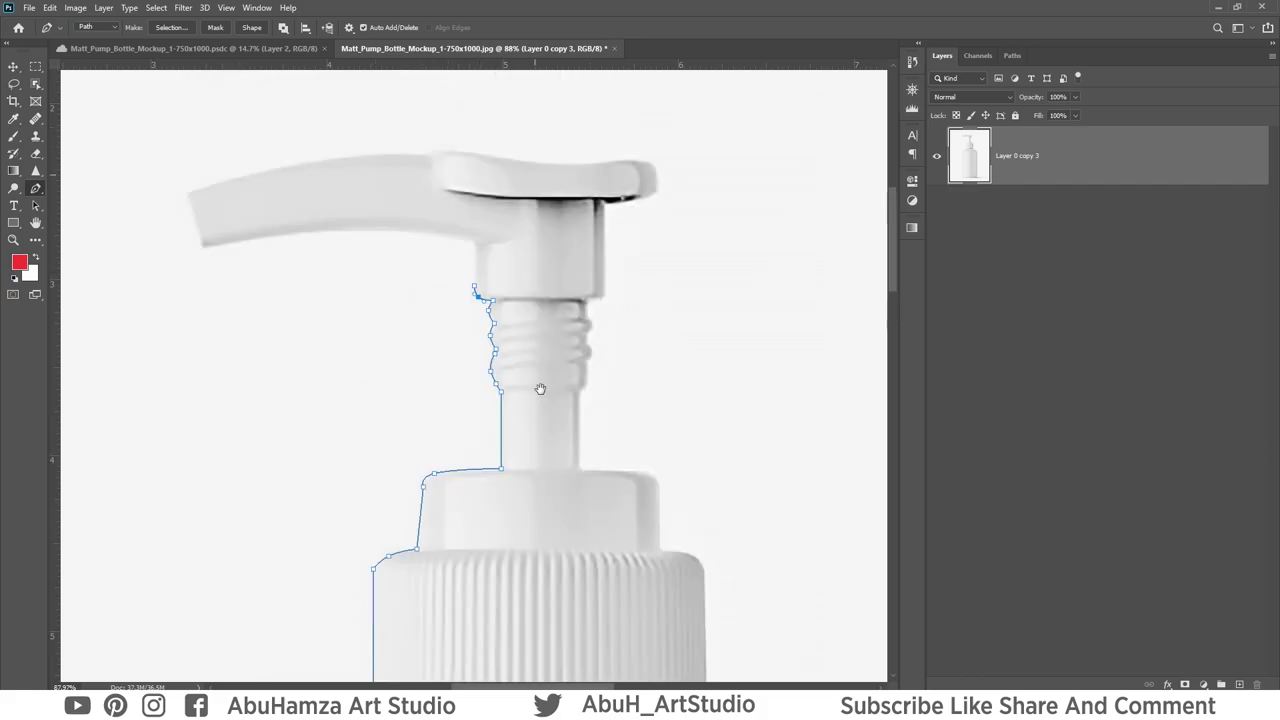
# Outline the nozzle's underside, tip and top, then around the pump head's right end.
pyautogui.click(472, 314)
pyautogui.click(202, 318)
pyautogui.moveTo(350, 316); pyautogui.dragTo(350, 303)
pyautogui.click(185, 265)
pyautogui.click(429, 219)
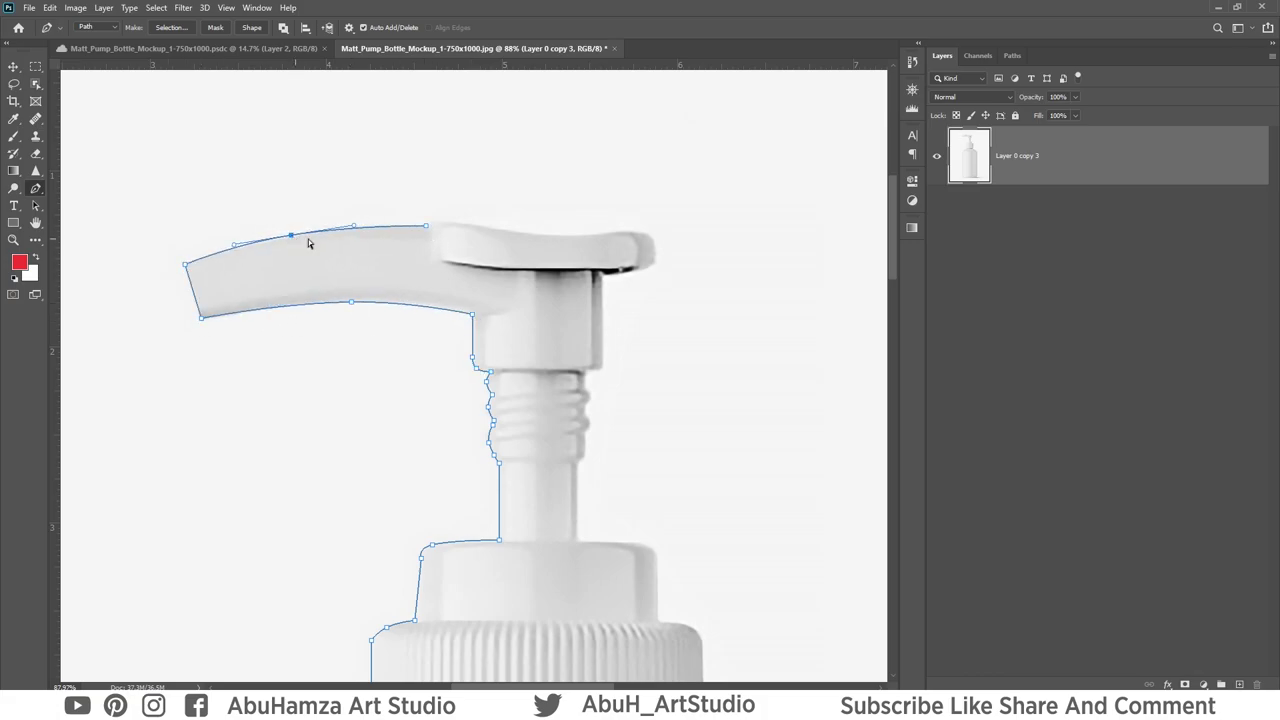
pyautogui.moveTo(308, 240); pyautogui.dragTo(291, 235)
pyautogui.click(629, 232)
pyautogui.click(543, 233)
pyautogui.click(652, 237)
pyautogui.click(655, 263)
pyautogui.moveTo(602, 274); pyautogui.dragTo(641, 260)
# Trace down the pump head, threaded section, collar and cap's right side, closing the path.
pyautogui.click(602, 362)
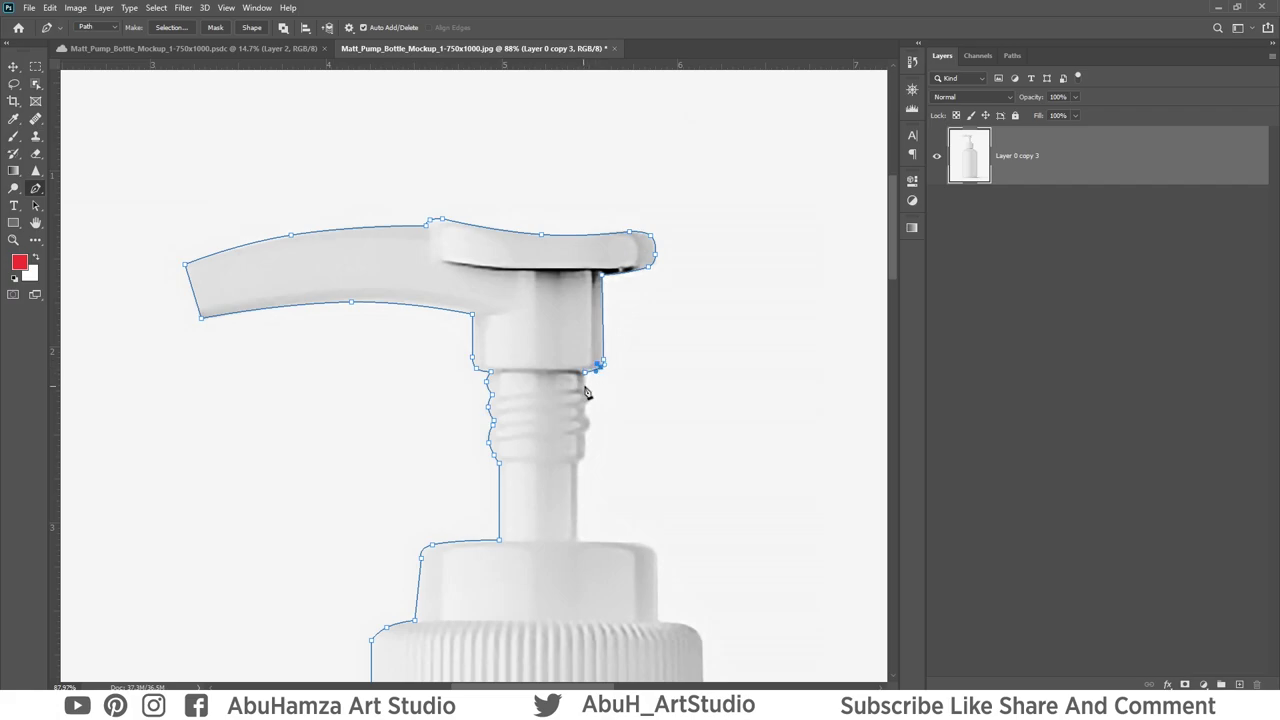
pyautogui.click(586, 395)
pyautogui.click(589, 409)
pyautogui.click(584, 452)
pyautogui.click(576, 541)
pyautogui.click(633, 543)
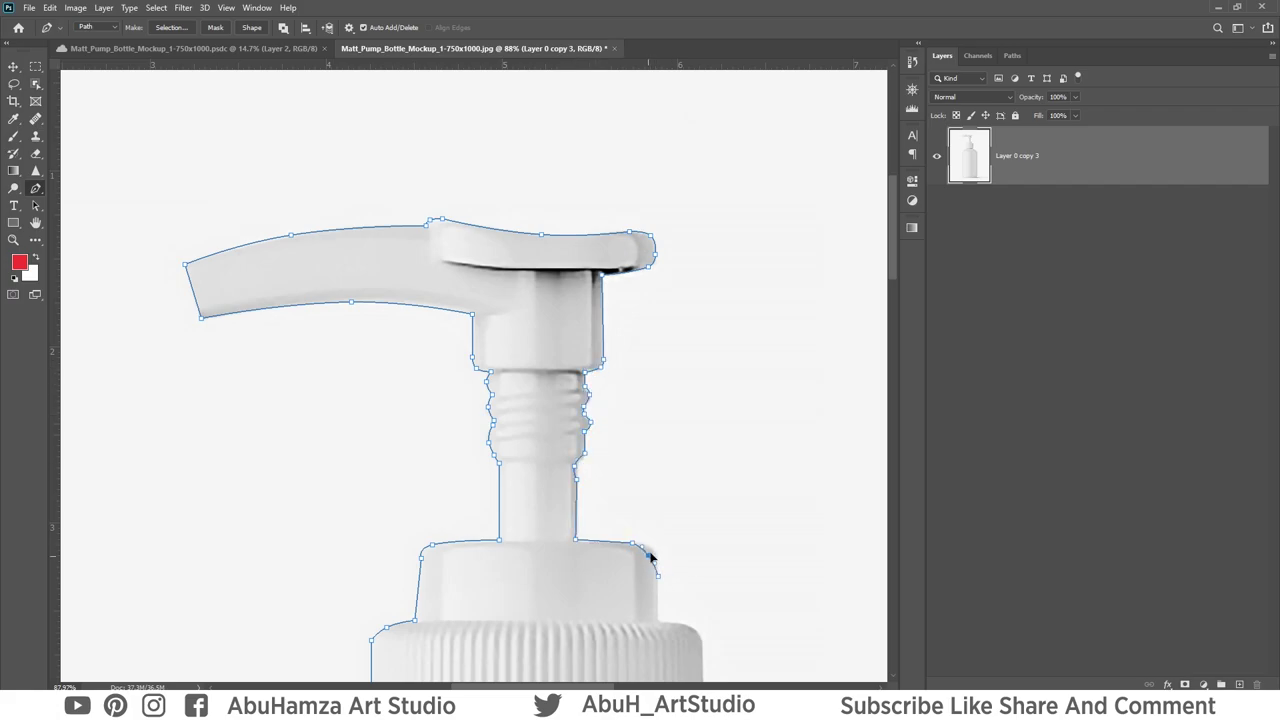
pyautogui.scroll(-3, 620, 550)
pyautogui.click(629, 385)
pyautogui.click(672, 398)
pyautogui.click(677, 607)
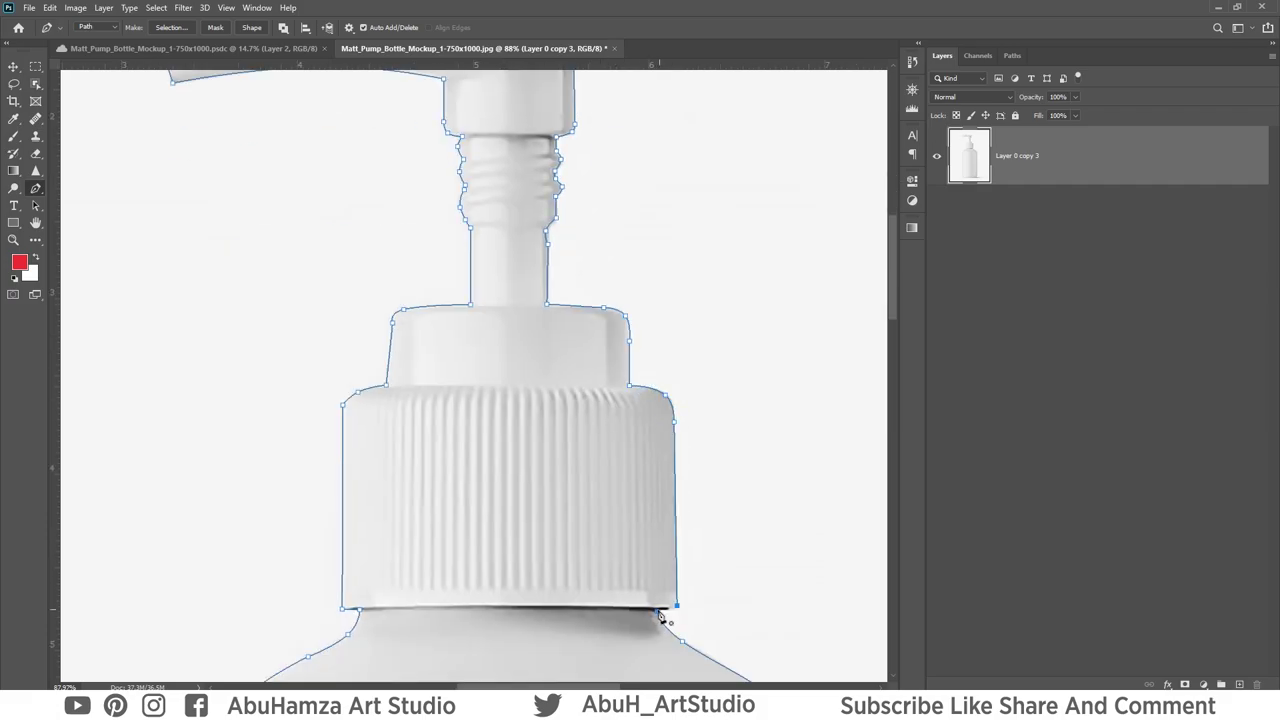
# Turn the path into a 1 px feathered selection, mask the bottle, and duplicate the masked layer.
pyautogui.hotkey('ctrl', '0')
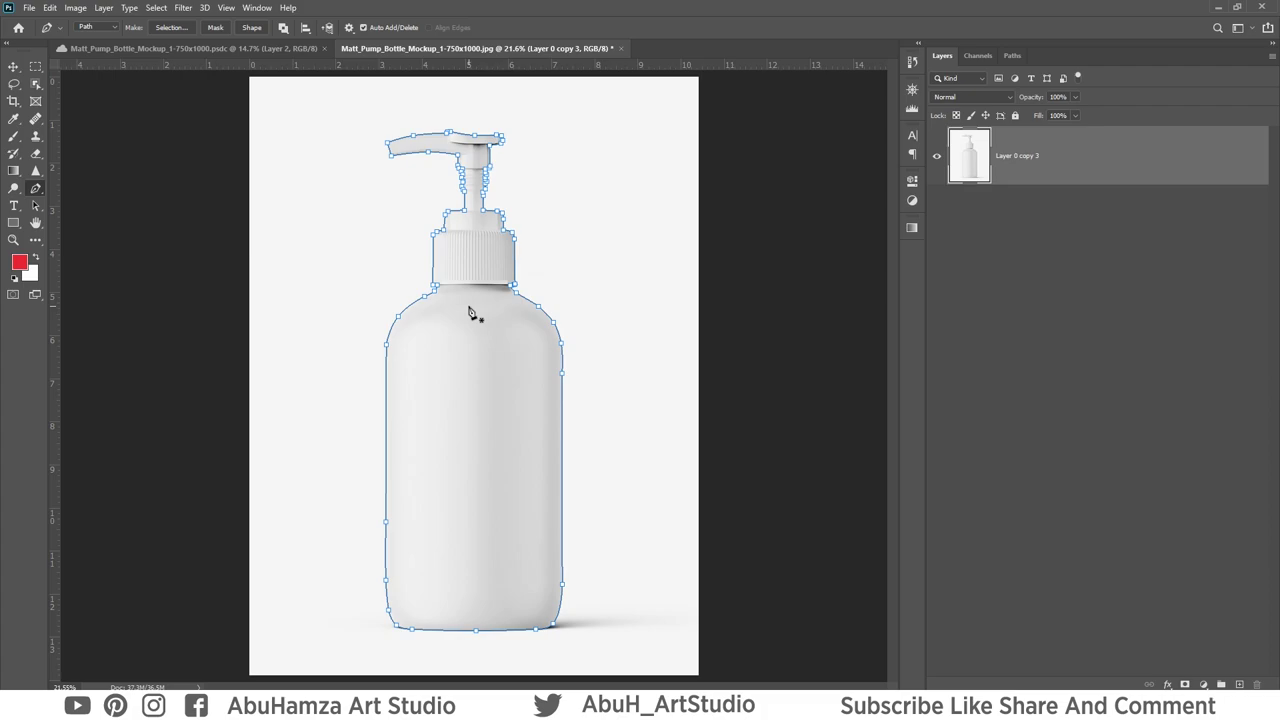
pyautogui.rightClick(460, 249)
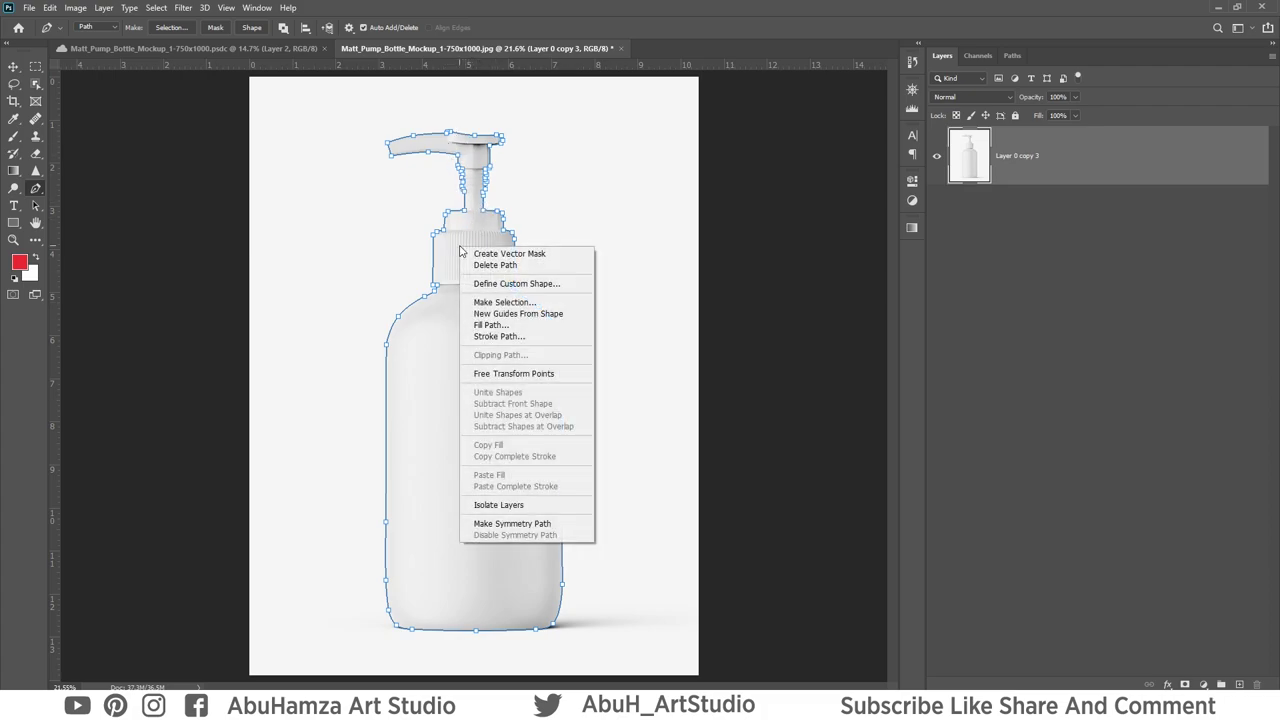
pyautogui.click(510, 302)
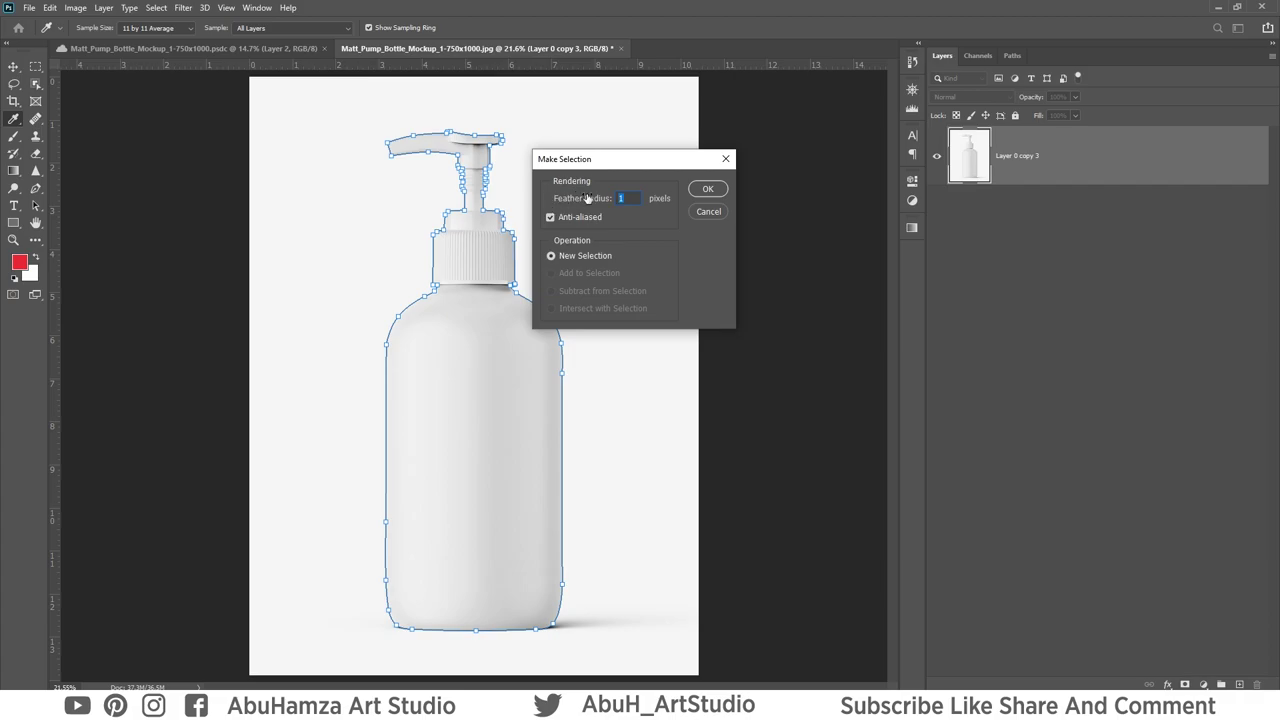
pyautogui.click(724, 189)
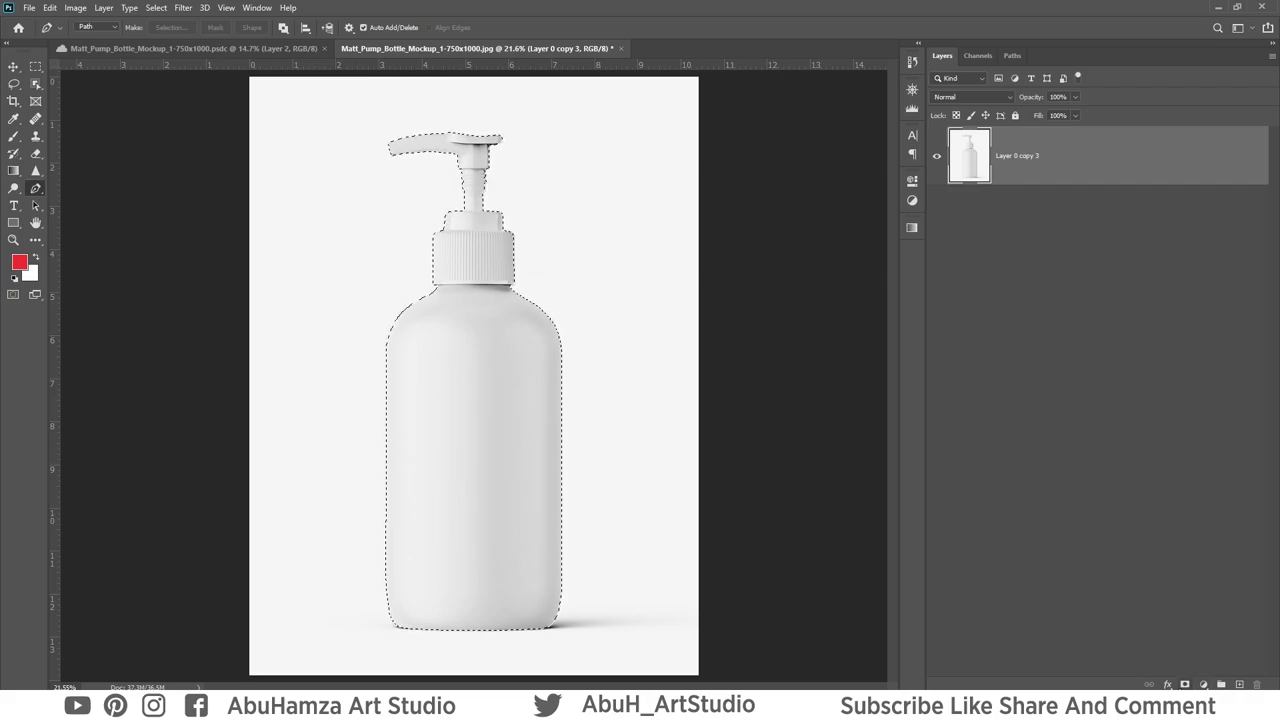
pyautogui.click(1185, 685)
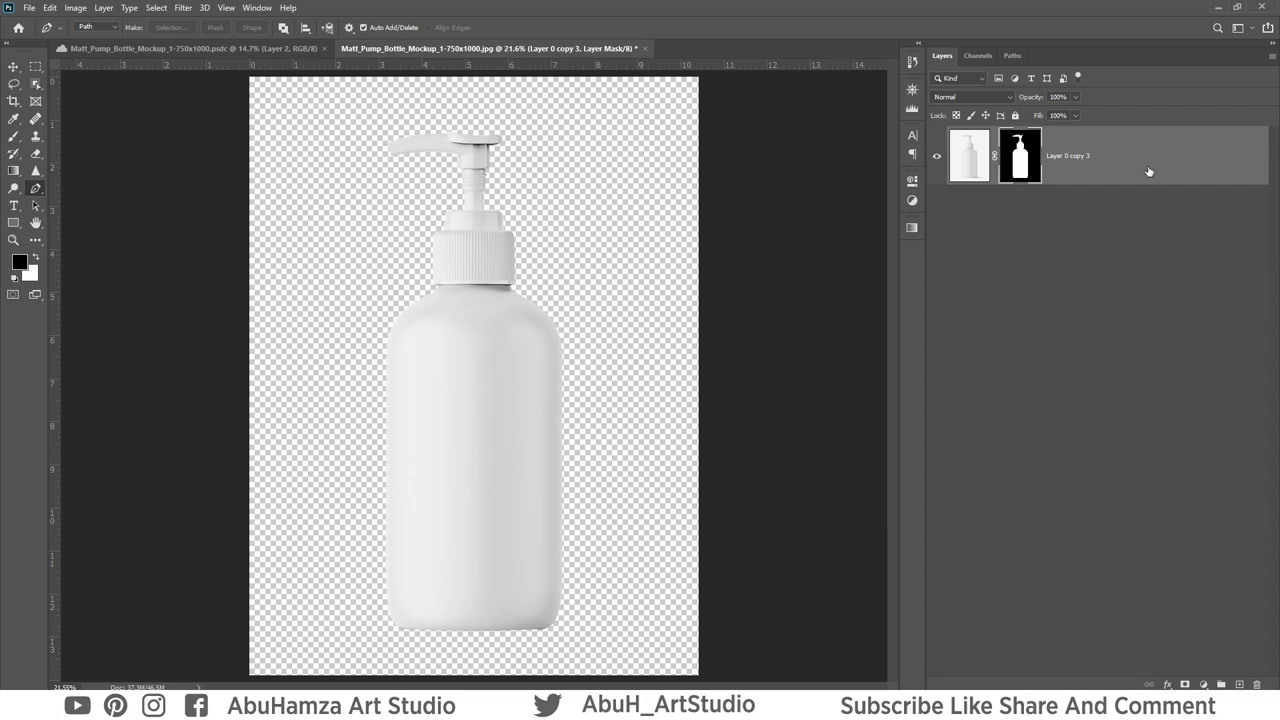
pyautogui.hotkey('ctrl', 'j')
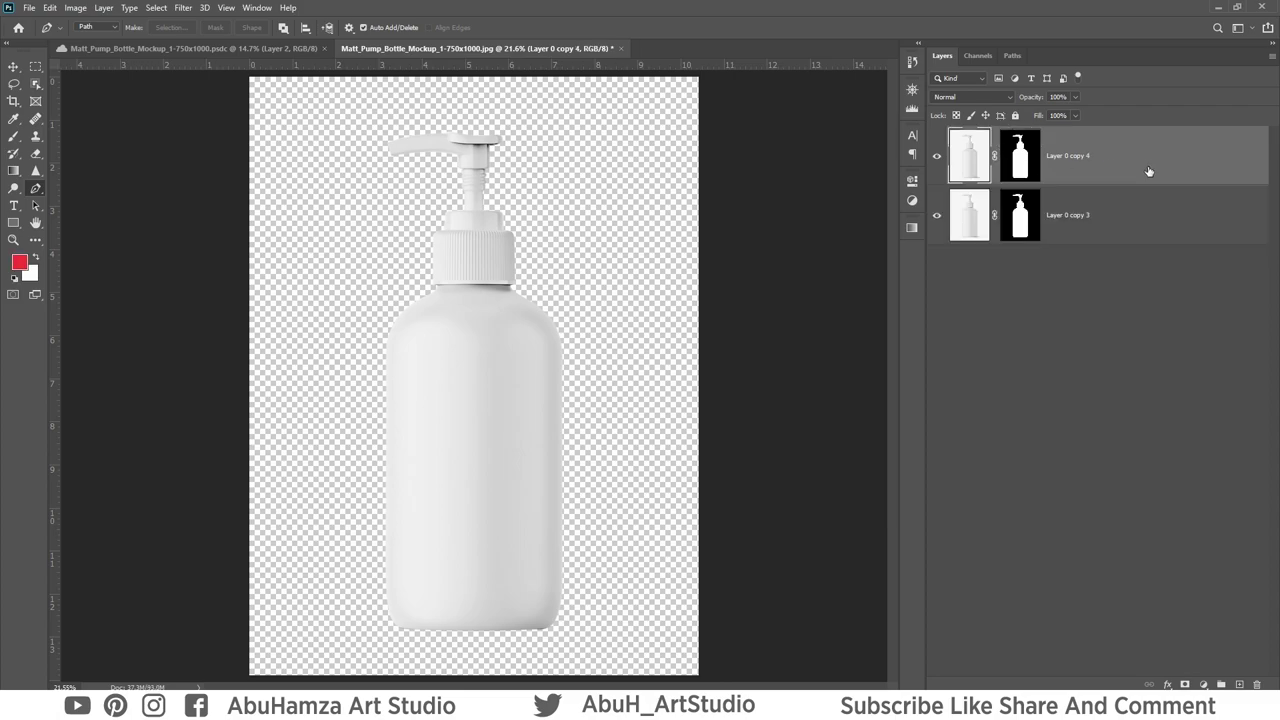
# Delete the layer mask from Layer 0 copy 3, then select Layer 0 copy 4.
pyautogui.click(1017, 207)
pyautogui.rightClick(1017, 207)
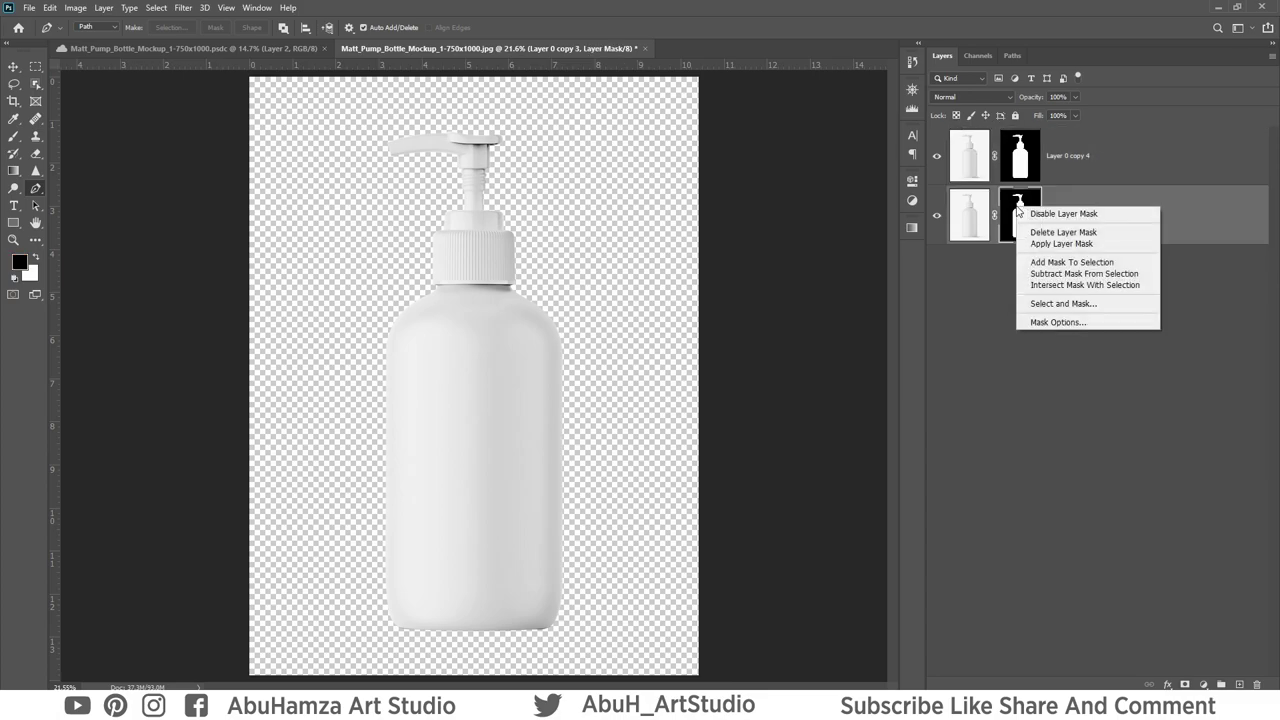
pyautogui.click(1109, 235)
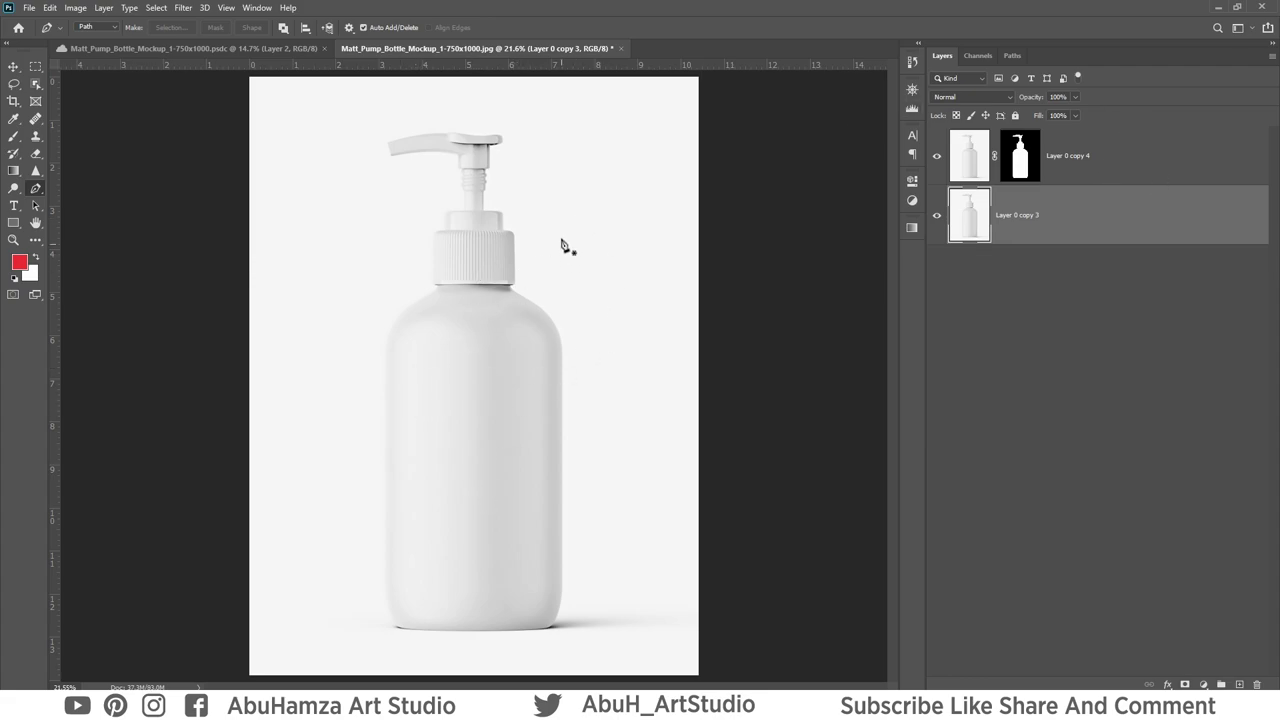
pyautogui.click(1148, 162)
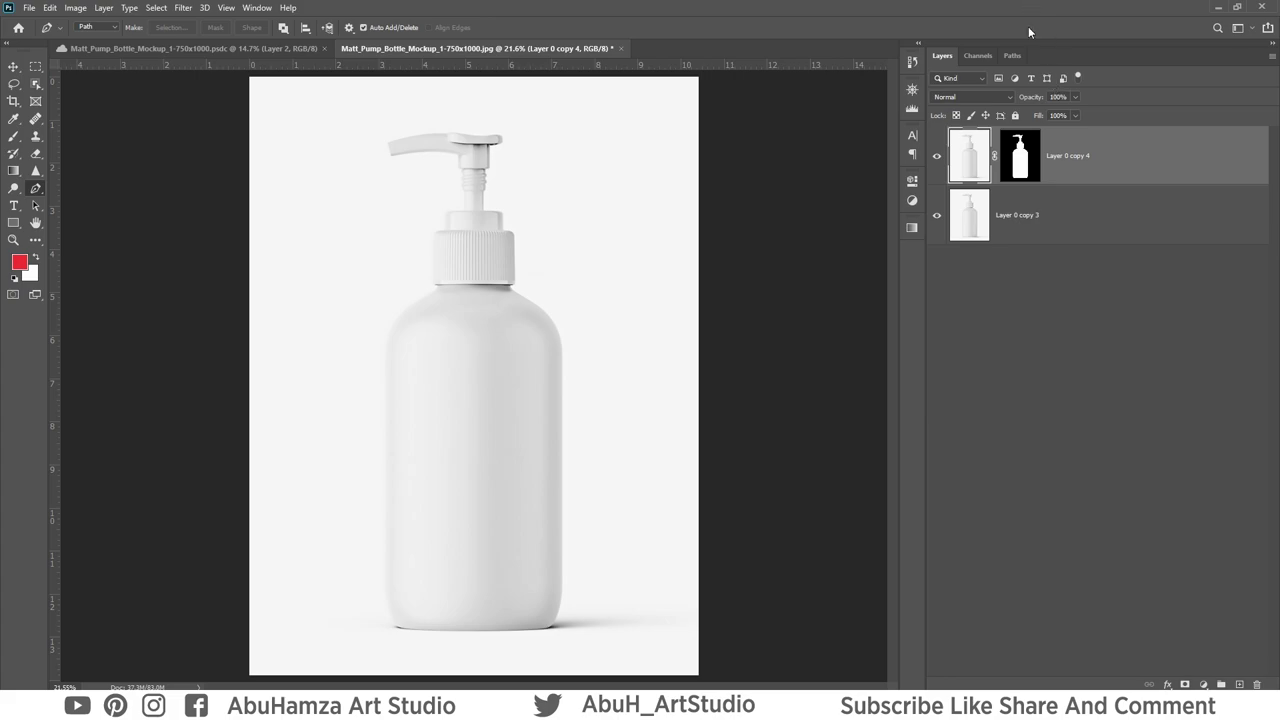
# Load the bottle mask as a selection and draw a closed path around the pump and cap.
pyautogui.keyDown('ctrl'); pyautogui.click(1027, 166); pyautogui.keyUp('ctrl')
pyautogui.moveTo(468, 280); pyautogui.dragTo(520, 290)
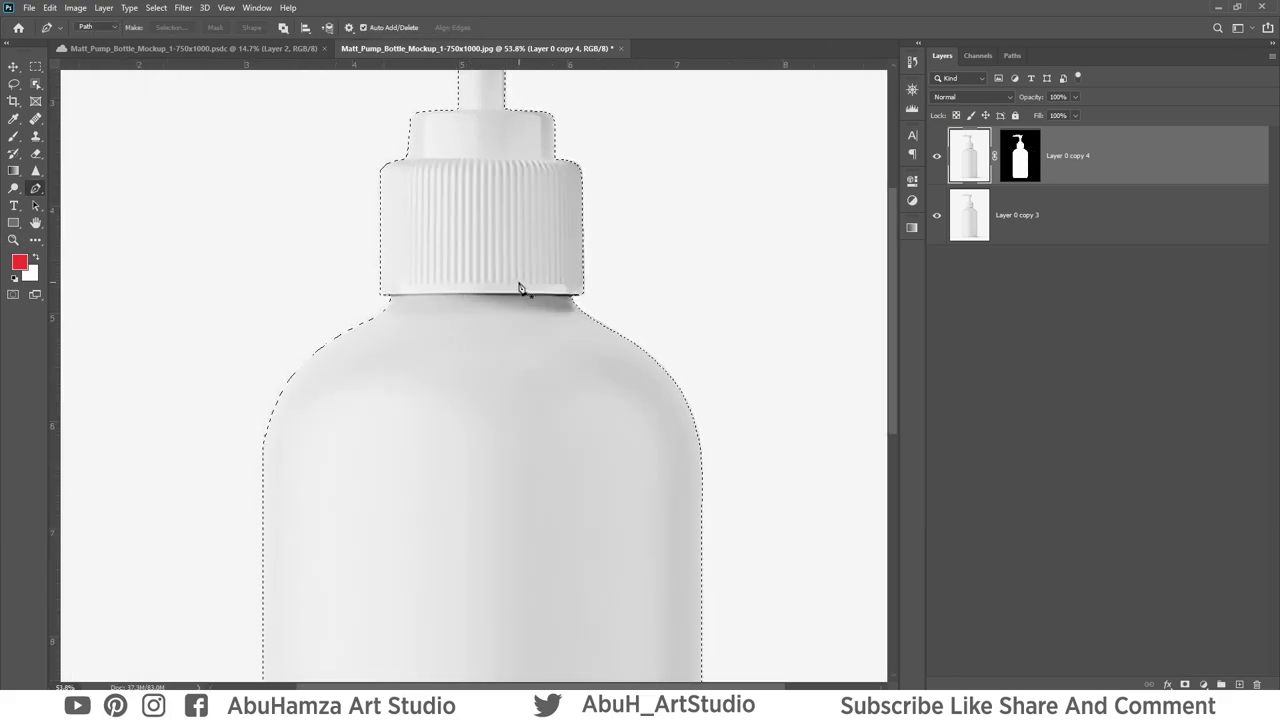
pyautogui.click(379, 296)
pyautogui.click(580, 295)
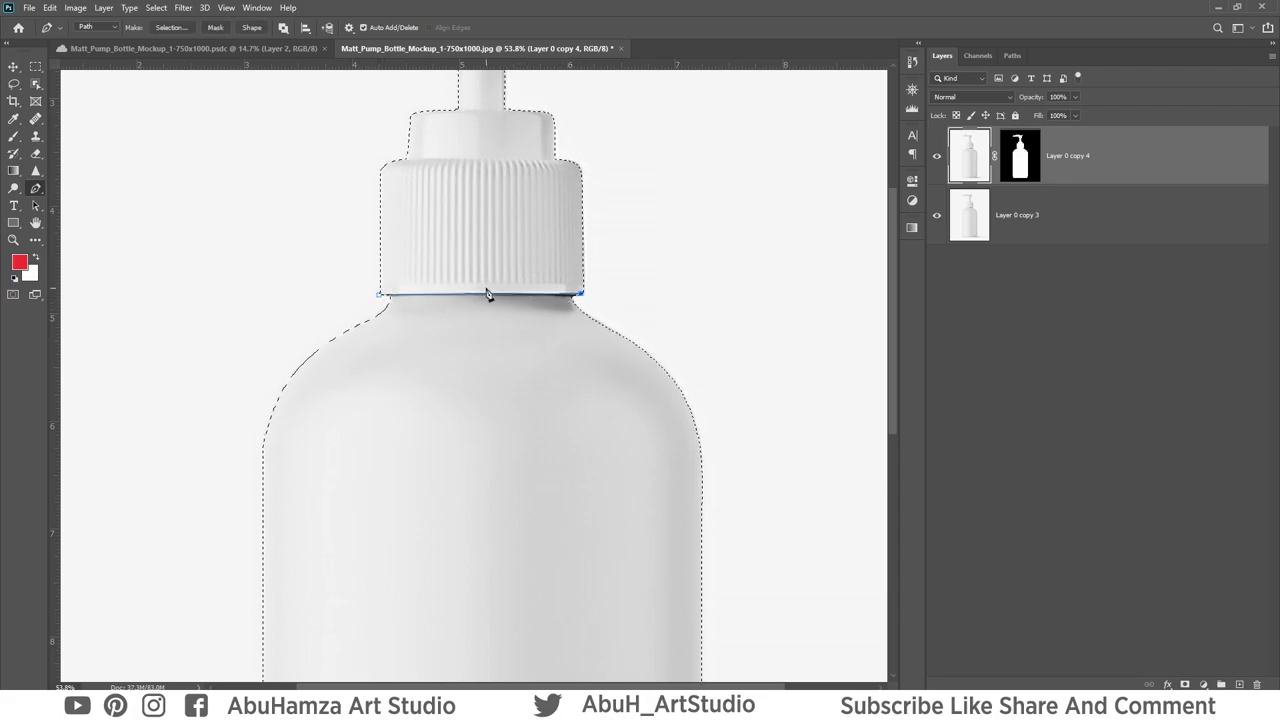
pyautogui.moveTo(580, 295); pyautogui.dragTo(637, 316)
pyautogui.click(693, 205)
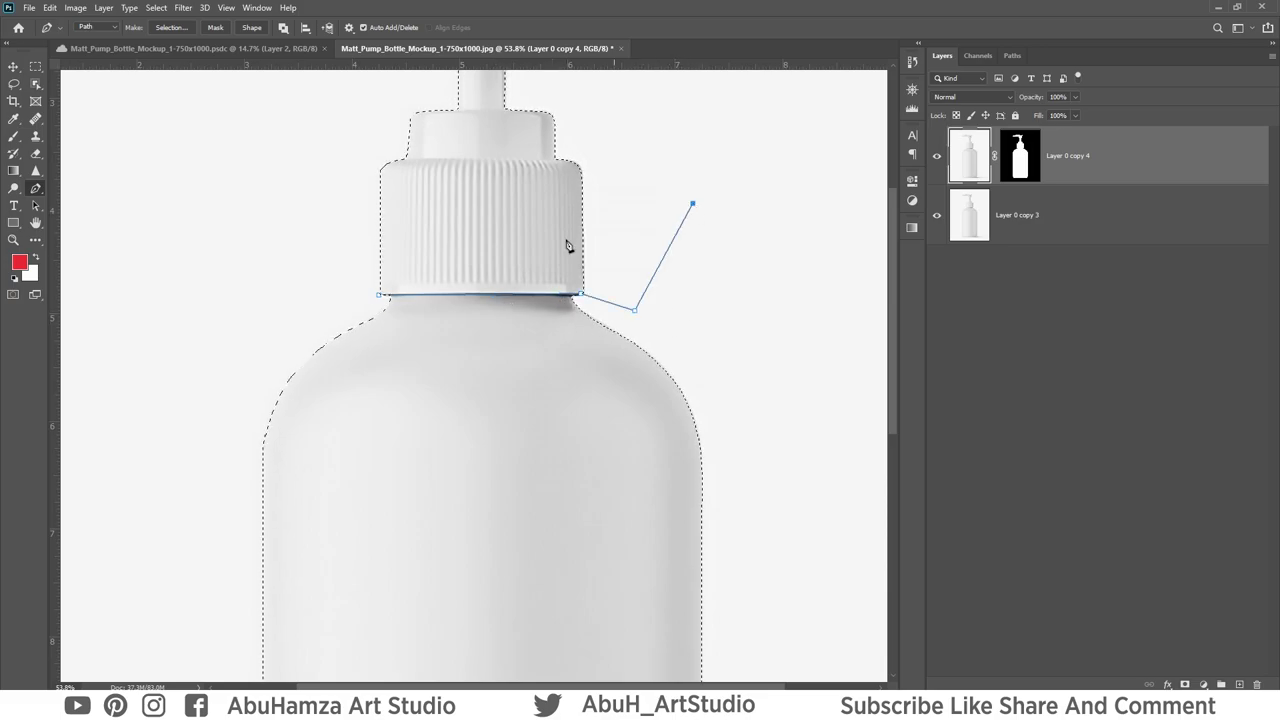
pyautogui.moveTo(495, 284); pyautogui.dragTo(474, 577)
pyautogui.click(686, 426)
pyautogui.click(573, 174)
pyautogui.click(208, 143)
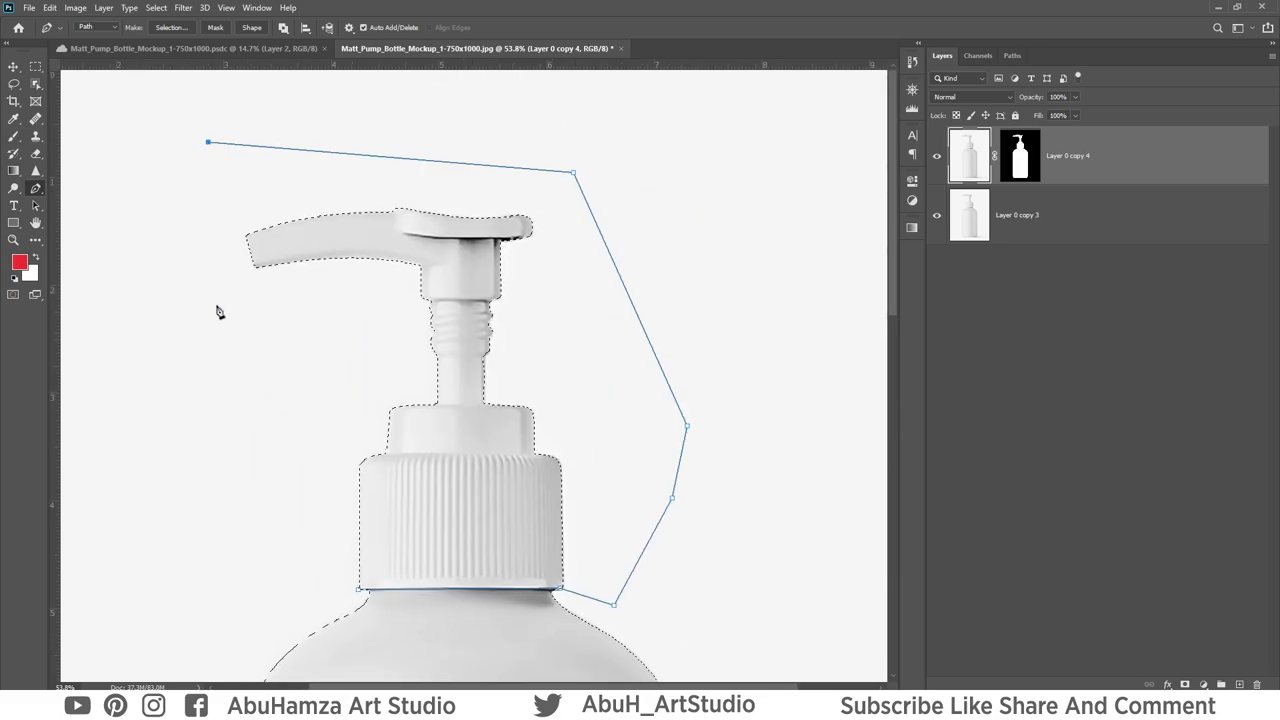
pyautogui.click(191, 330)
pyautogui.click(271, 466)
pyautogui.click(359, 591)
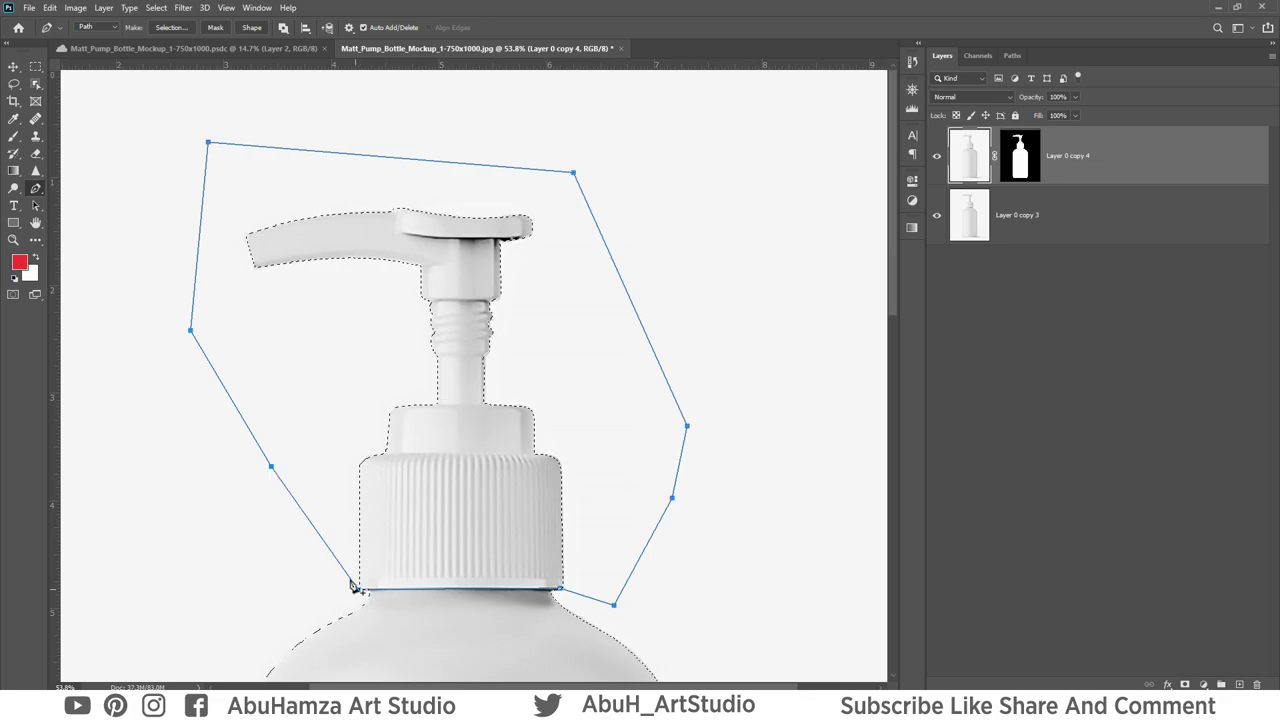
# Make a selection intersecting the path with the bottle selection, then select Layer 0 copy 3.
pyautogui.rightClick(312, 141)
pyautogui.click(358, 195)
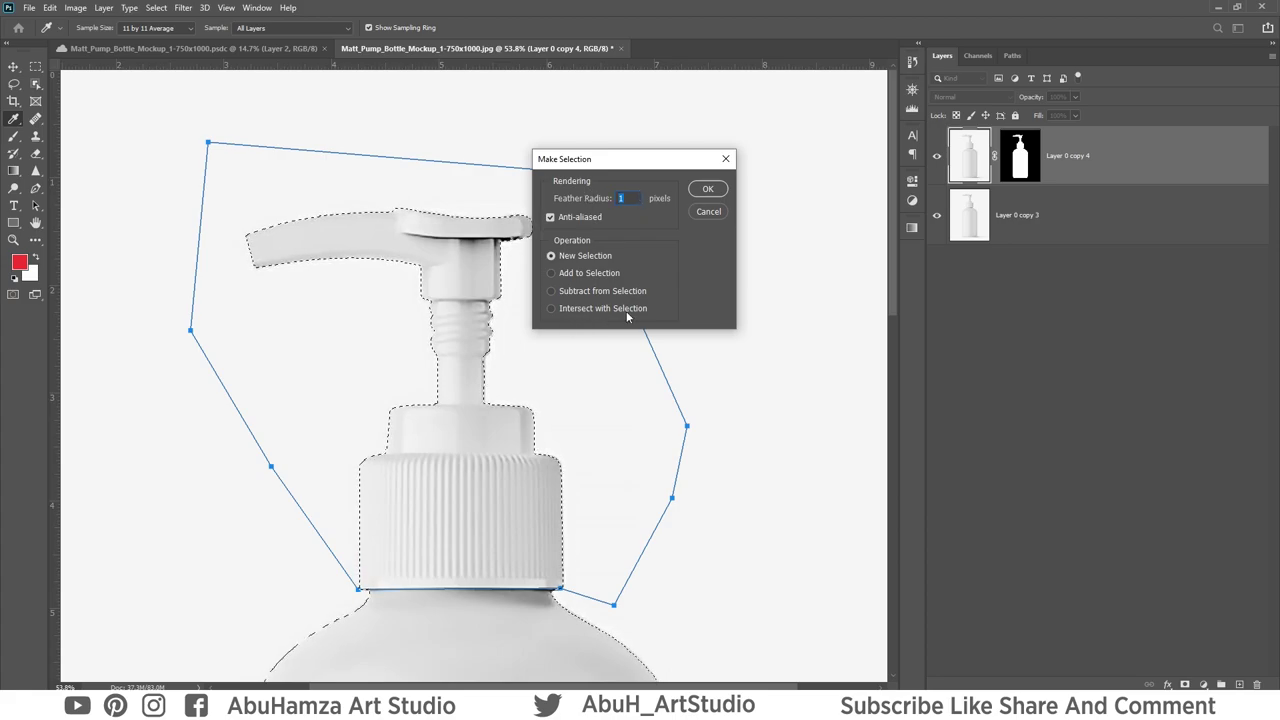
pyautogui.click(555, 310)
pyautogui.click(717, 189)
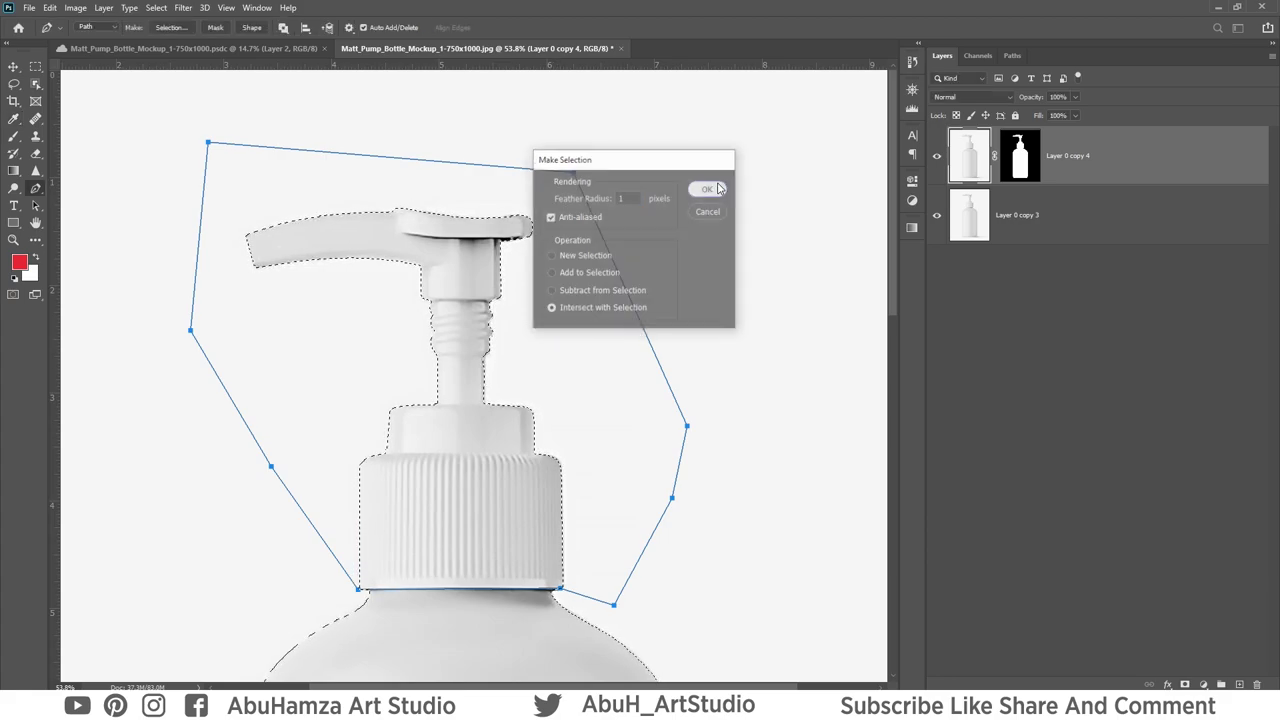
pyautogui.click(1144, 216)
# Copy the pump to Layer 1 at the top of the stack and add a pink Solid Color fill.
pyautogui.hotkey('ctrl', 'j')
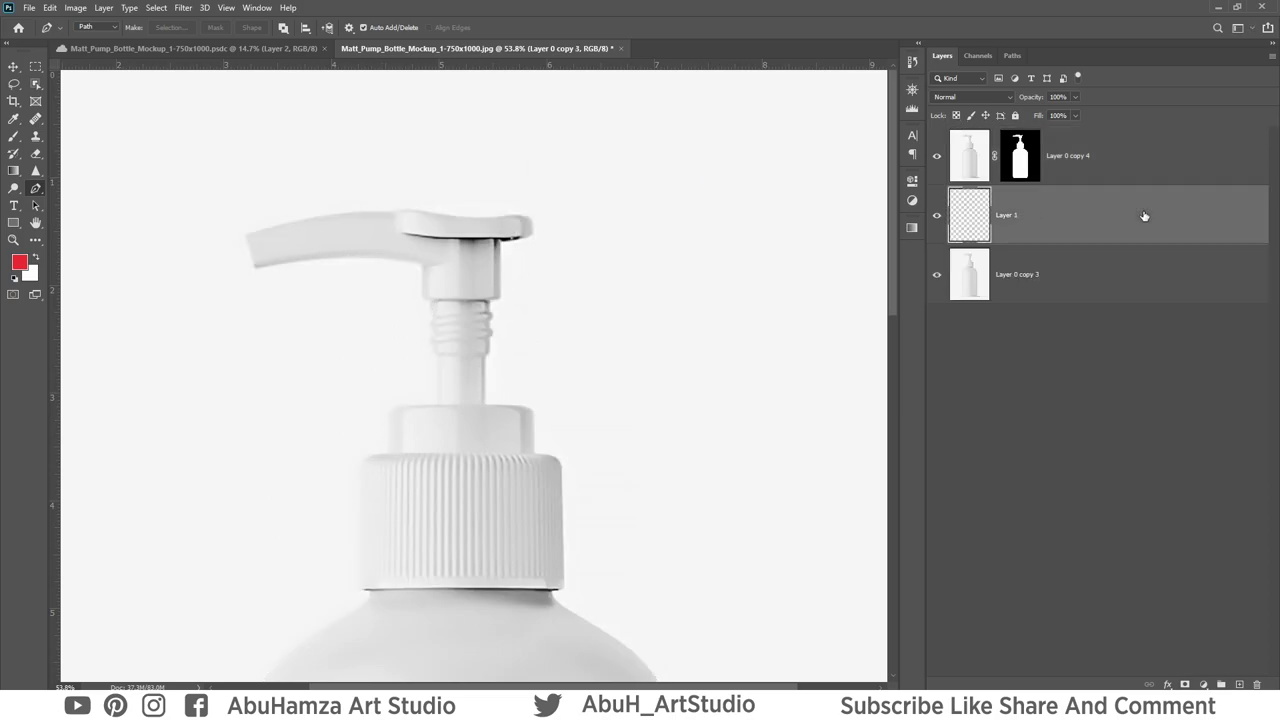
pyautogui.moveTo(1144, 216); pyautogui.dragTo(1146, 134)
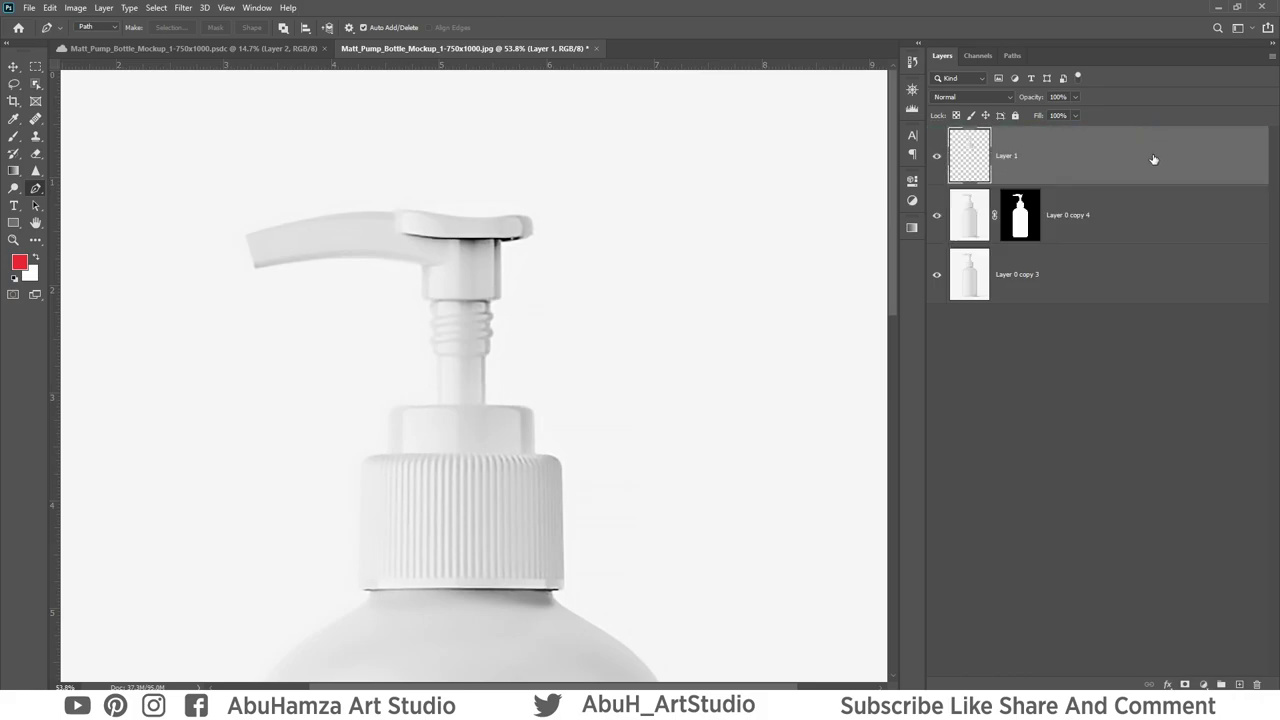
pyautogui.click(1203, 684)
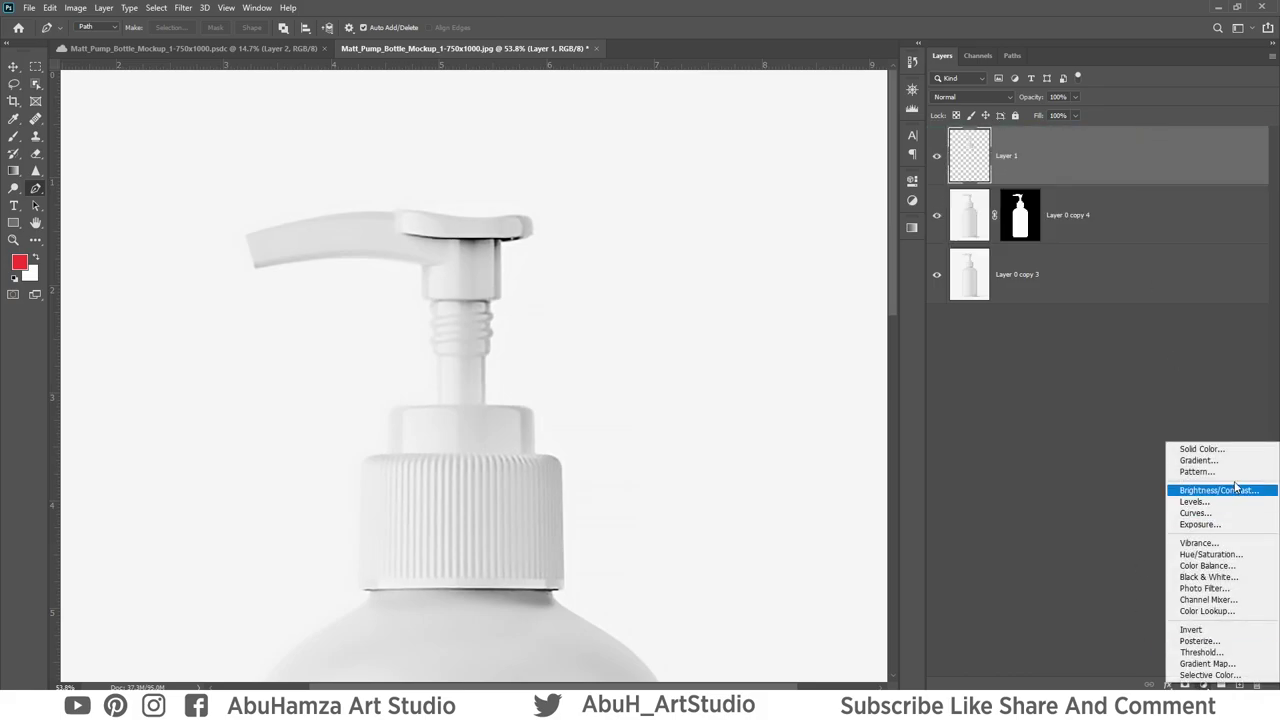
pyautogui.click(1232, 449)
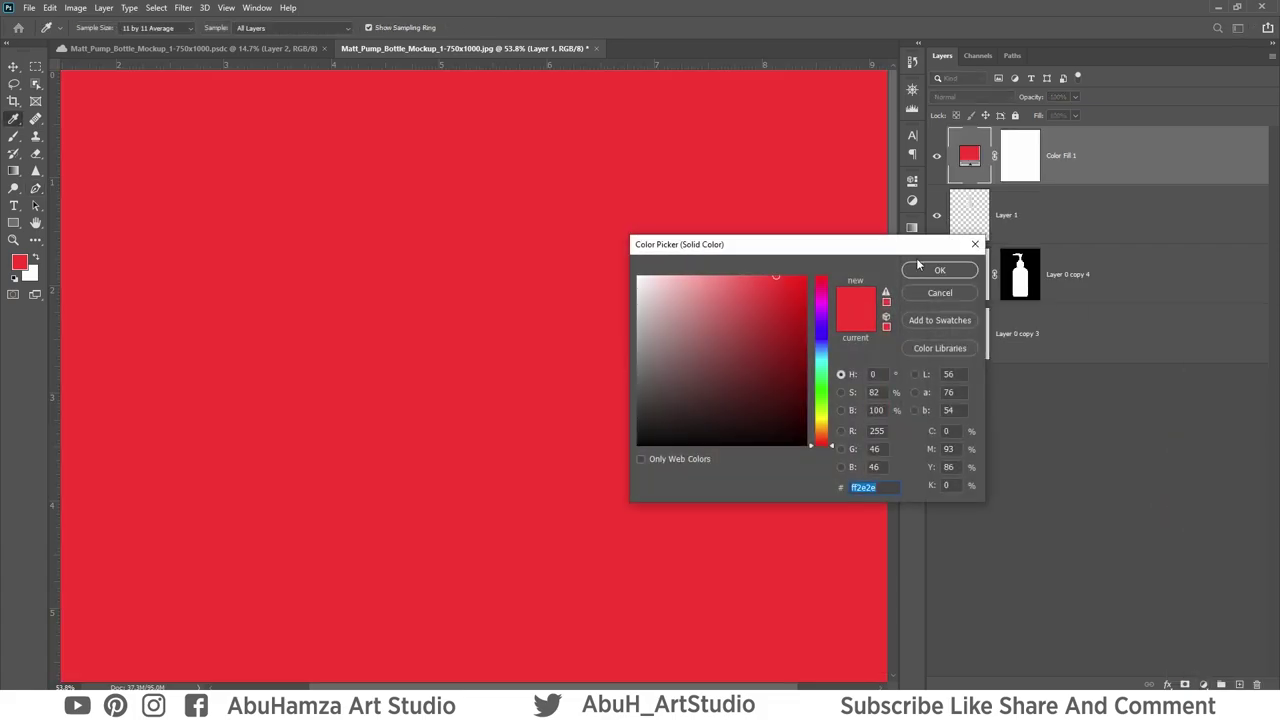
pyautogui.moveTo(811, 449); pyautogui.dragTo(815, 289)
pyautogui.moveTo(815, 287); pyautogui.dragTo(741, 275)
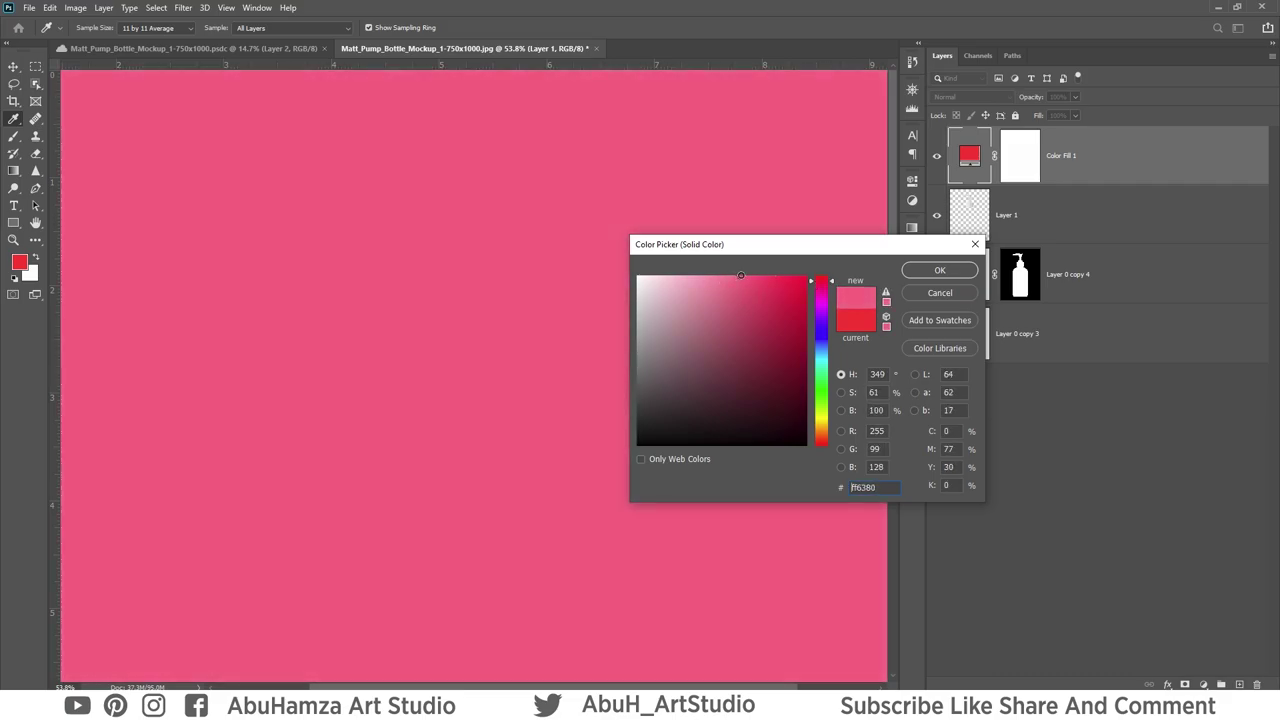
pyautogui.click(962, 271)
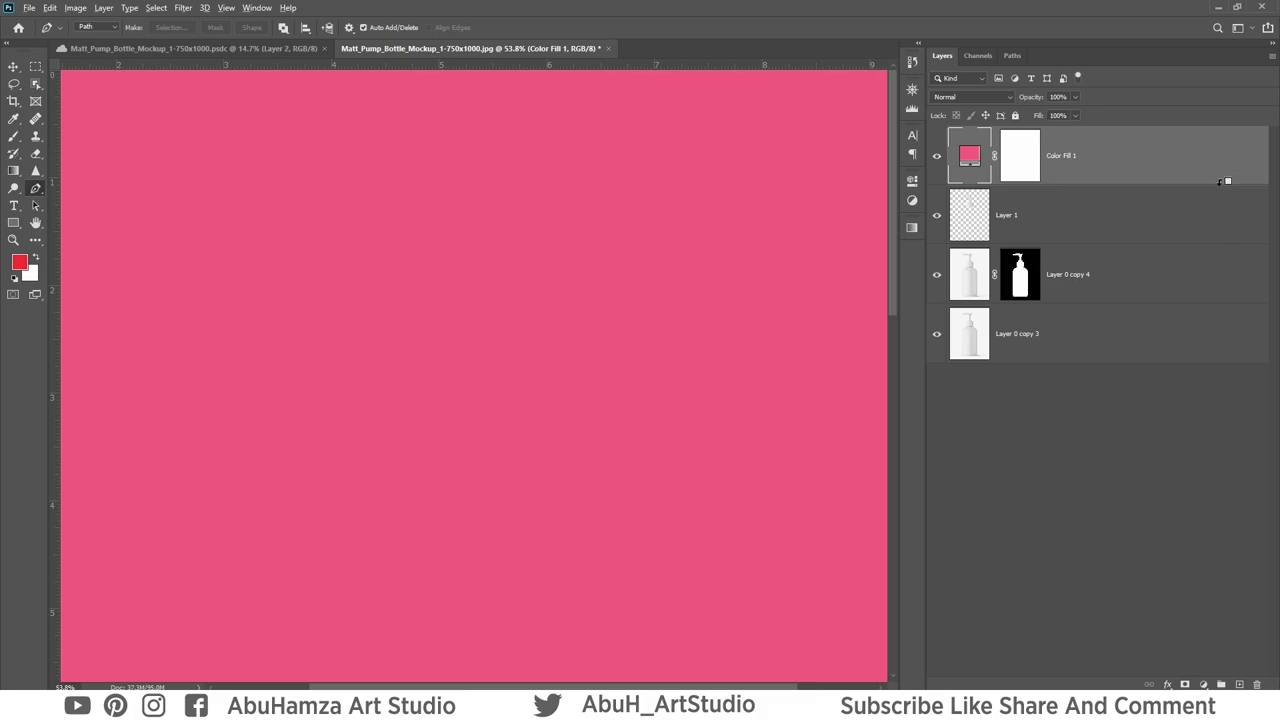
# Clip the pink fill to Layer 1 and set its blend mode to Linear Burn.
pyautogui.keyDown('alt'); pyautogui.click(1221, 181); pyautogui.keyUp('alt')
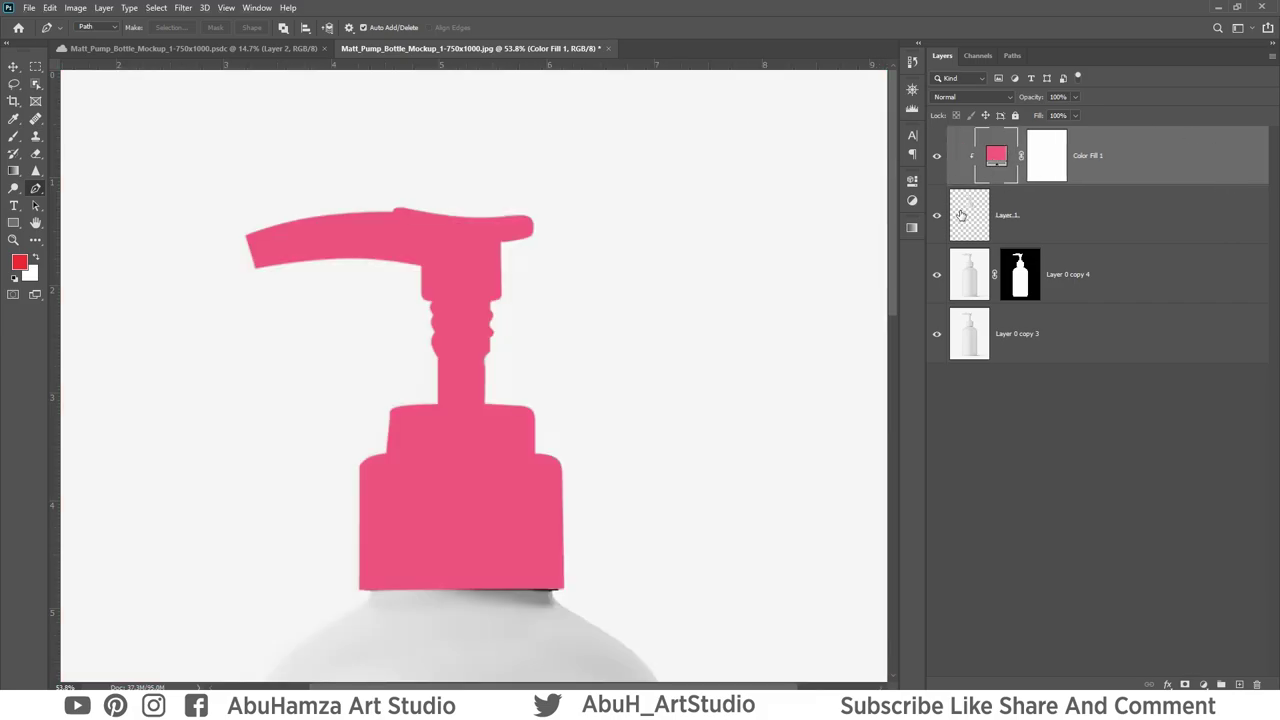
pyautogui.click(1007, 98)
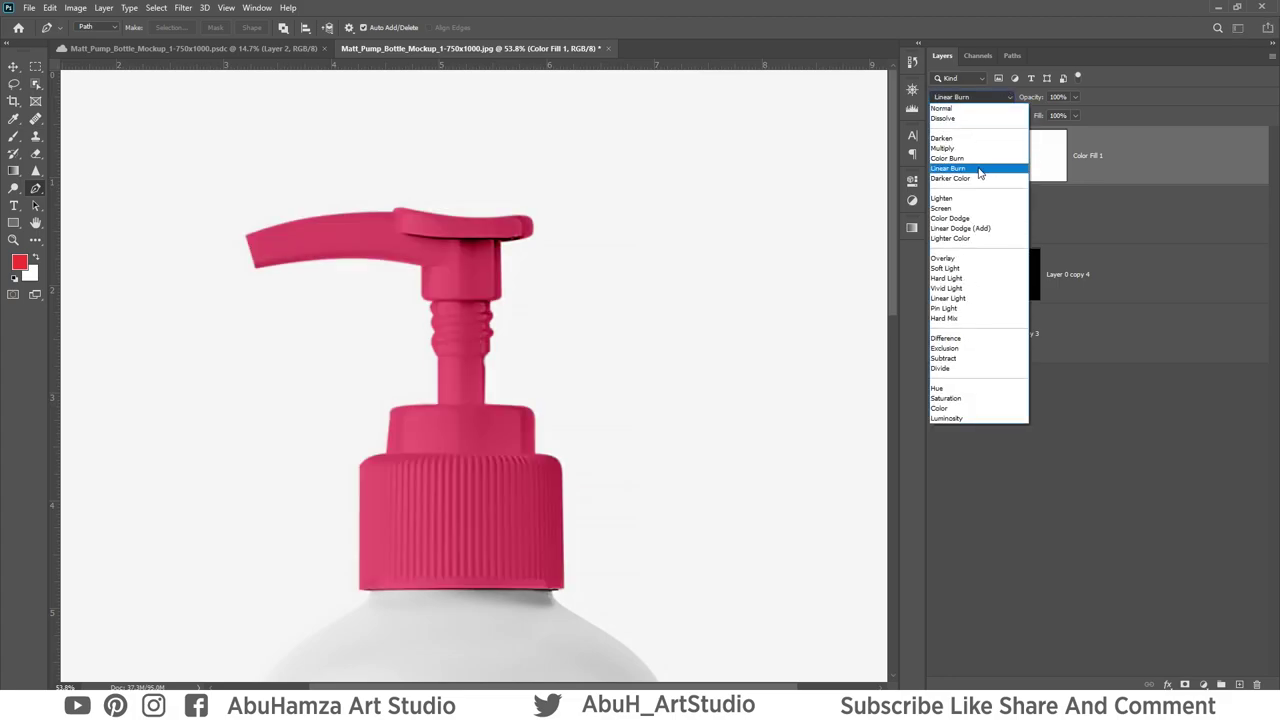
pyautogui.click(979, 170)
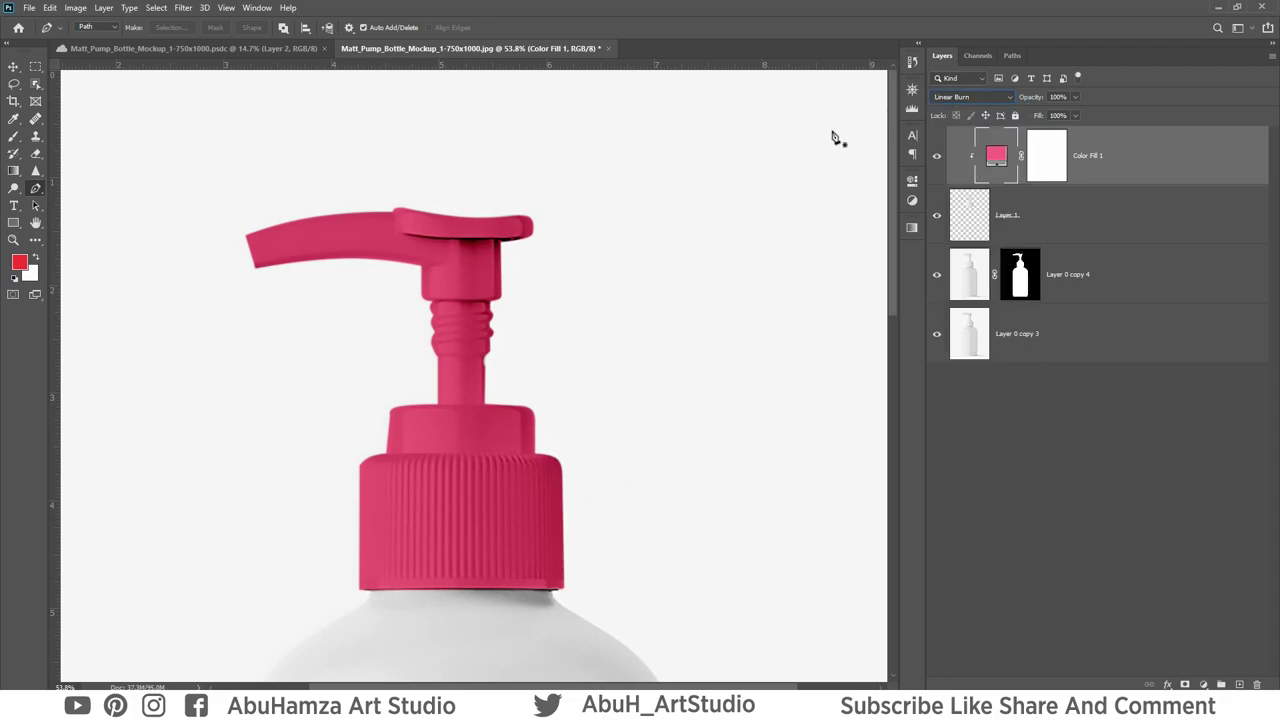
# Draw a stroke-free rectangle over the bottle's lower body above Layer 0 copy 4.
pyautogui.hotkey('ctrl', '0')
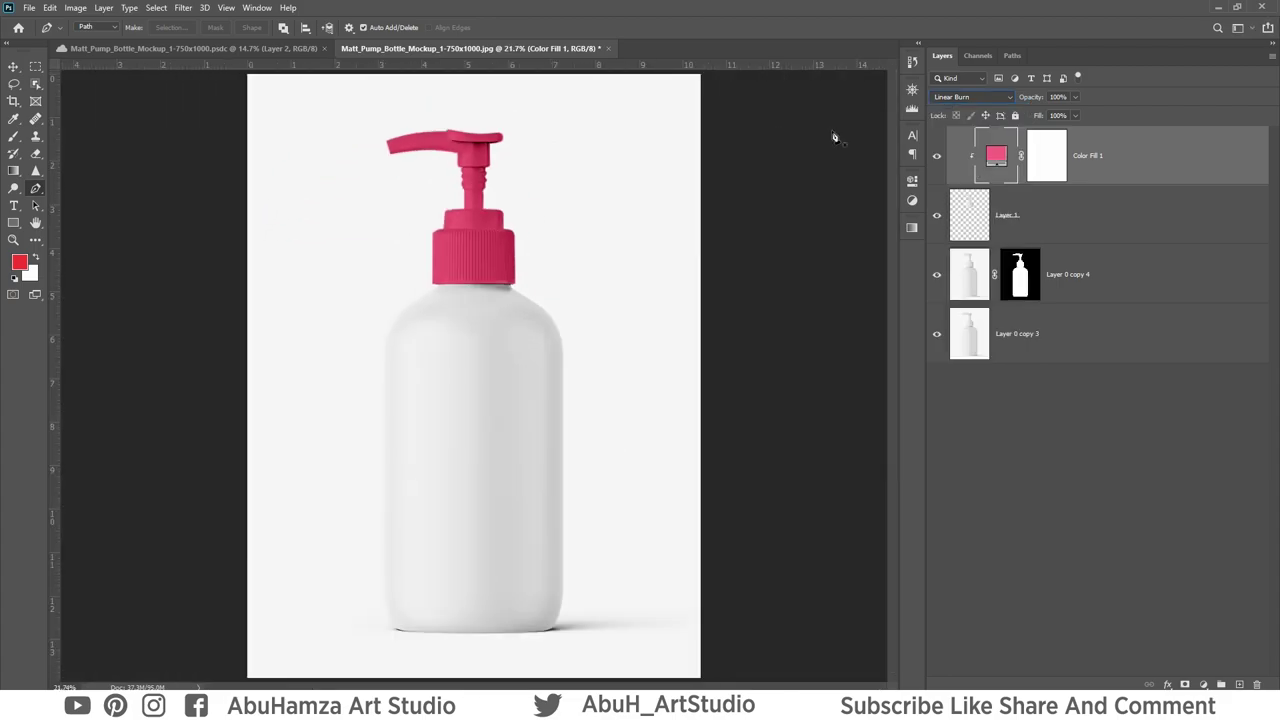
pyautogui.click(1208, 290)
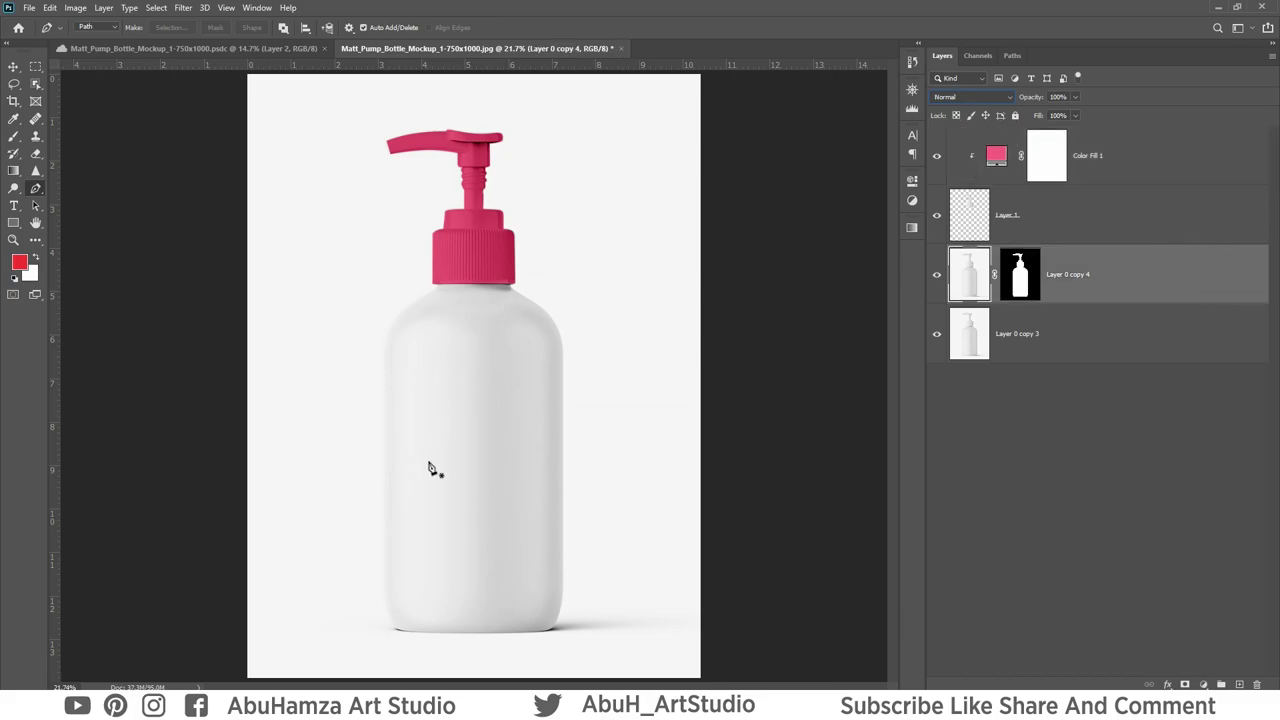
pyautogui.click(13, 222)
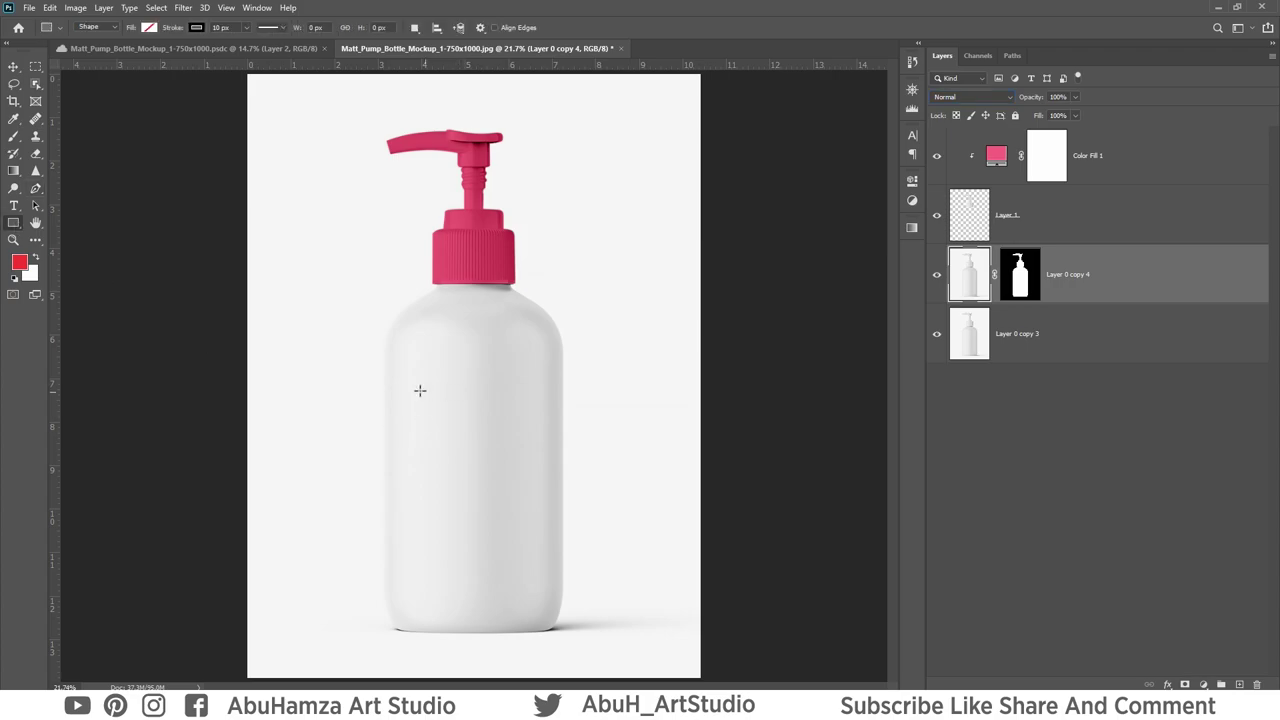
pyautogui.moveTo(376, 369); pyautogui.dragTo(574, 582)
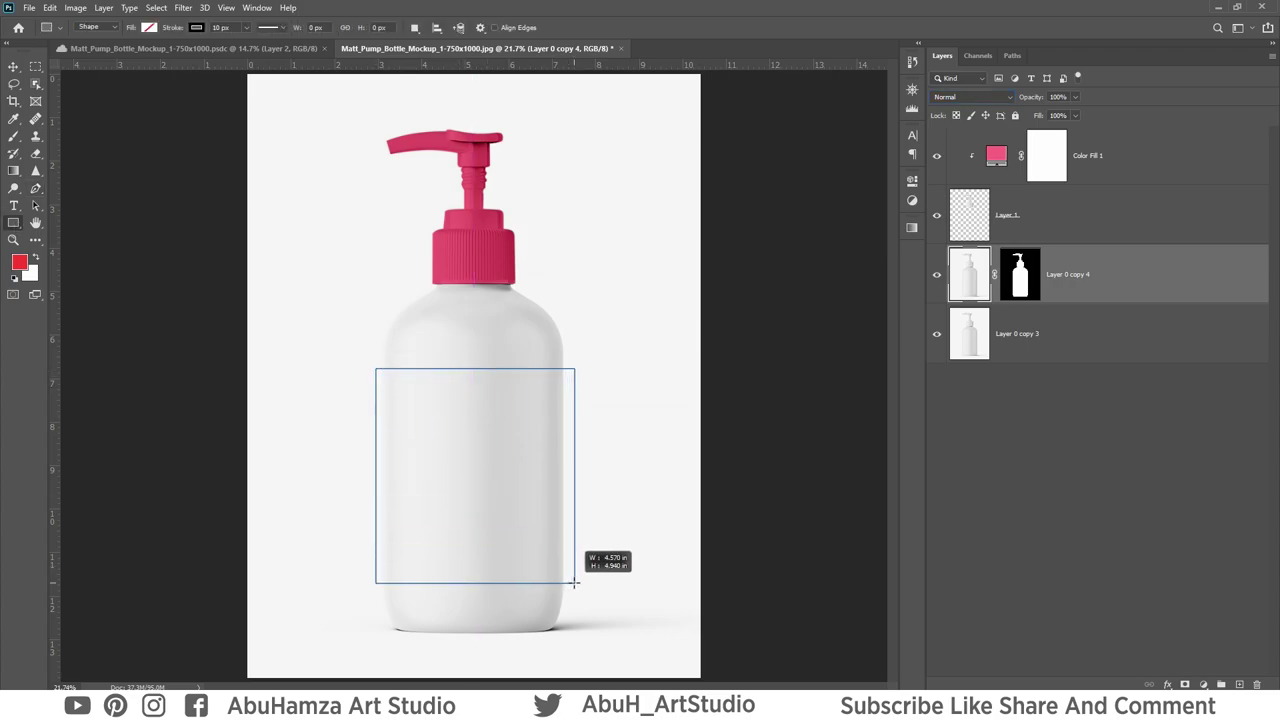
pyautogui.moveTo(574, 582); pyautogui.dragTo(574, 582)
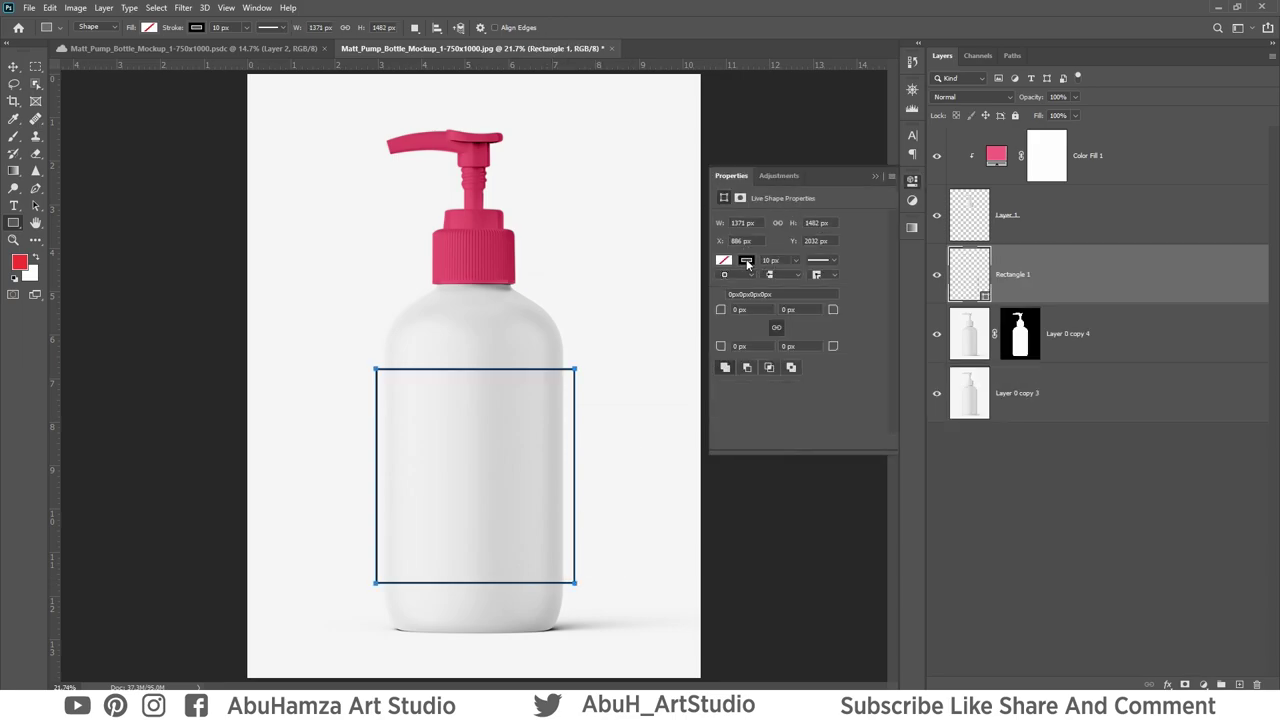
pyautogui.click(748, 263)
pyautogui.click(730, 285)
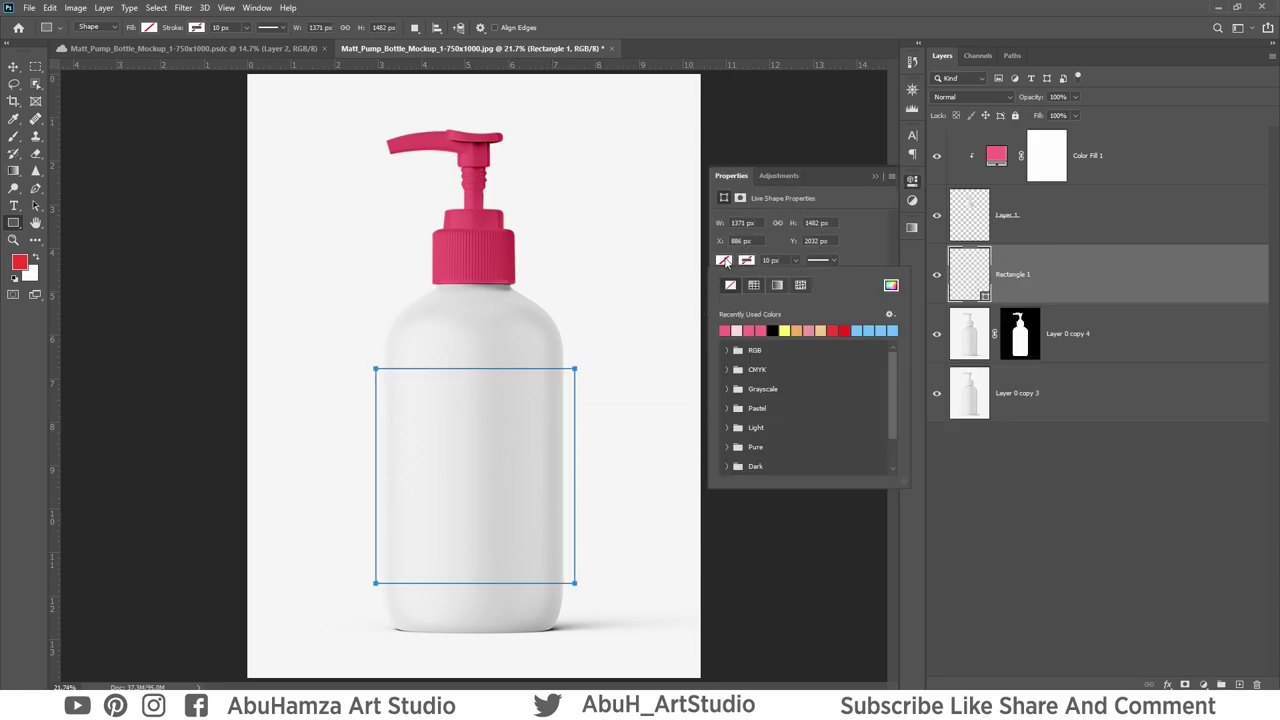
# Set Rectangle 1's fill to white and collapse the Properties panel.
pyautogui.click(724, 261)
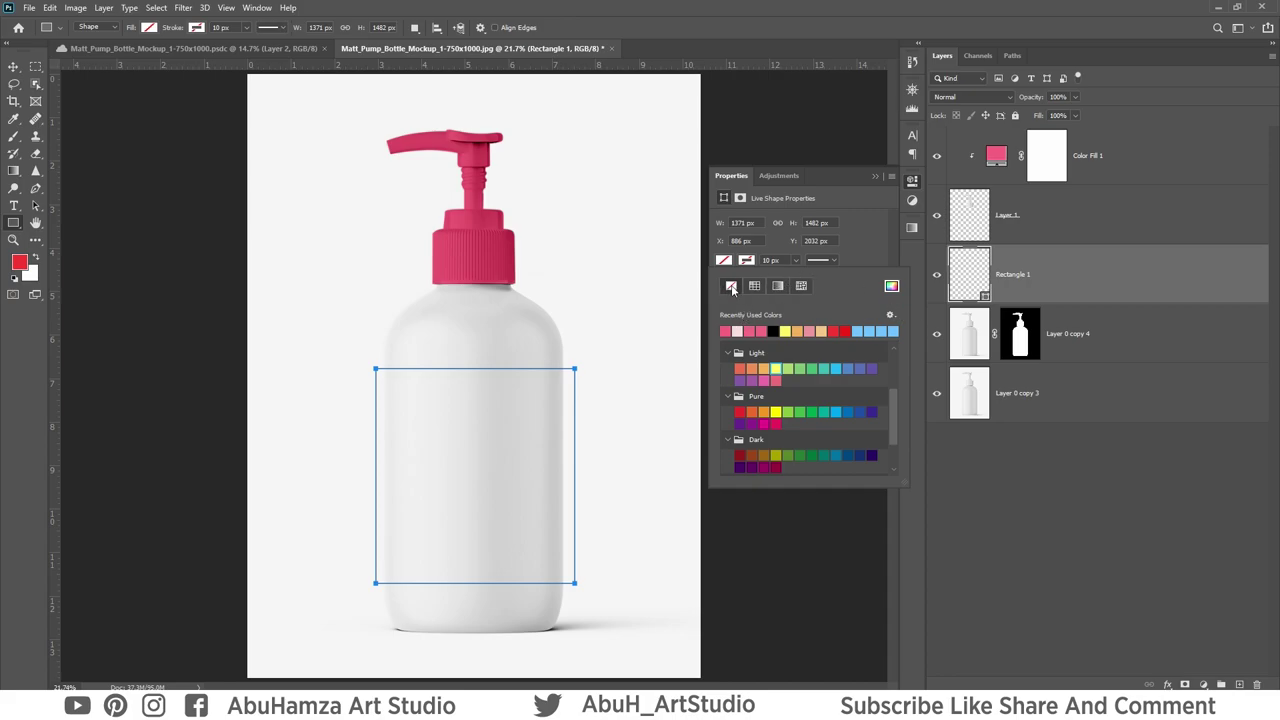
pyautogui.click(740, 330)
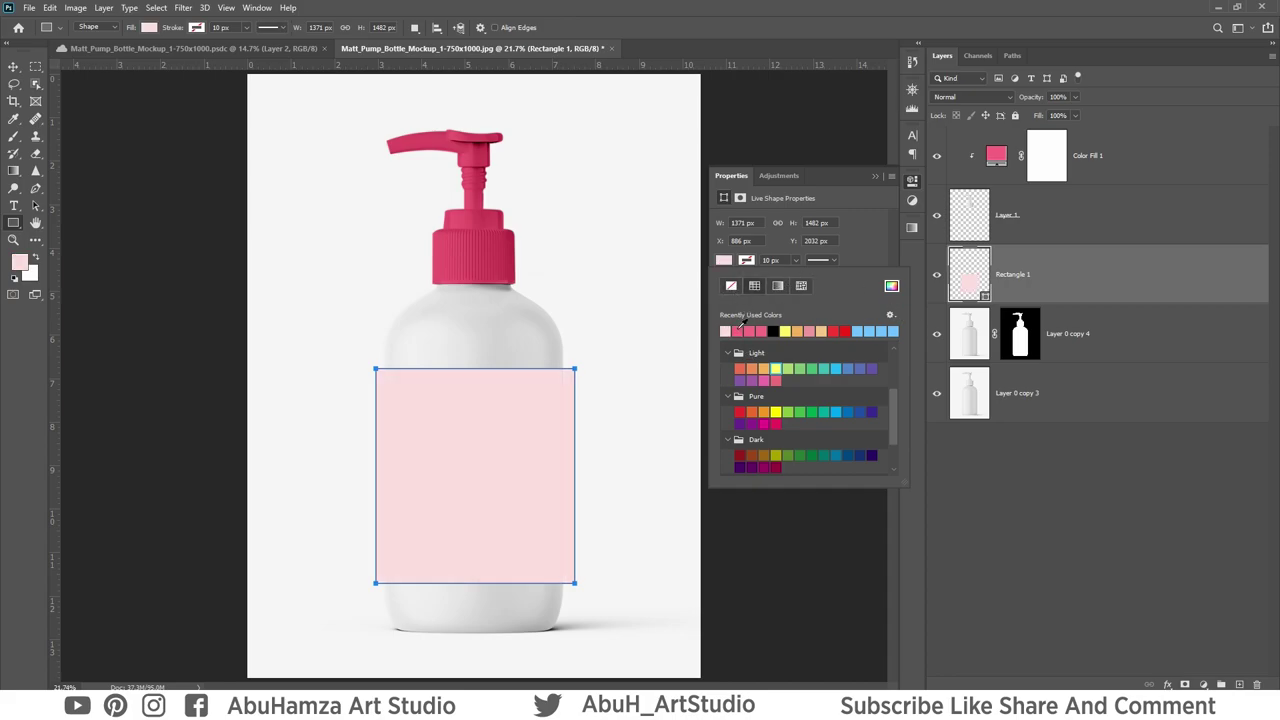
pyautogui.click(20, 263)
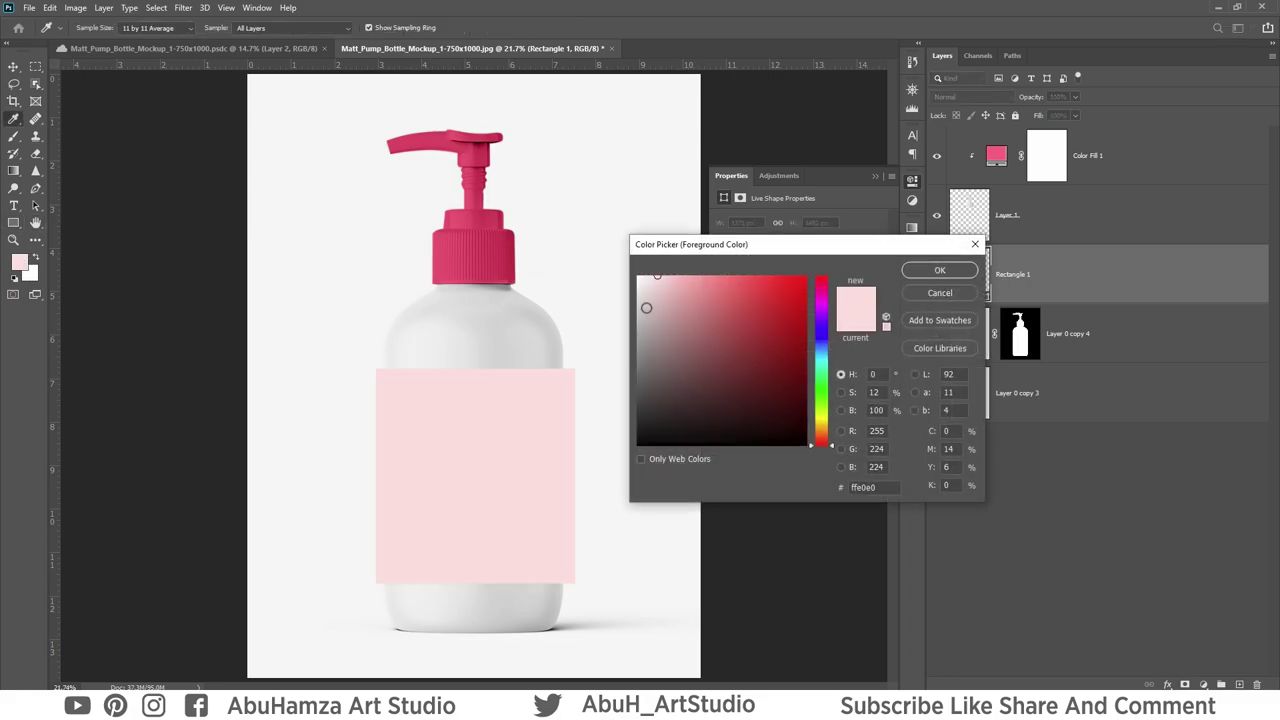
pyautogui.click(930, 272)
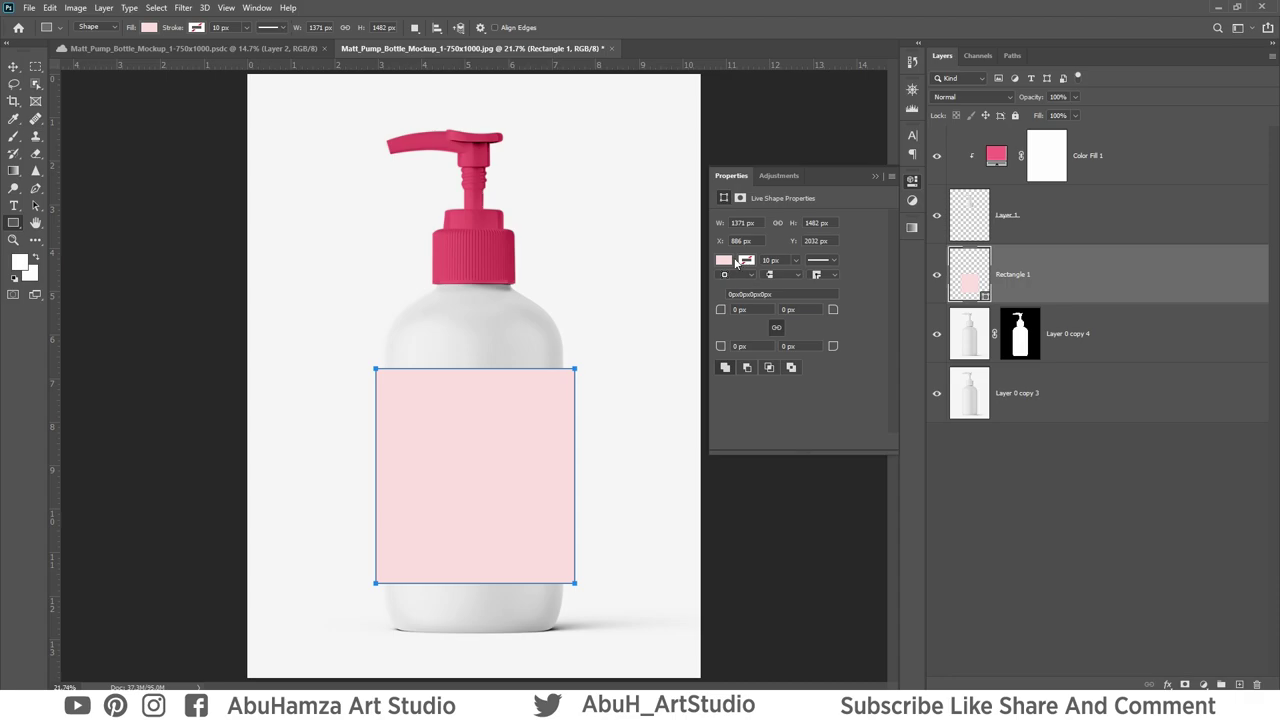
pyautogui.click(723, 262)
pyautogui.click(723, 262)
pyautogui.click(727, 331)
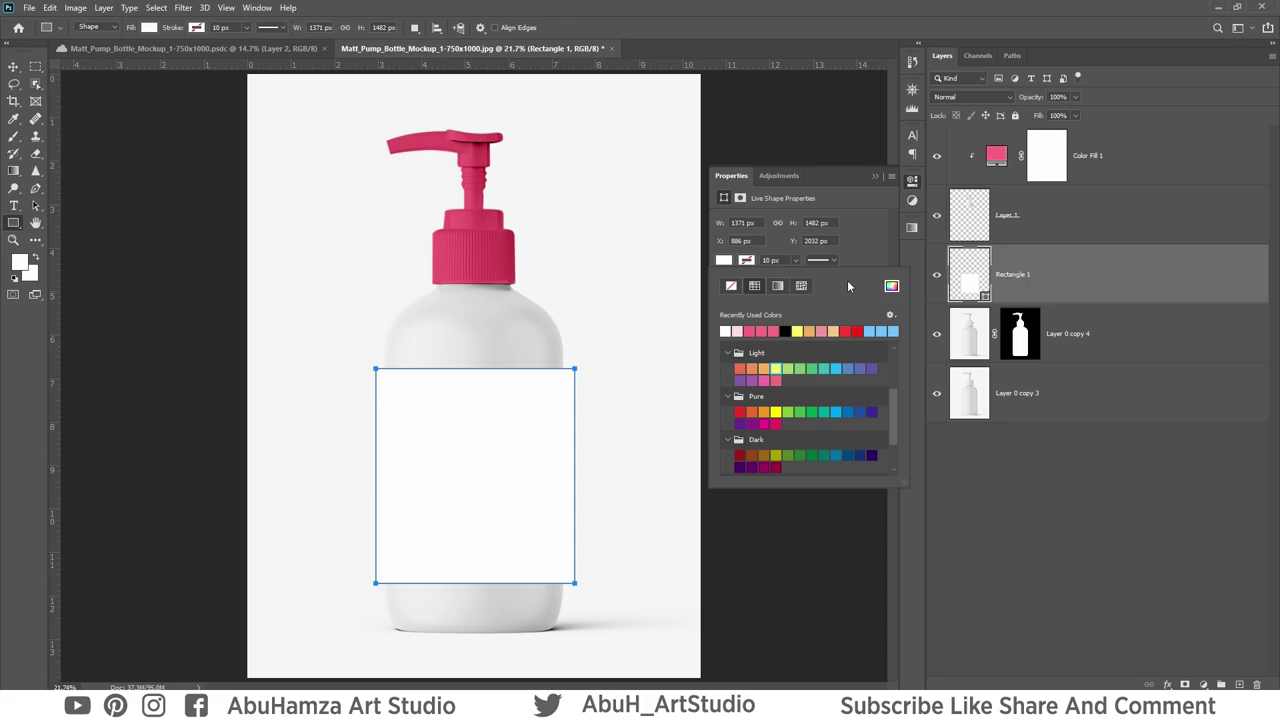
pyautogui.click(862, 237)
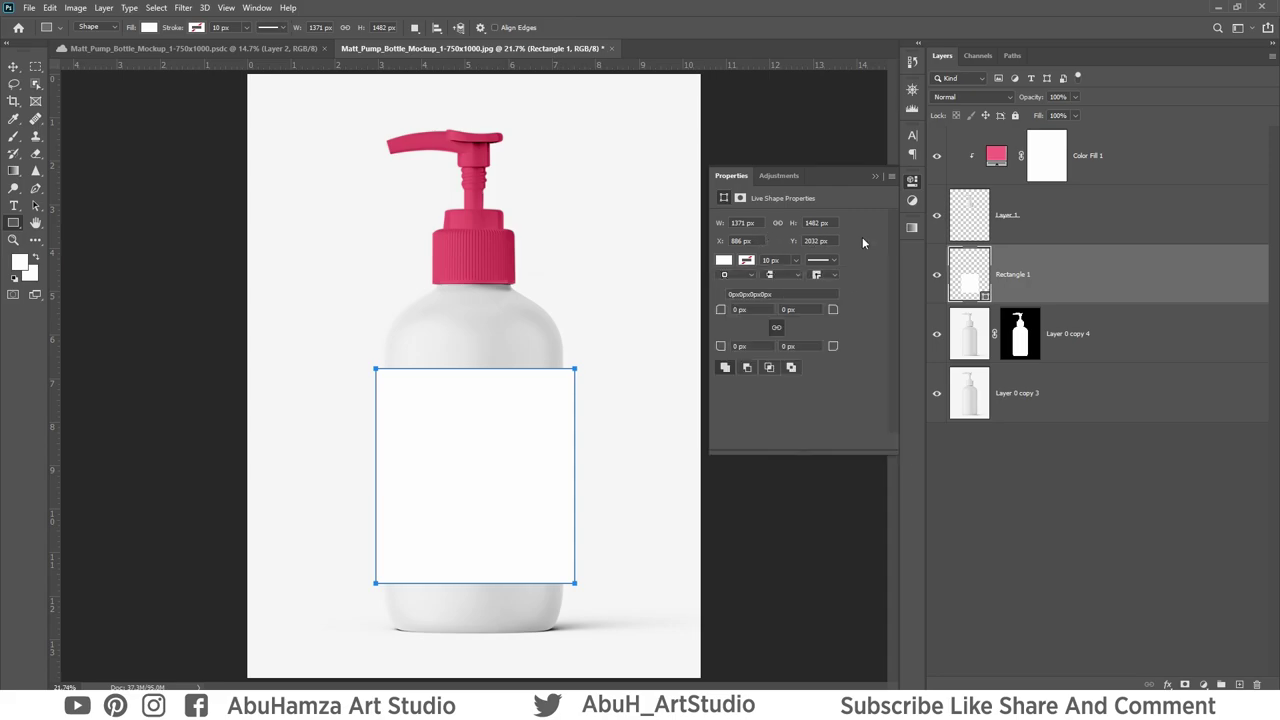
pyautogui.click(875, 176)
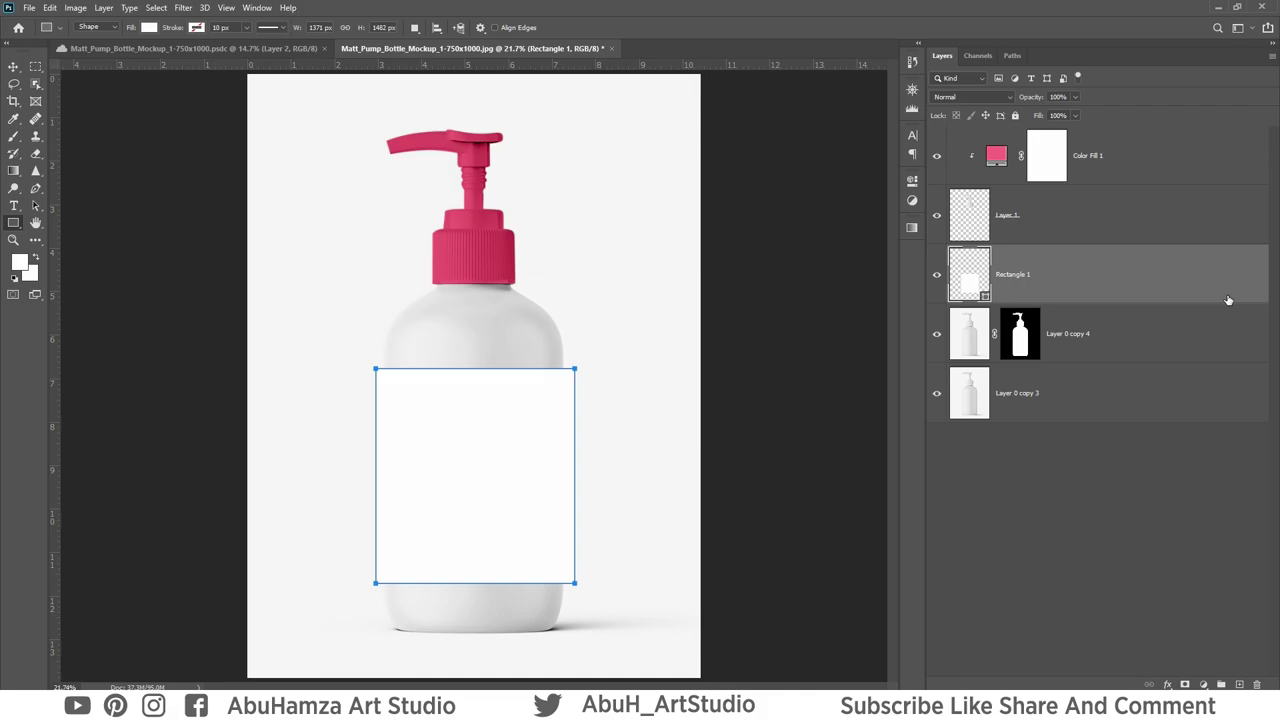
# Clip Rectangle 1 to the bottle layer below and select Layer 0 copy 4.
pyautogui.moveTo(1228, 300); pyautogui.dragTo(1228, 298)
pyautogui.keyDown('alt'); pyautogui.click(1228, 298); pyautogui.keyUp('alt')
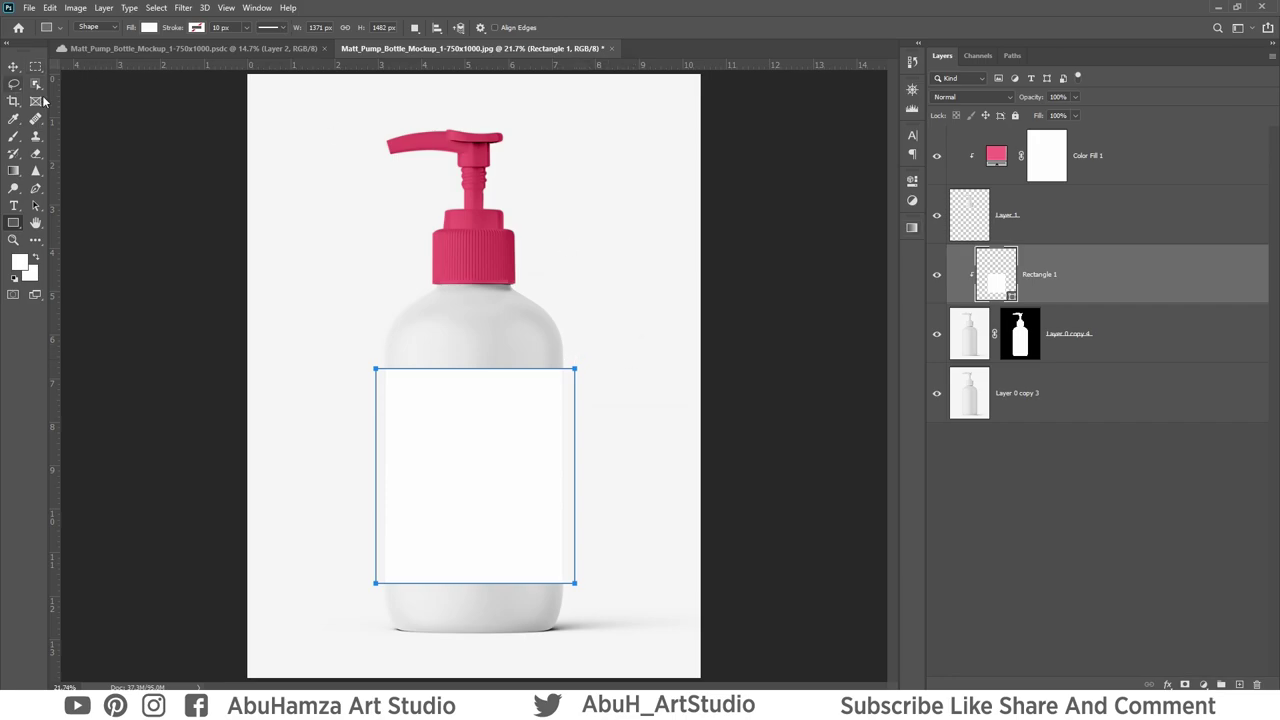
pyautogui.press('v')
pyautogui.click(632, 246)
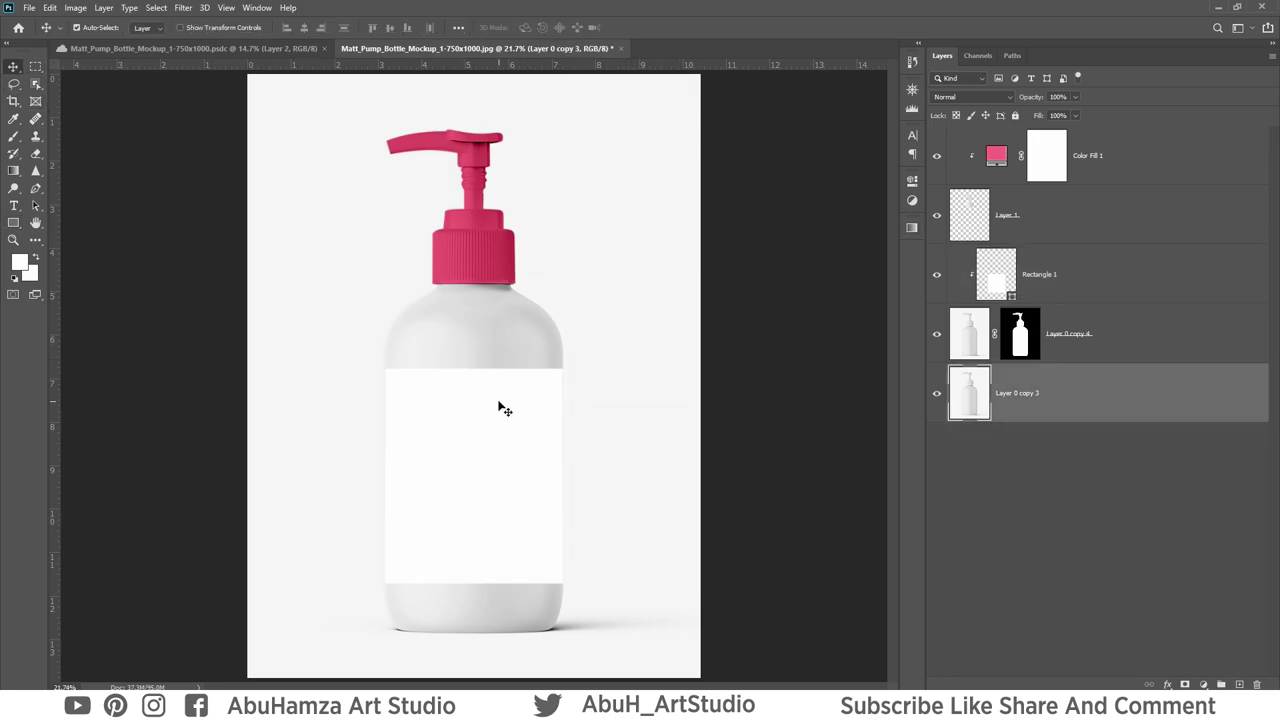
pyautogui.click(1210, 299)
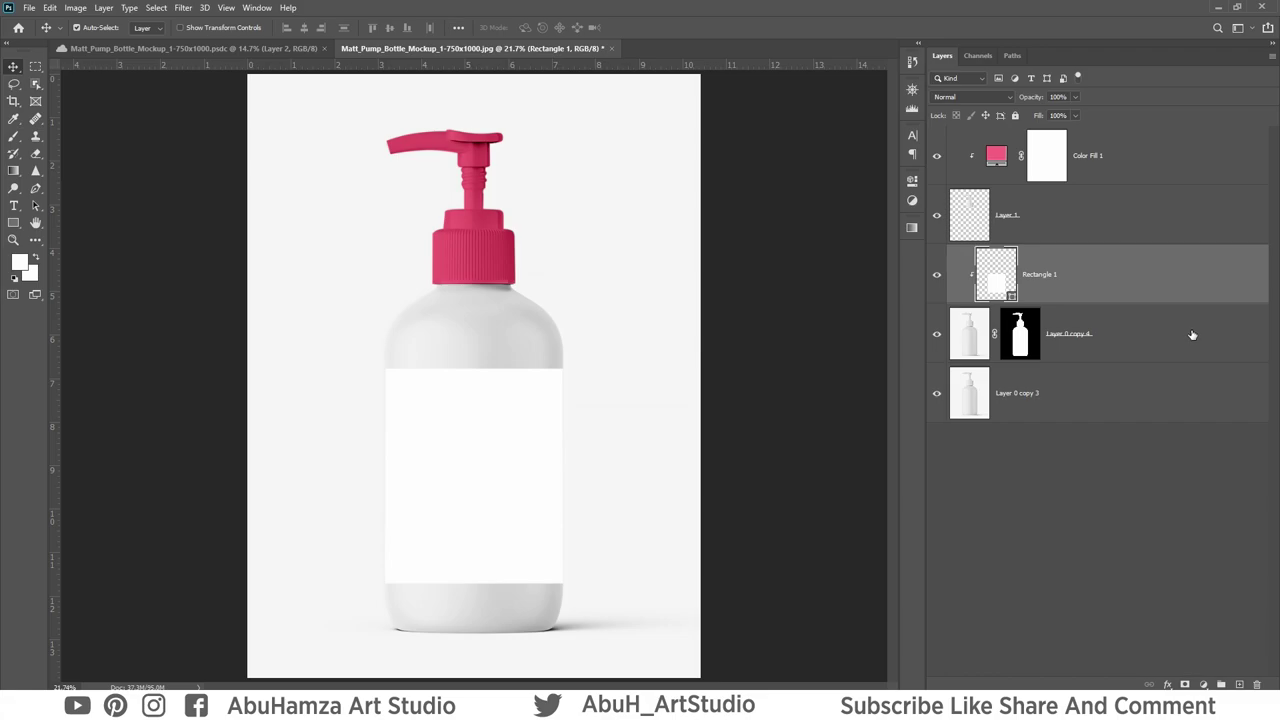
pyautogui.click(1192, 335)
# Merge Layer 0 copy 4 into a new Layer 2 and move it above Rectangle 1.
pyautogui.hotkey('ctrl', 'j')
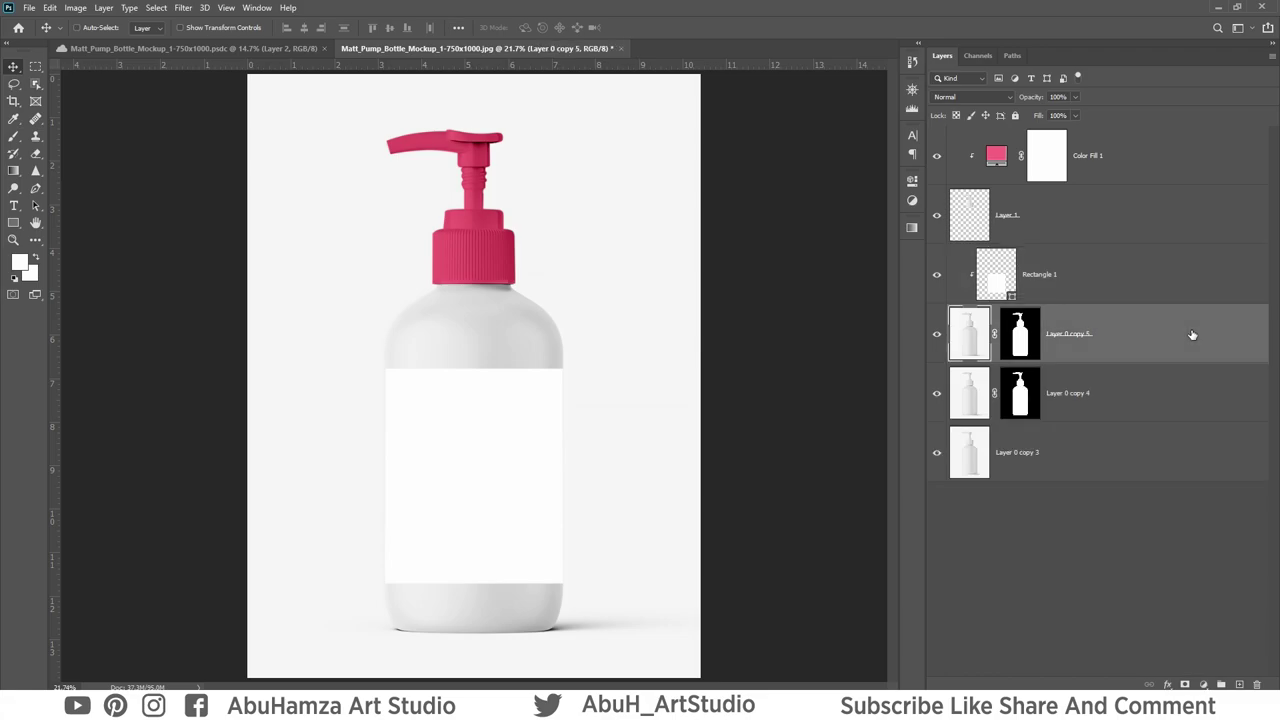
pyautogui.click(1183, 390)
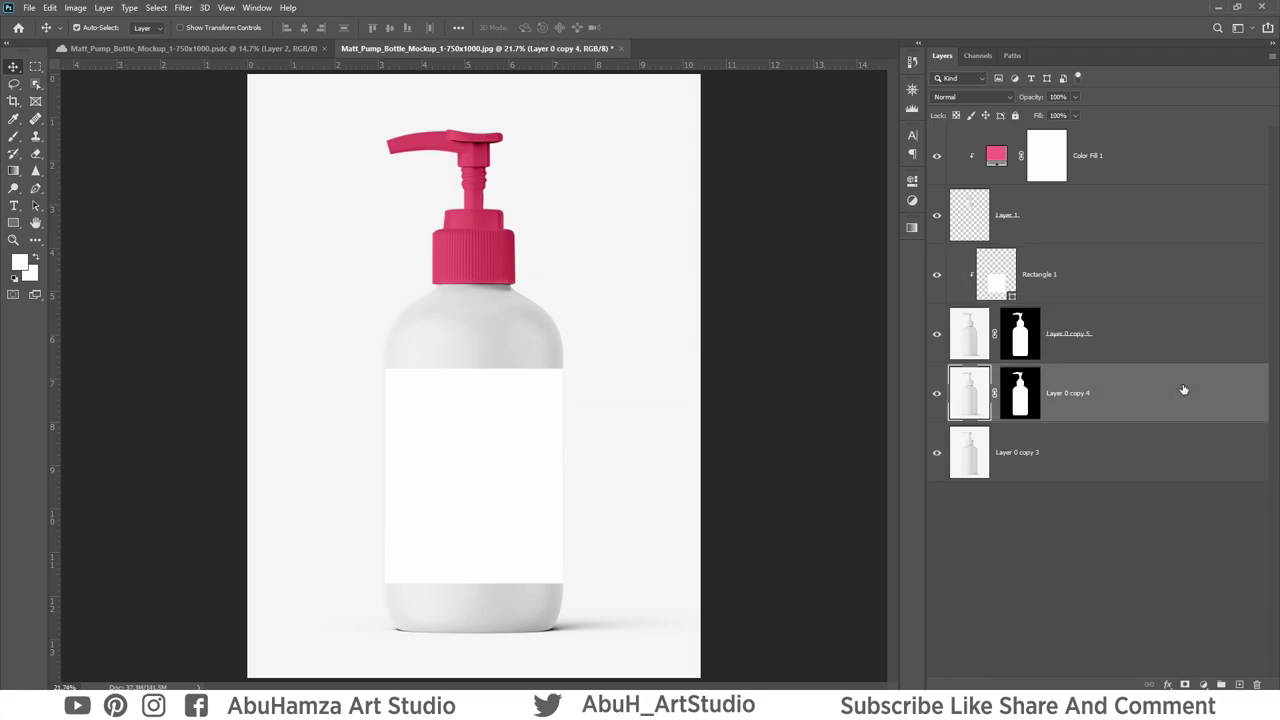
pyautogui.click(1239, 684)
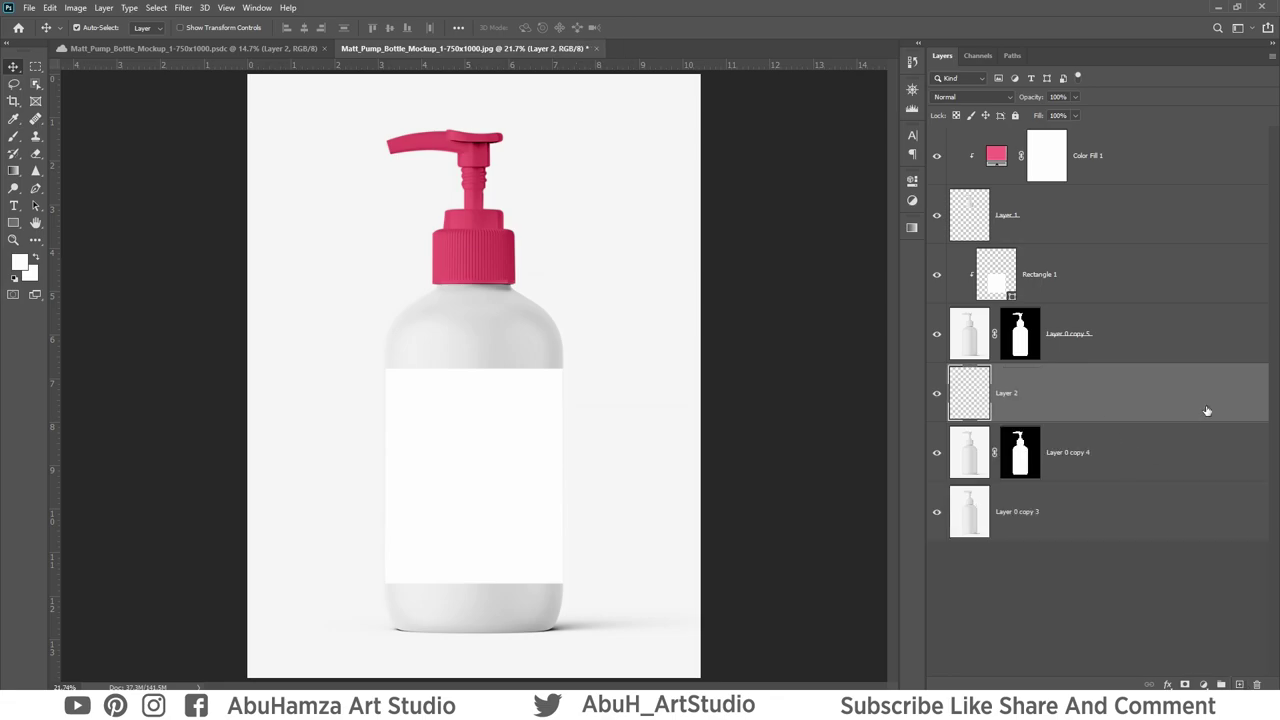
pyautogui.keyDown('shift'); pyautogui.click(1203, 459); pyautogui.keyUp('shift')
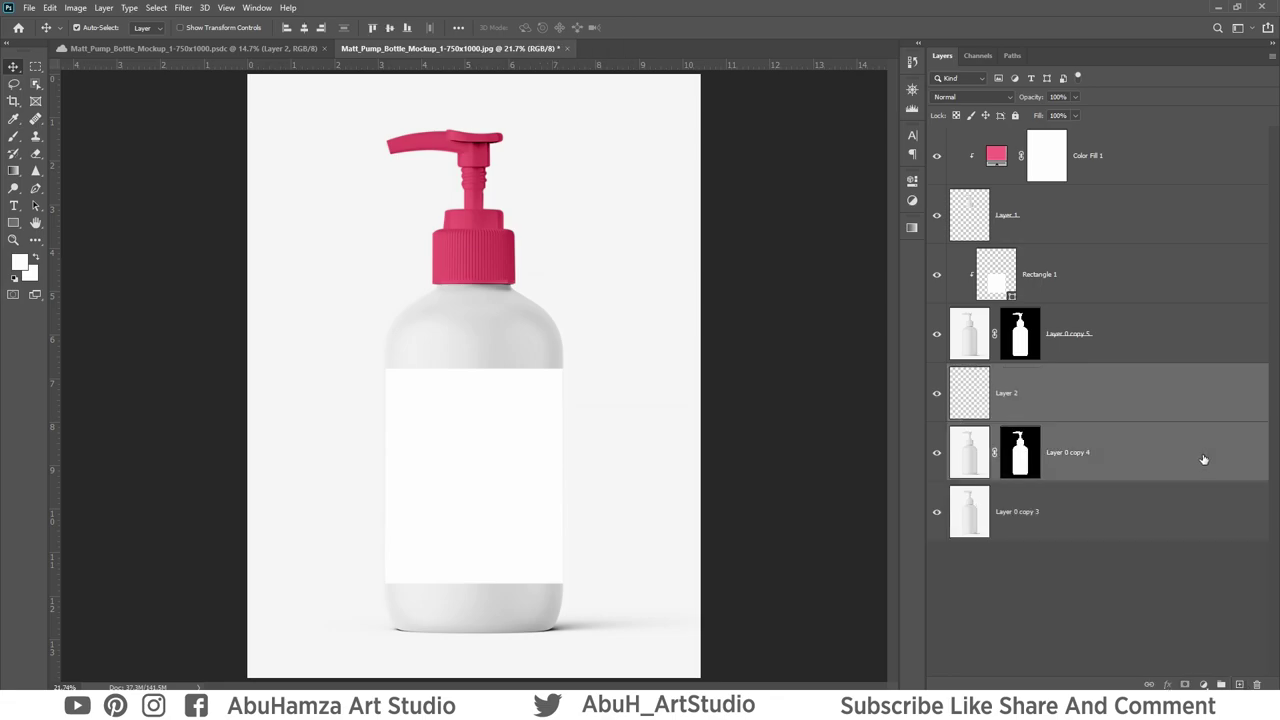
pyautogui.hotkey('ctrl', 'e')
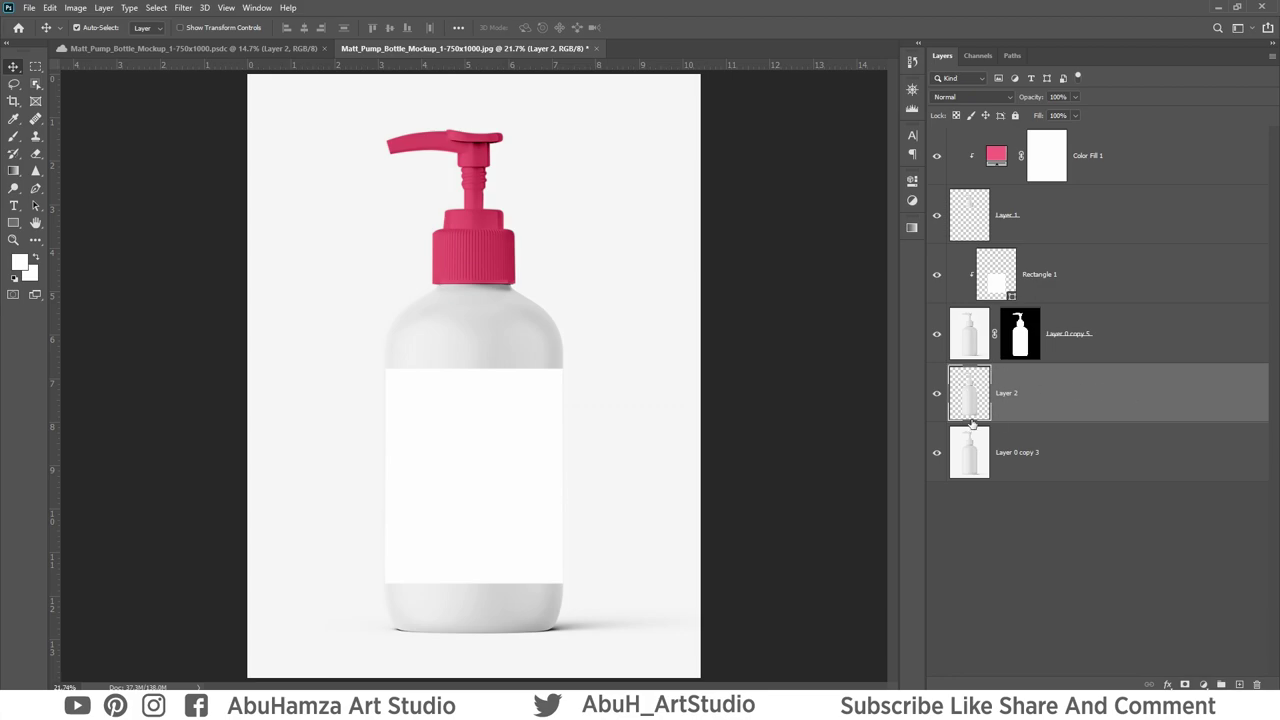
pyautogui.moveTo(1201, 392); pyautogui.dragTo(1180, 236)
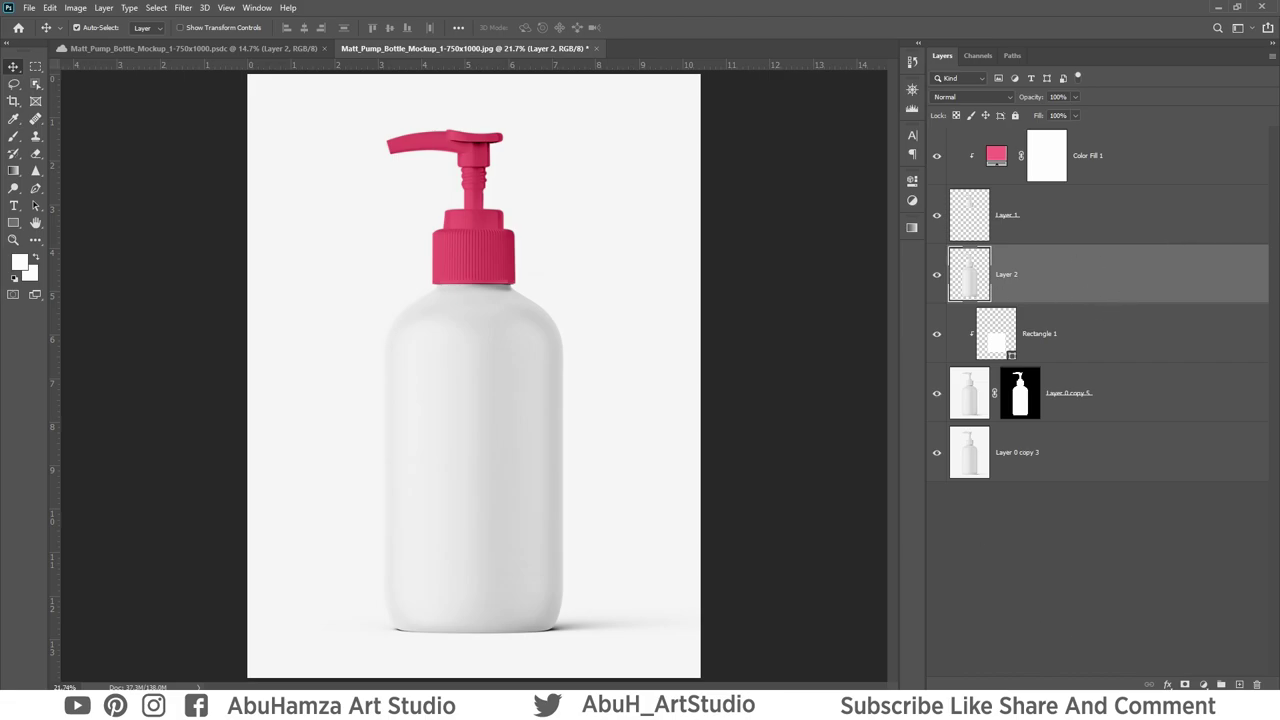
# Add a Curves adjustment with black and white points pulled inward, clipped to Layer 2.
pyautogui.click(1203, 684)
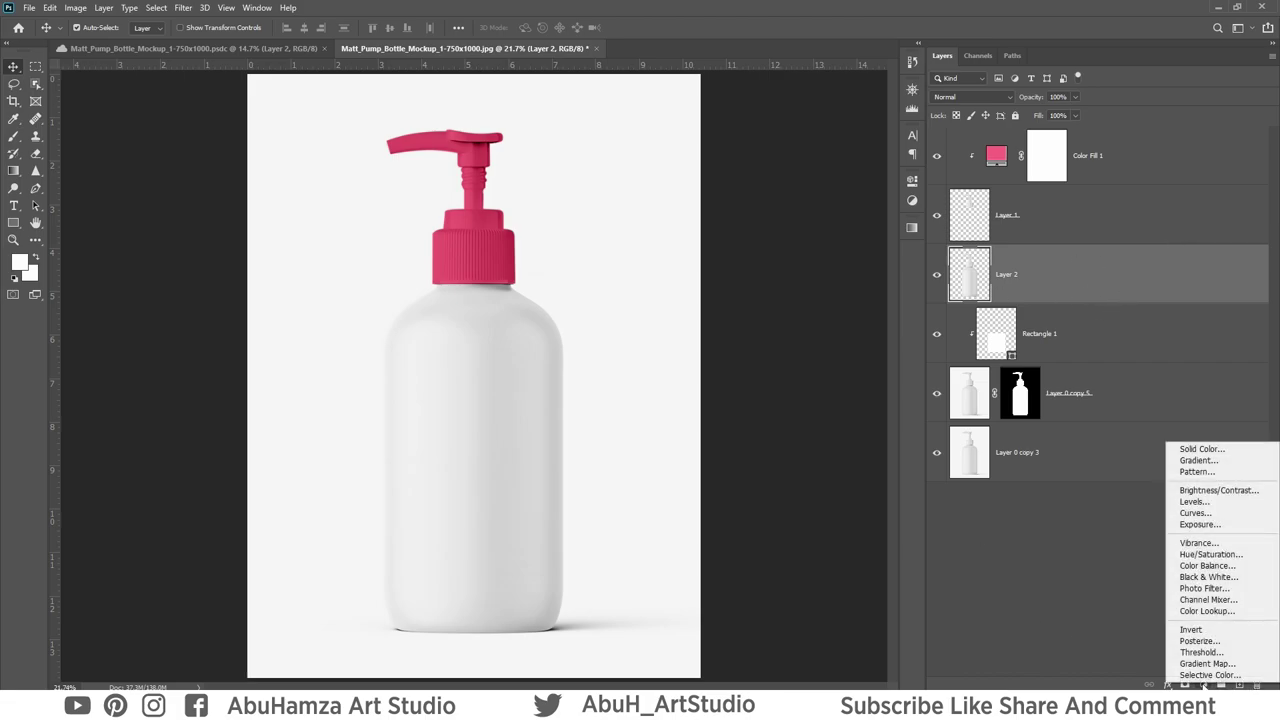
pyautogui.click(1226, 515)
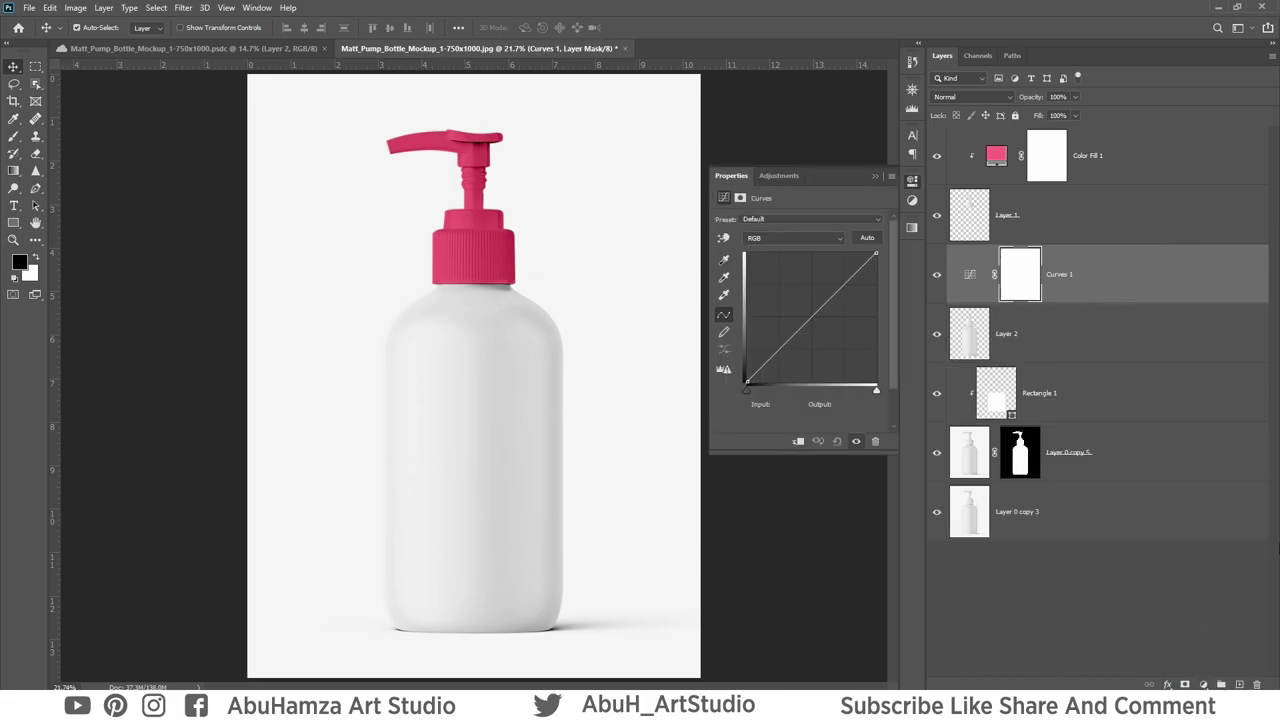
pyautogui.moveTo(747, 388); pyautogui.dragTo(785, 392)
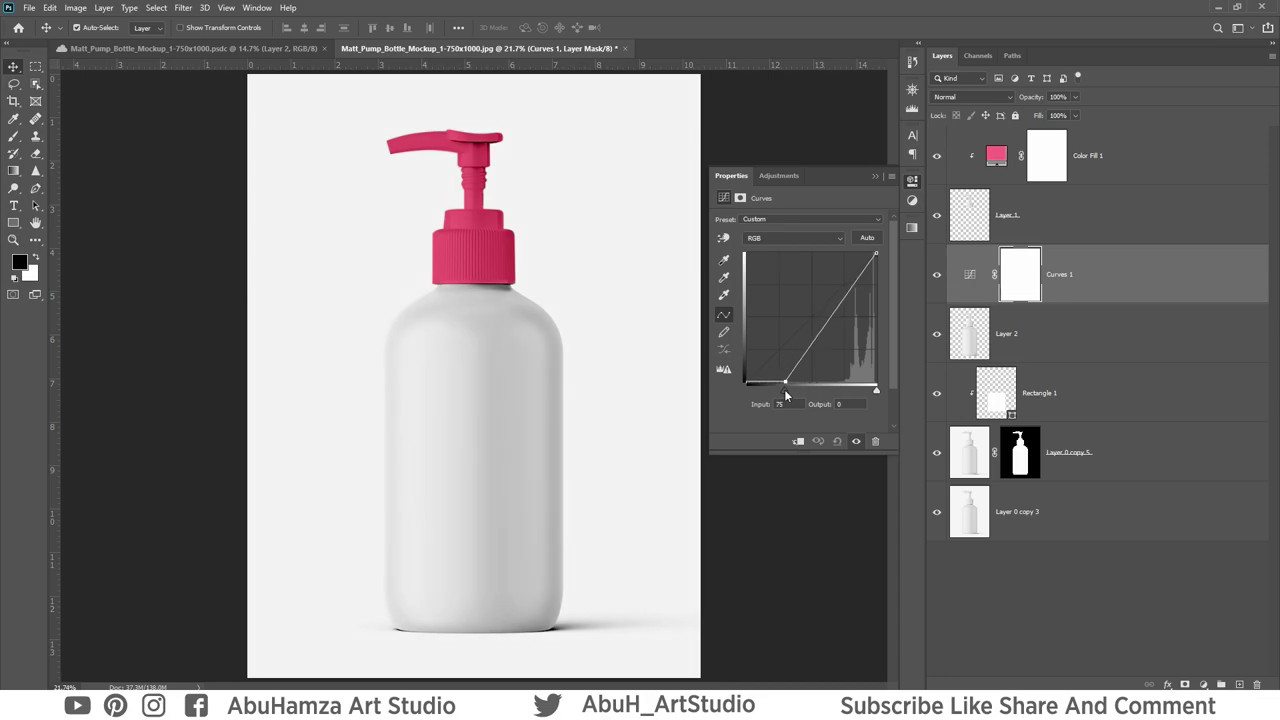
pyautogui.moveTo(876, 395); pyautogui.dragTo(862, 394)
pyautogui.click(876, 177)
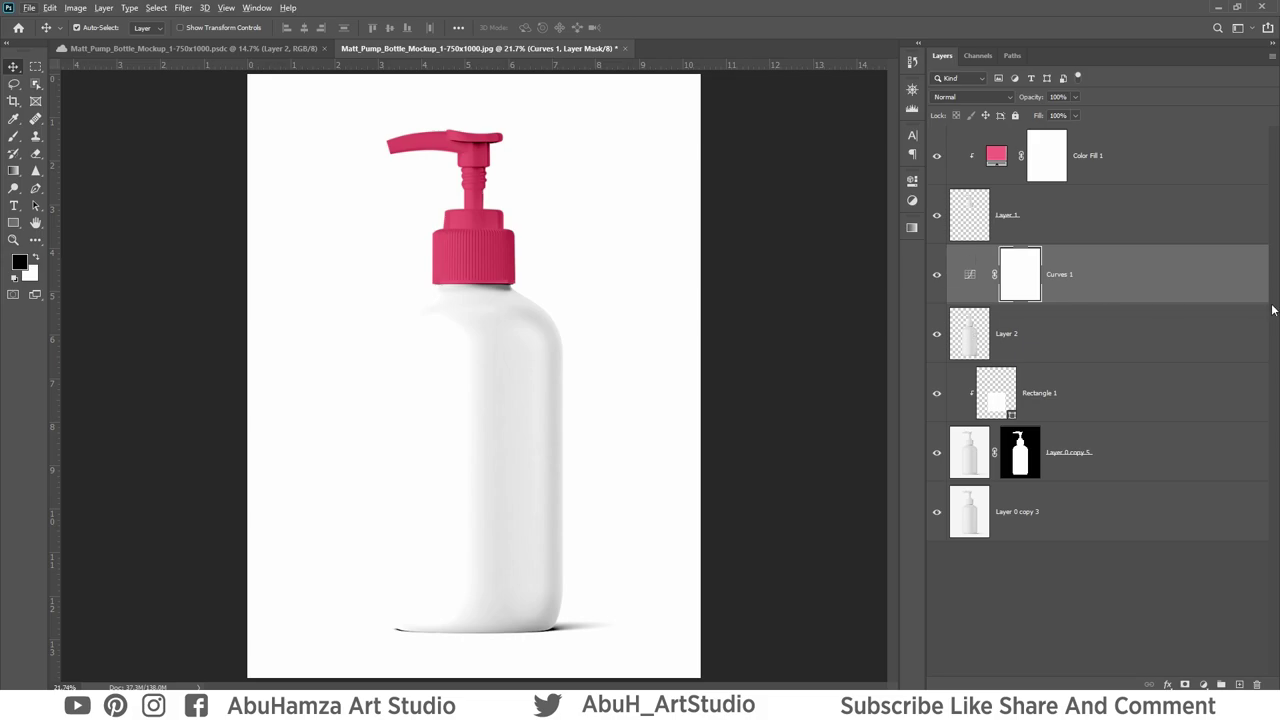
pyautogui.keyDown('alt'); pyautogui.click(1237, 299); pyautogui.keyUp('alt')
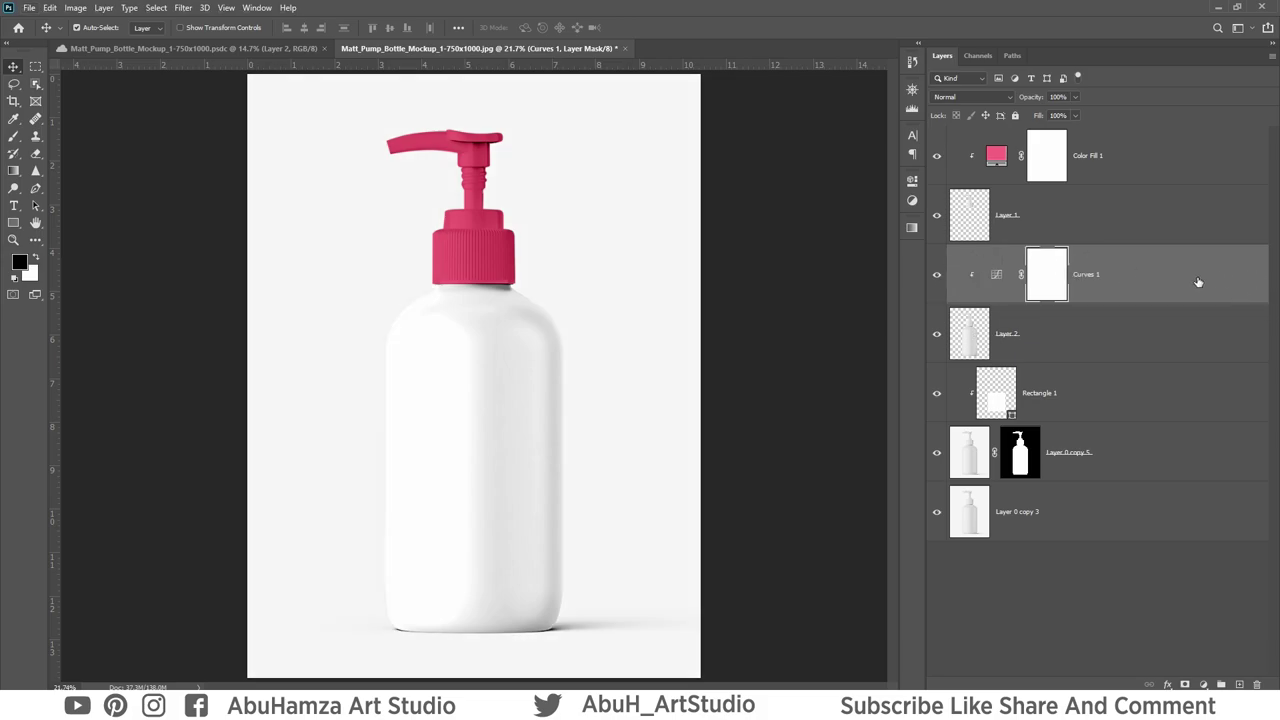
pyautogui.keyDown('shift'); pyautogui.click(1198, 340); pyautogui.keyUp('shift')
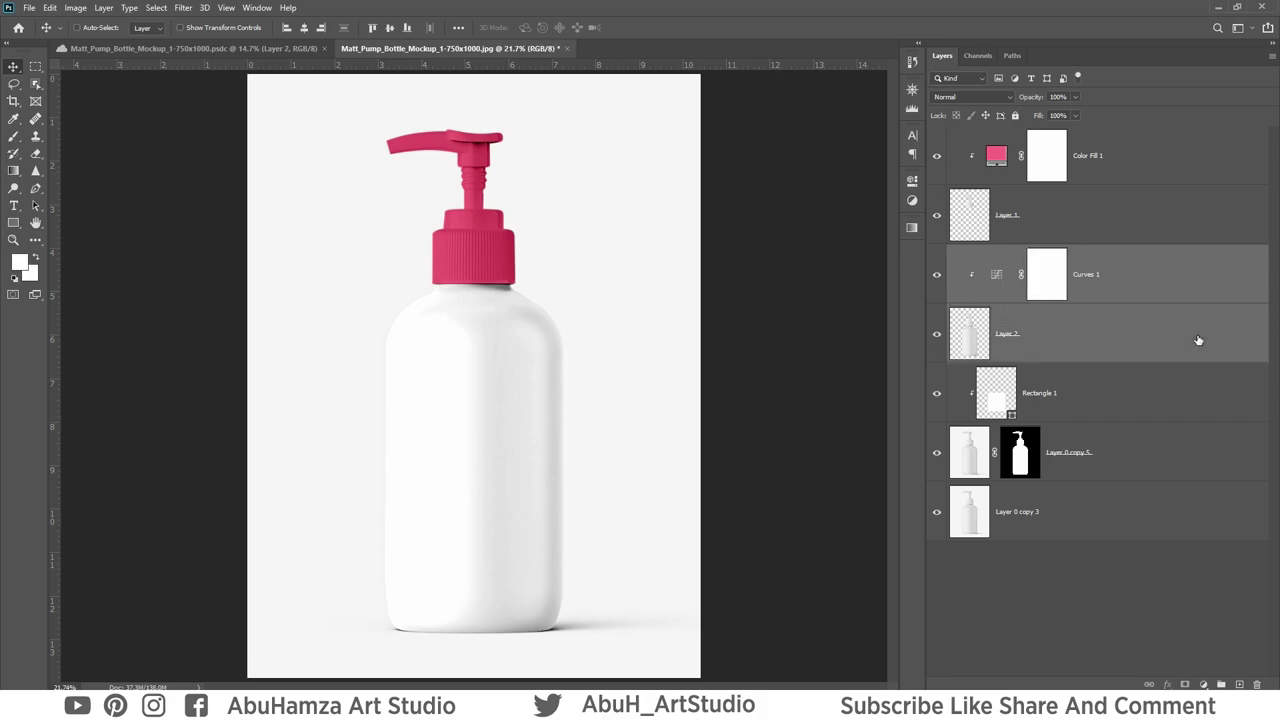
# Group Curves 1 and Layer 2 into Group 1 and rename Rectangle 1 to 'label'.
pyautogui.hotkey('ctrl', 'g')
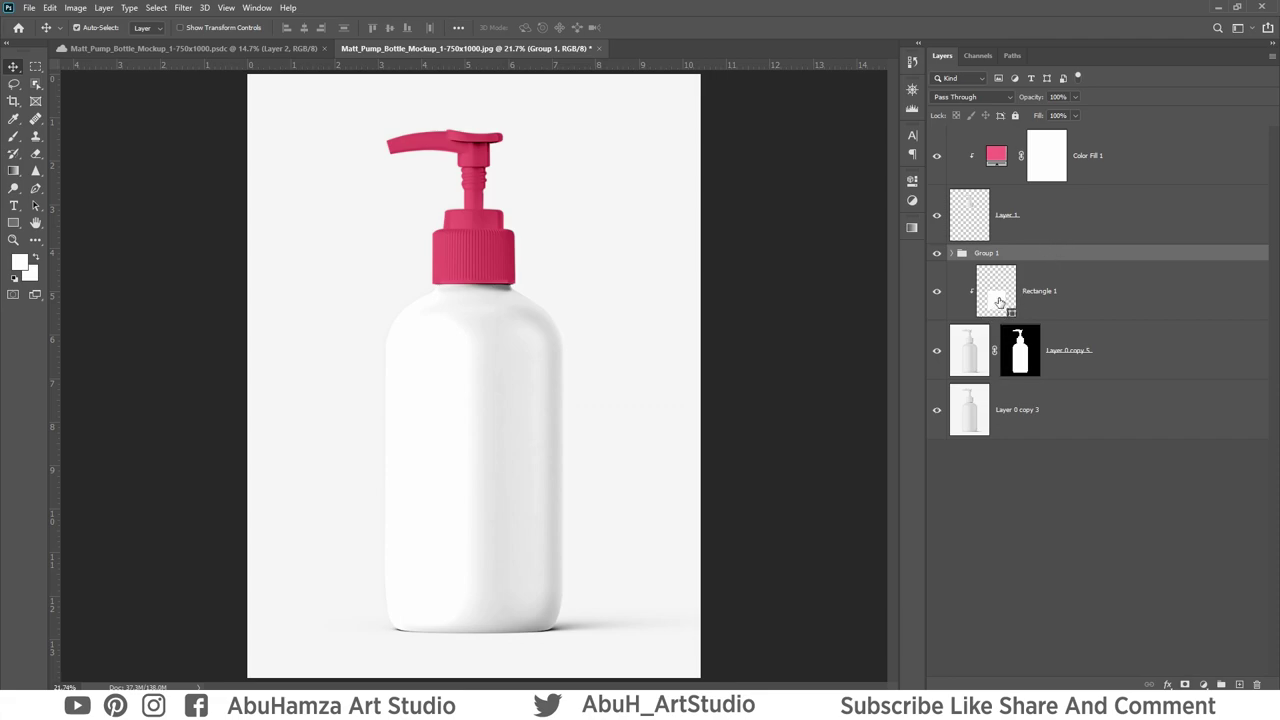
pyautogui.doubleClick(1045, 290)
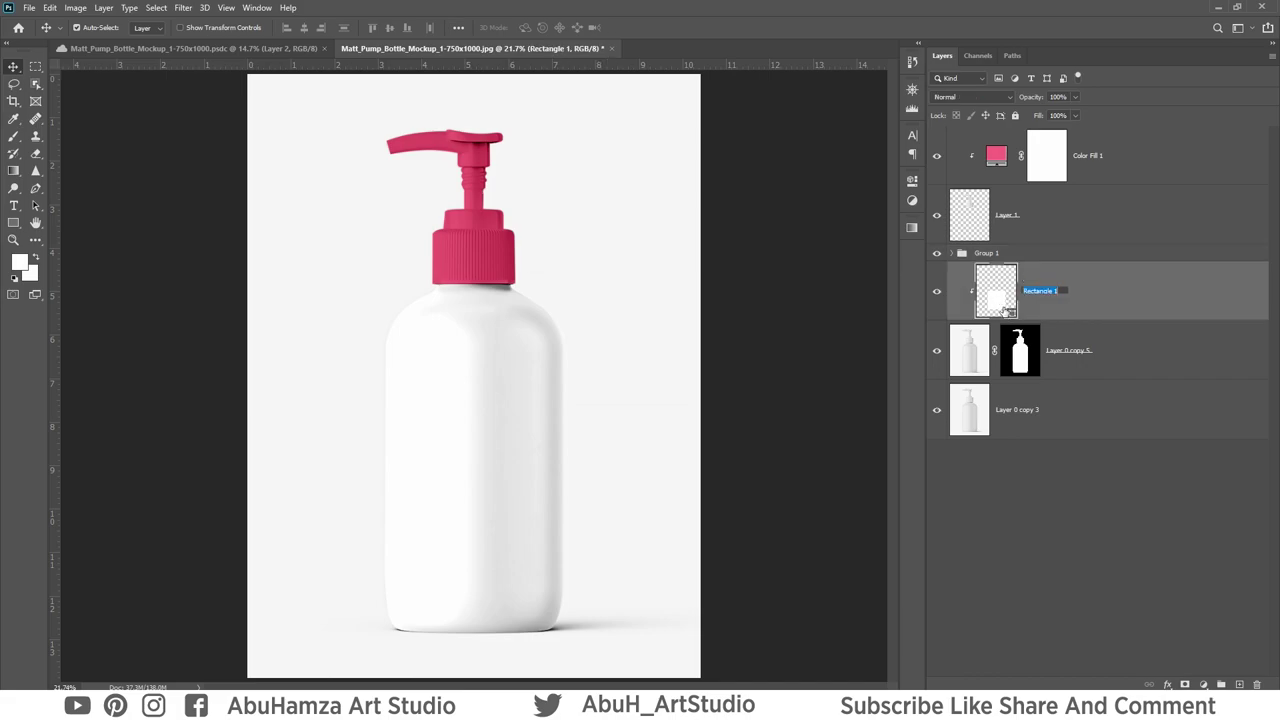
pyautogui.write('Y')
pyautogui.press('Return')
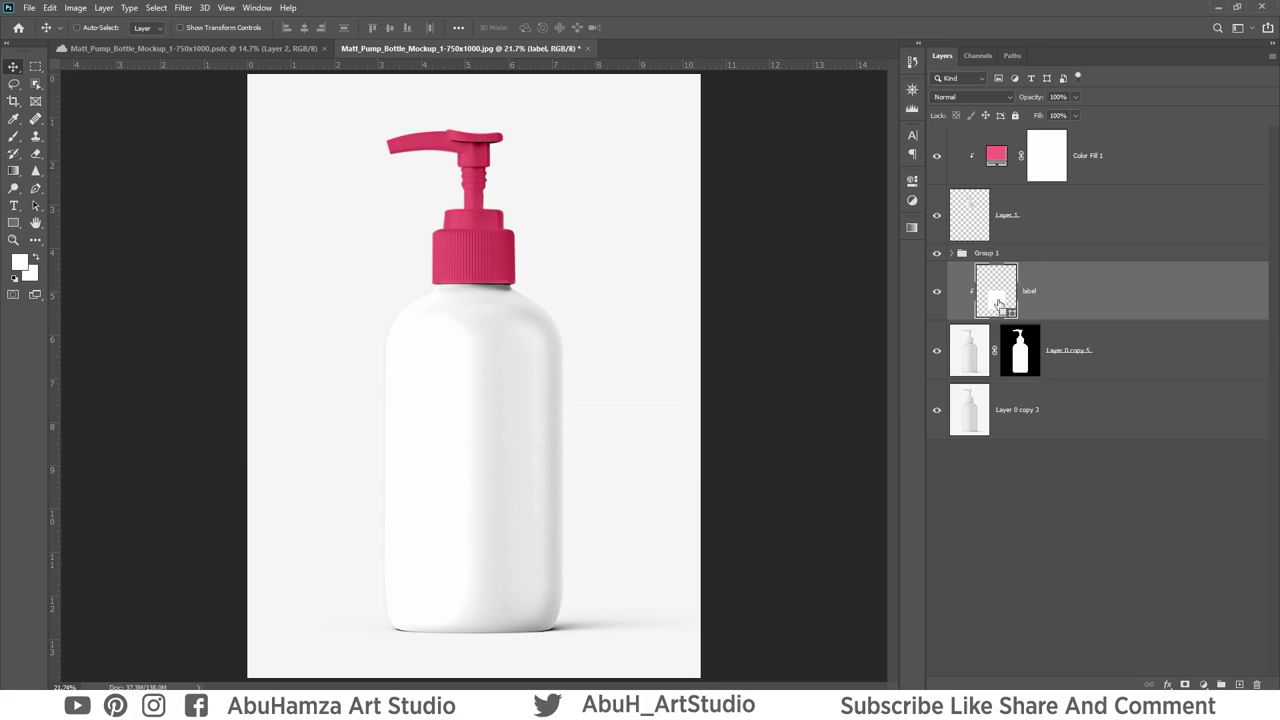
# Mask Group 1 to the label rectangle's shape.
pyautogui.keyDown('ctrl'); pyautogui.click(996, 305); pyautogui.keyUp('ctrl')
pyautogui.click(1048, 252)
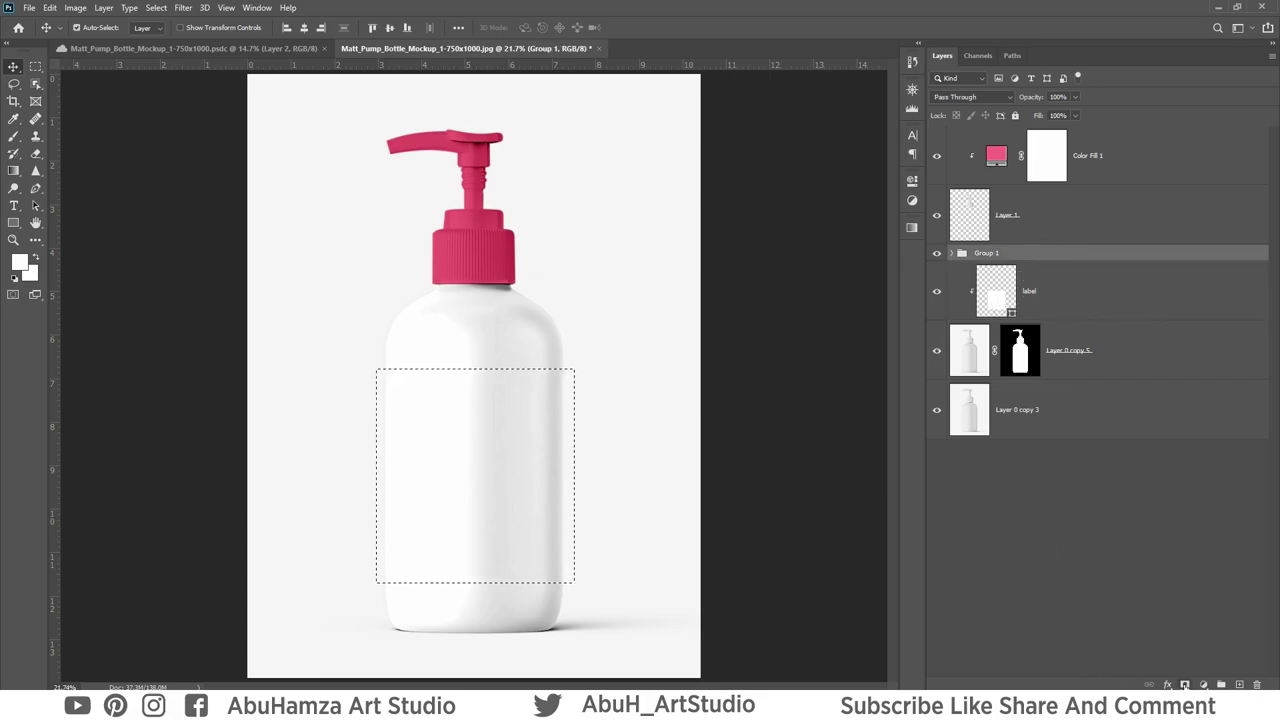
pyautogui.click(1185, 684)
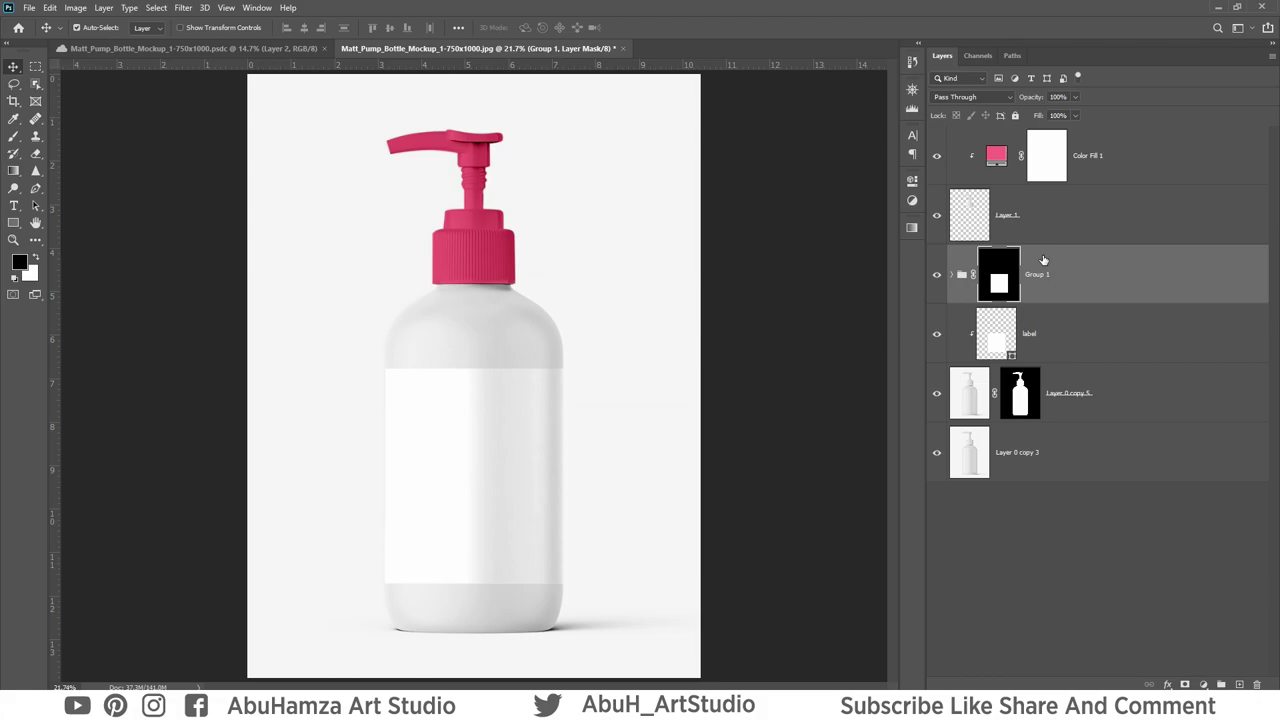
pyautogui.click(951, 275)
# Set Layer 2 to Linear Burn blending at 60% opacity.
pyautogui.click(1124, 416)
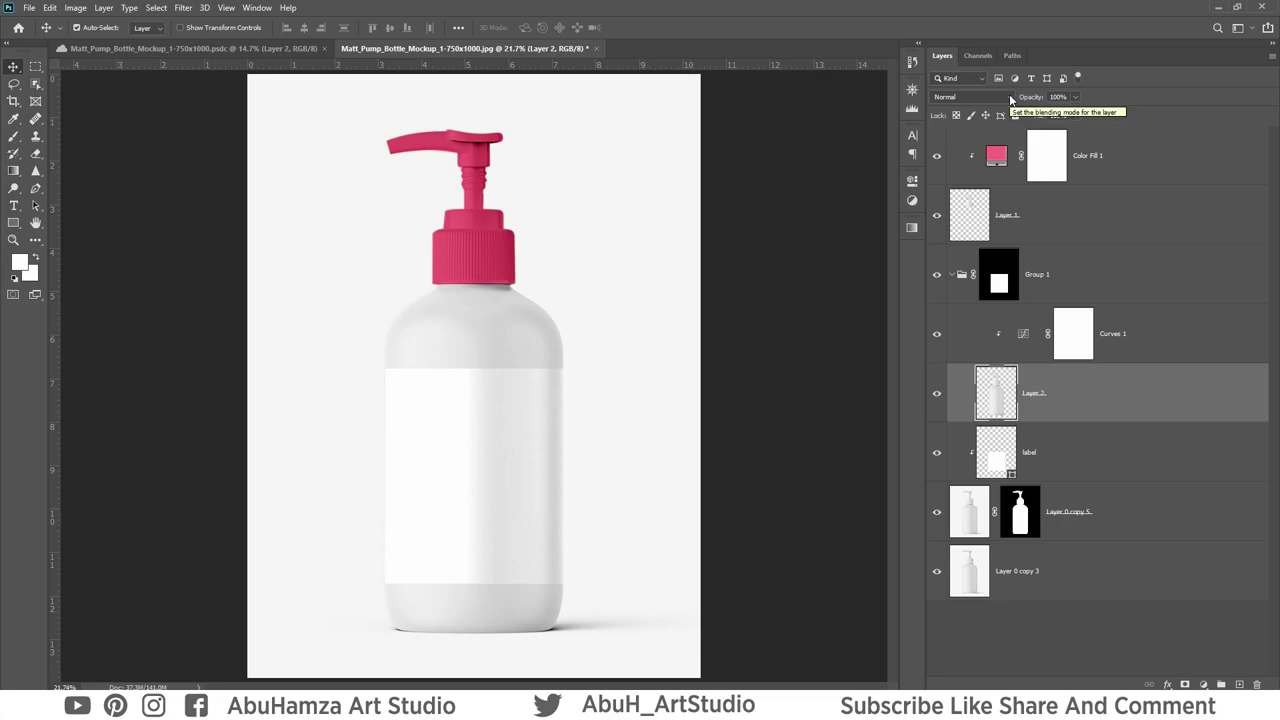
pyautogui.click(1008, 97)
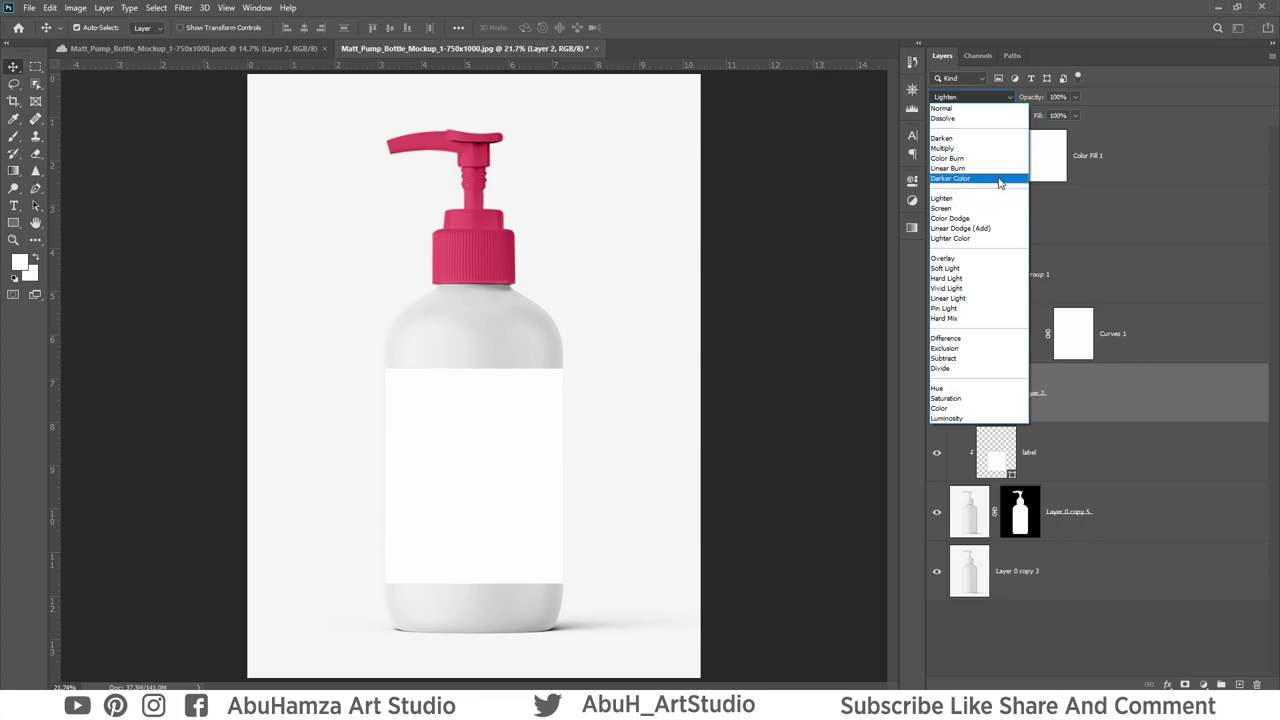
pyautogui.click(999, 176)
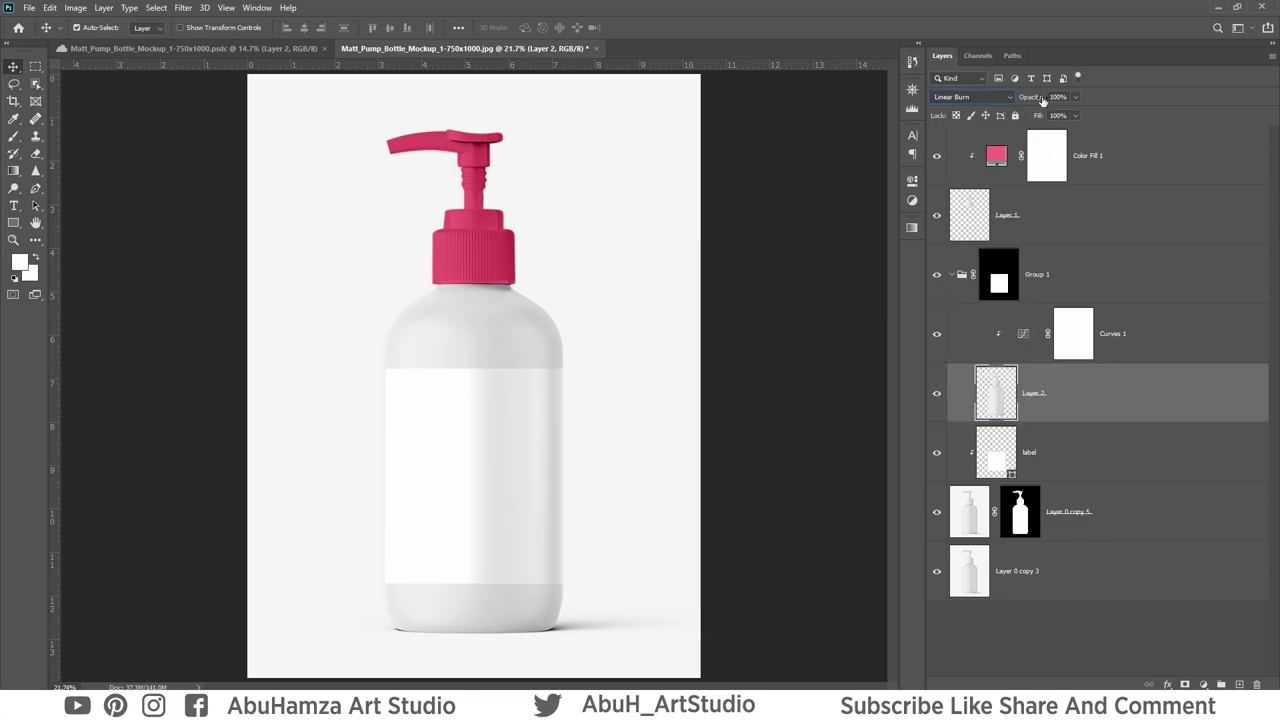
pyautogui.moveTo(1042, 100); pyautogui.dragTo(1023, 102)
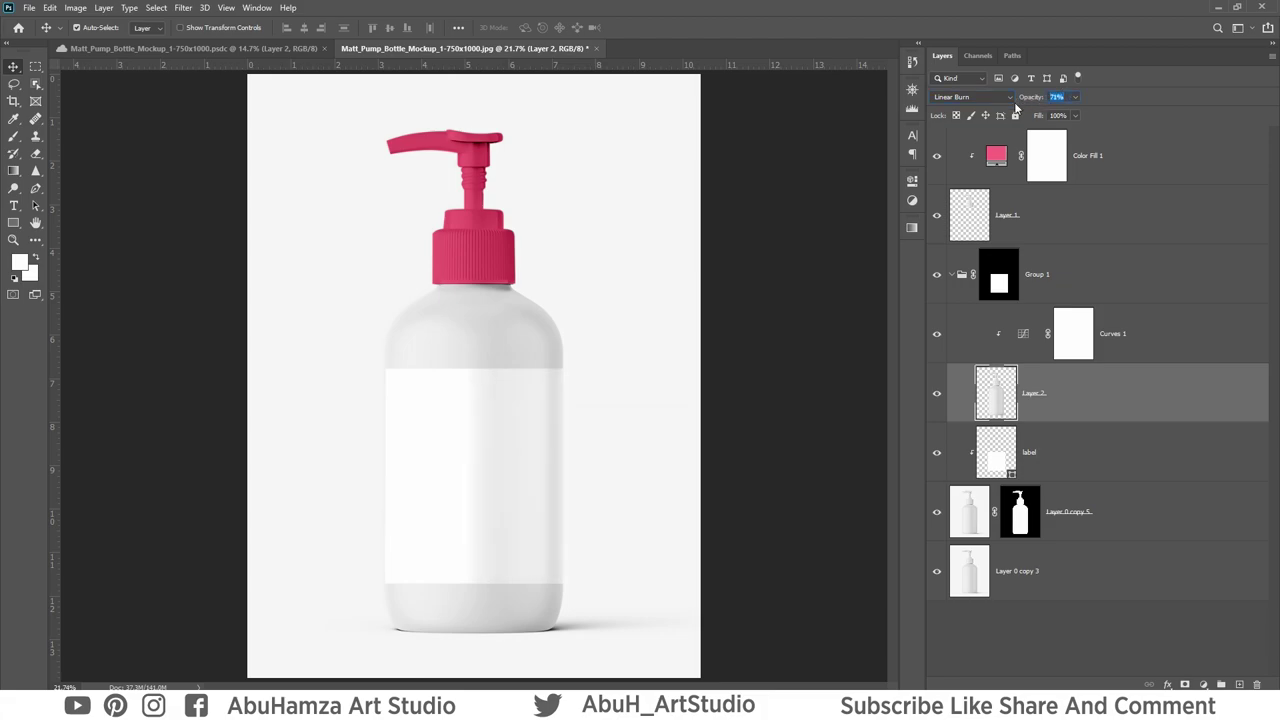
pyautogui.write('60')
# Collapse Group 1 and select the label layer.
pyautogui.click(952, 275)
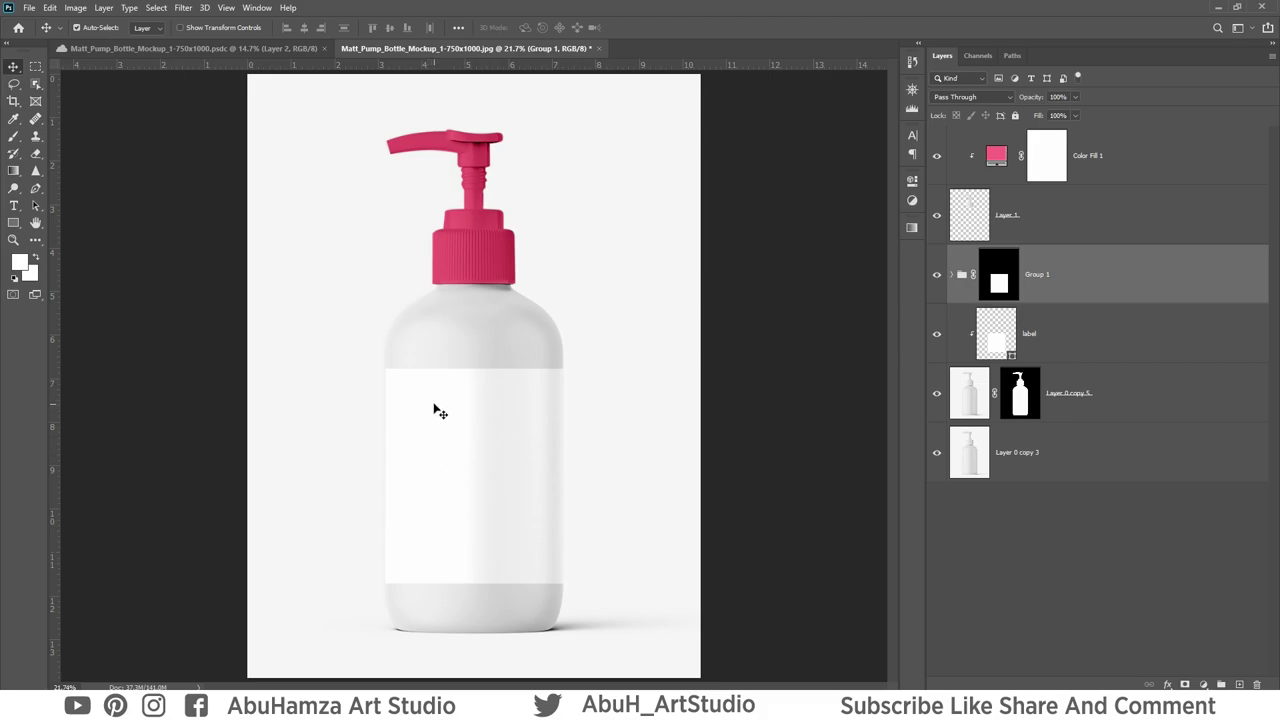
pyautogui.click(1181, 344)
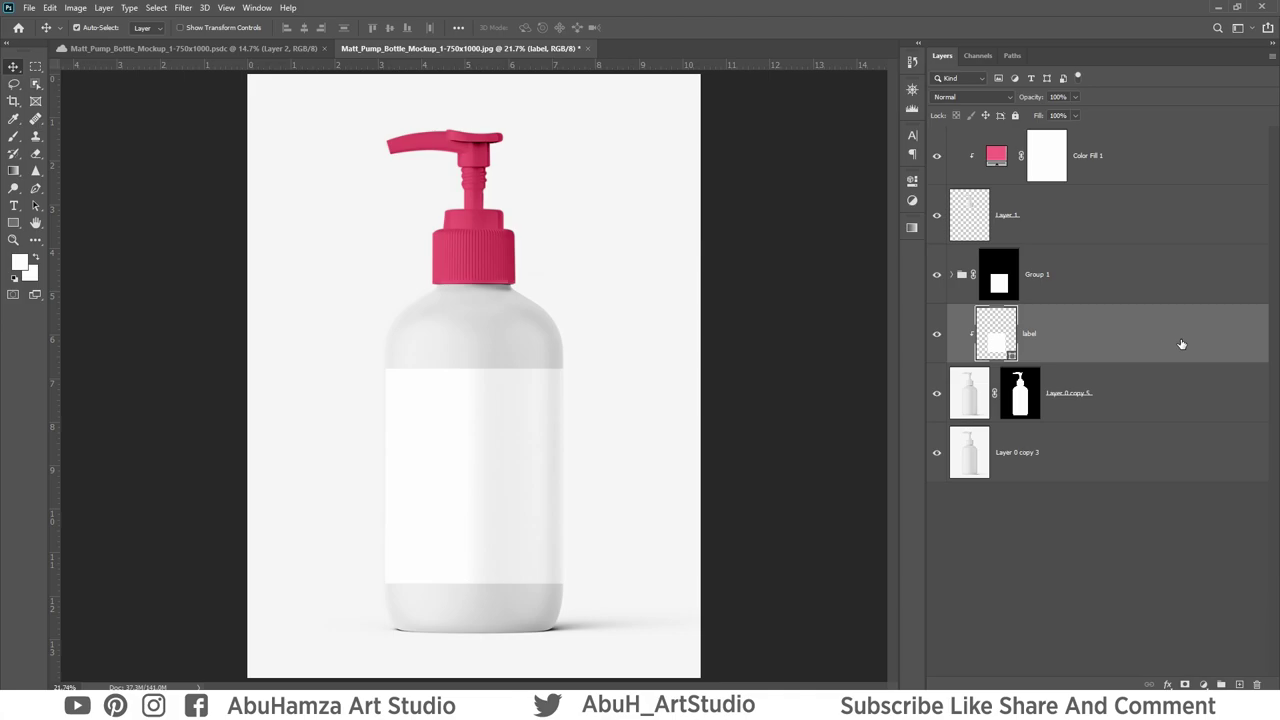
pyautogui.rightClick(1181, 344)
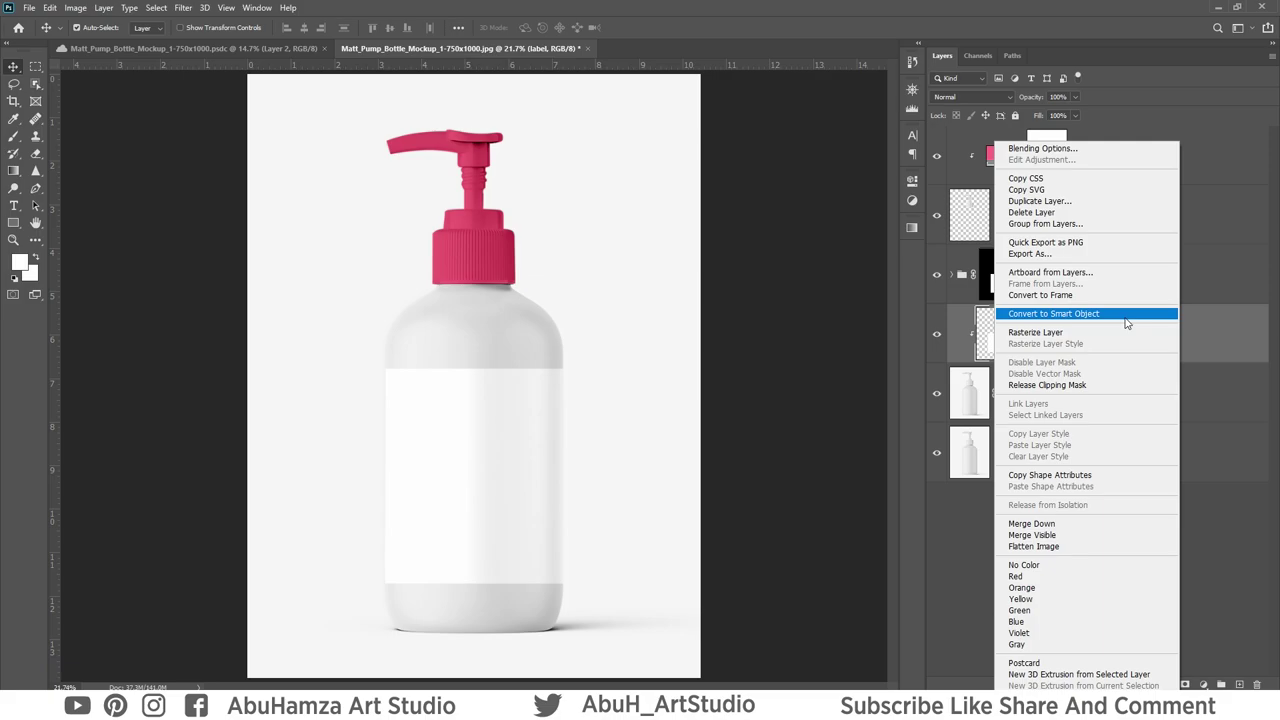
# Convert label to a smart object with a 90° drop shadow and open label.psb.
pyautogui.click(1125, 316)
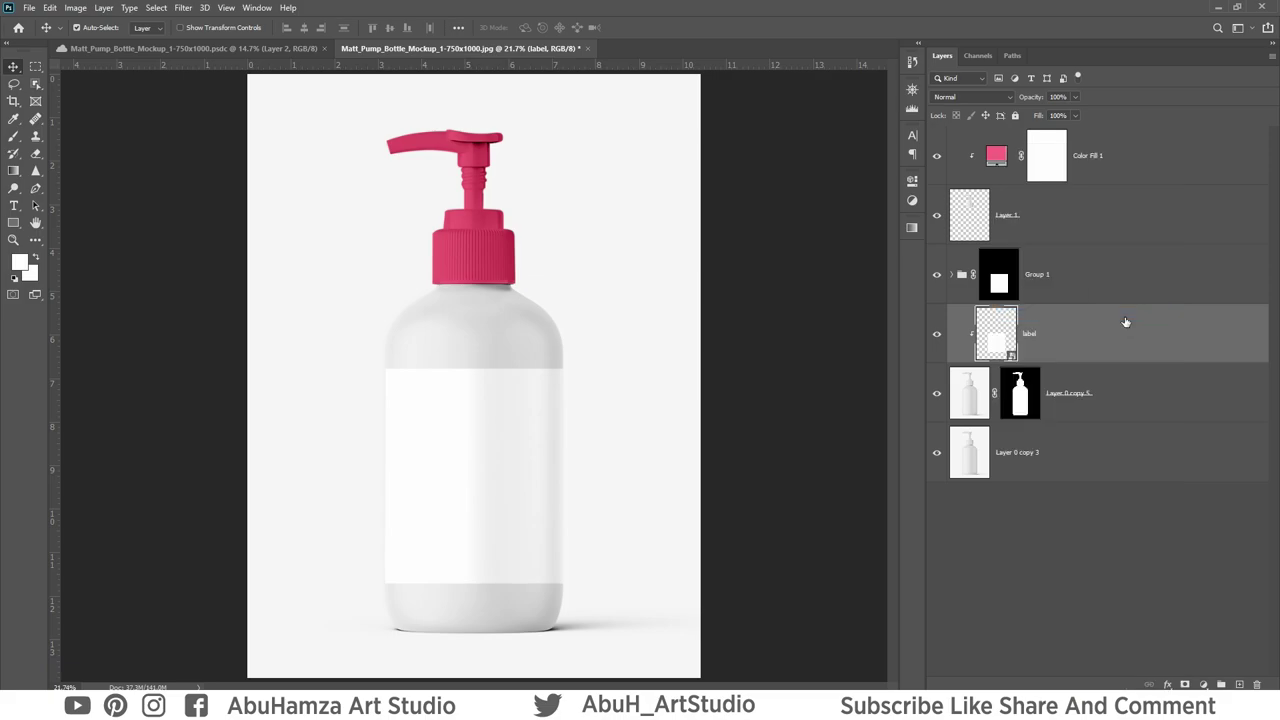
pyautogui.doubleClick(1211, 344)
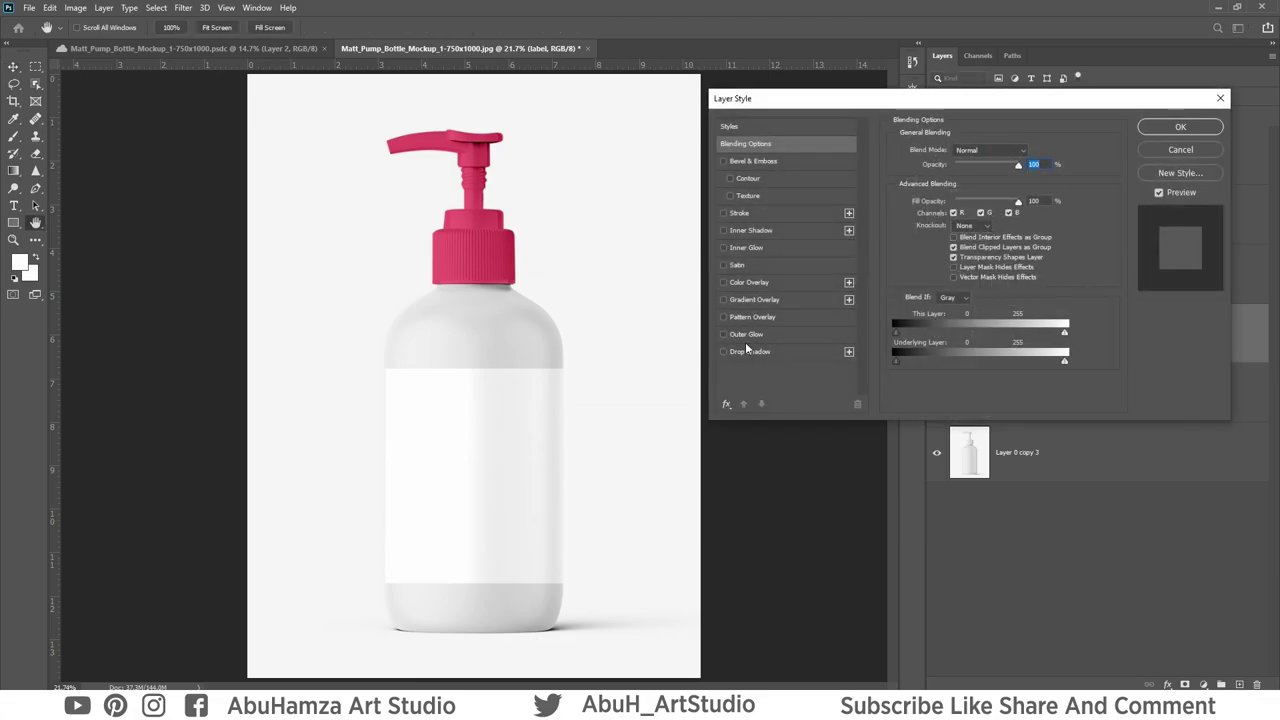
pyautogui.click(781, 351)
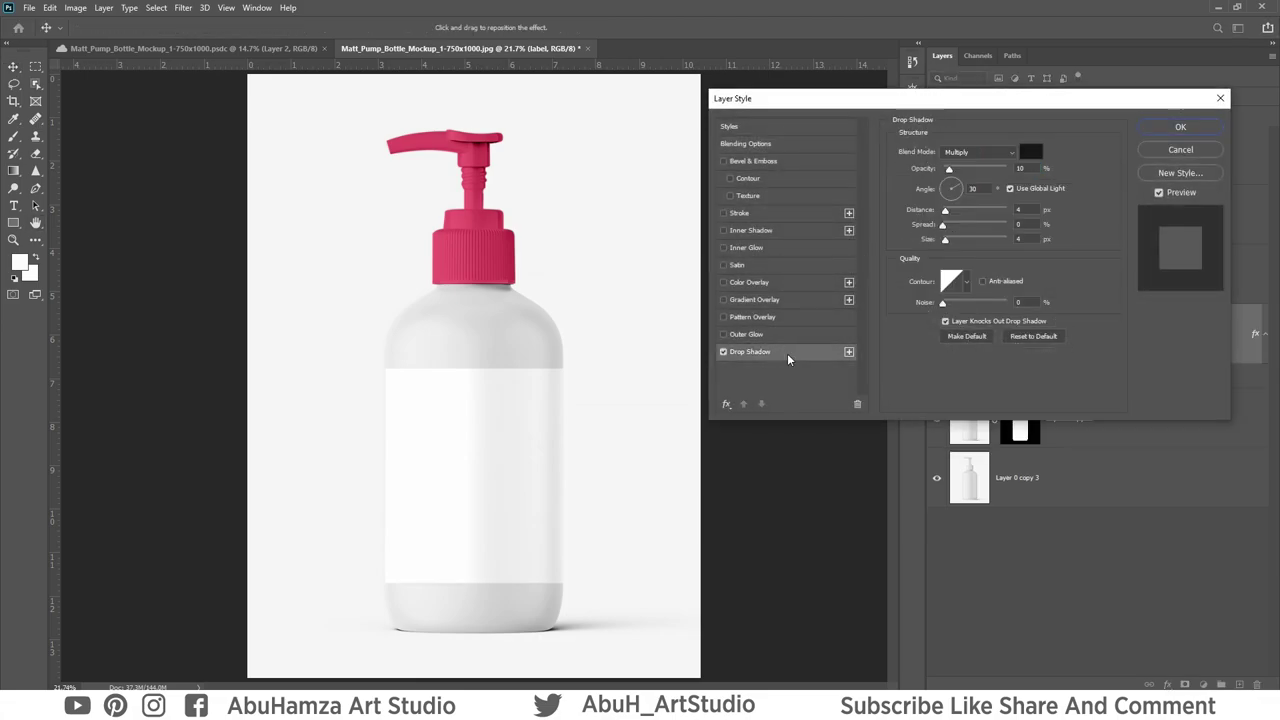
pyautogui.moveTo(962, 180); pyautogui.dragTo(950, 184)
pyautogui.doubleClick(1020, 168)
pyautogui.click(1199, 128)
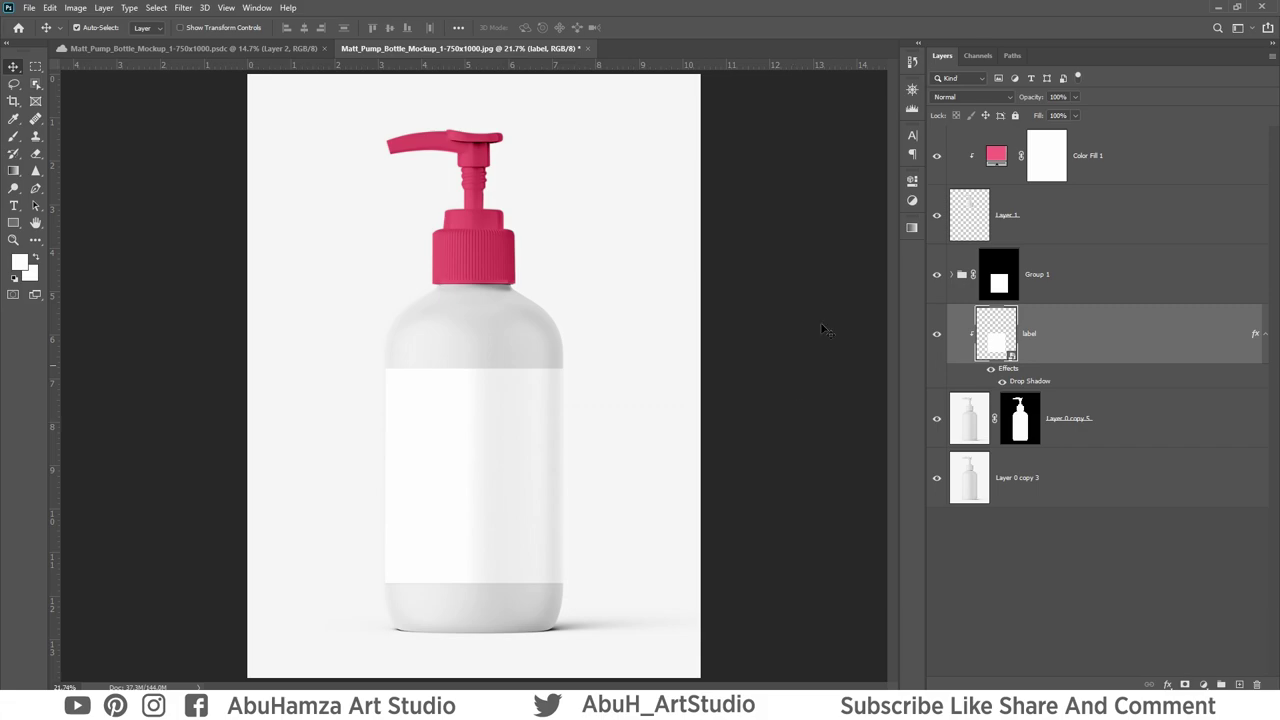
pyautogui.doubleClick(995, 345)
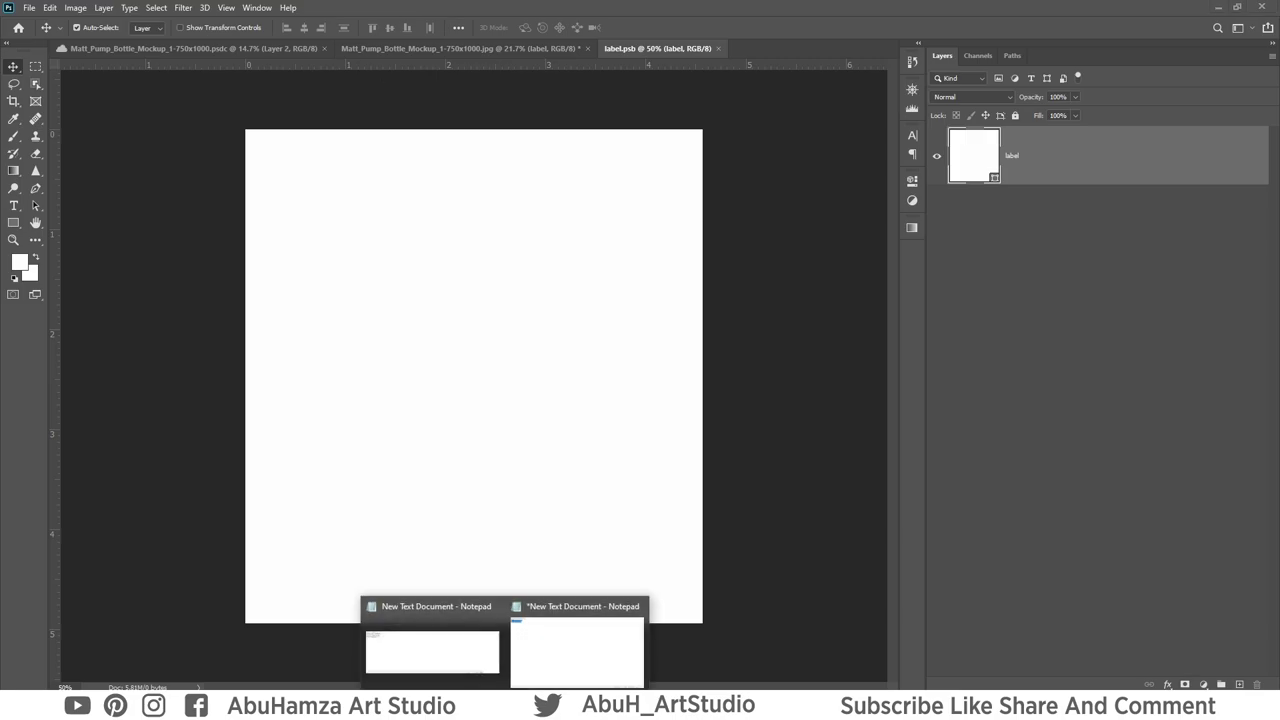
# Copy the line 'shampoo pump bottle mockup' from Notepad, then minimize Notepad.
pyautogui.click(620, 650)
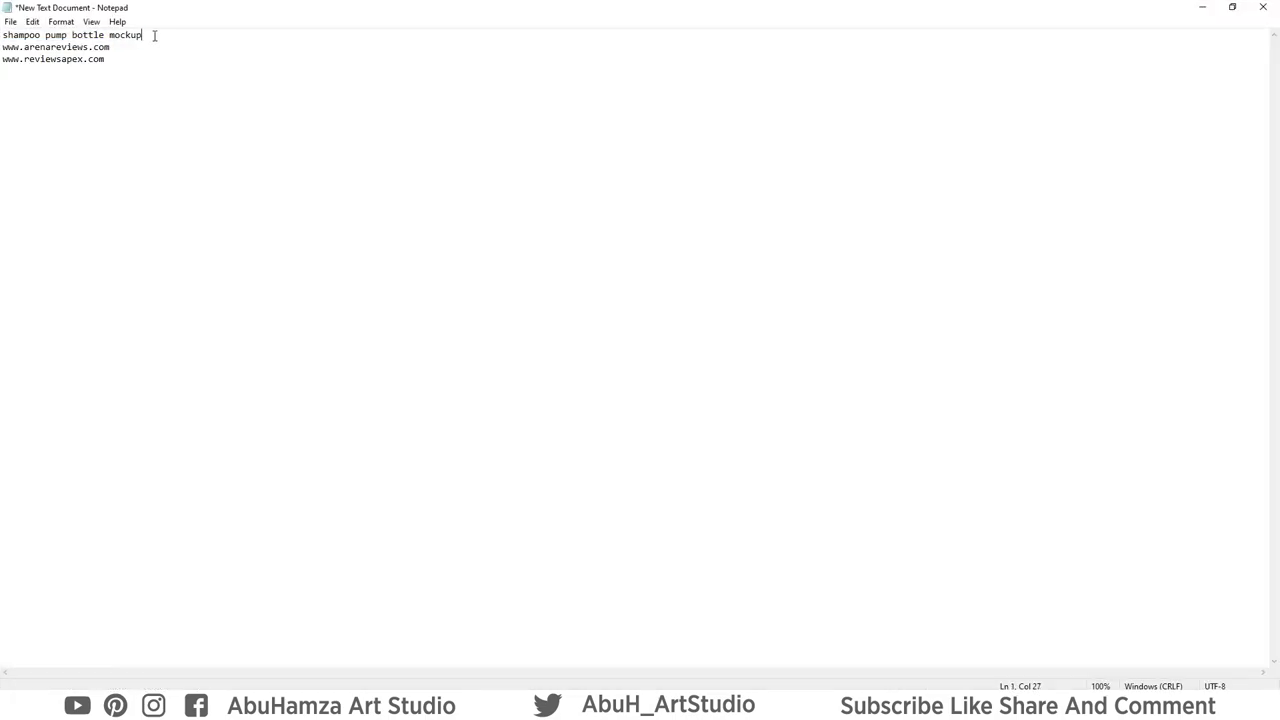
pyautogui.moveTo(148, 35); pyautogui.dragTo(8, 35)
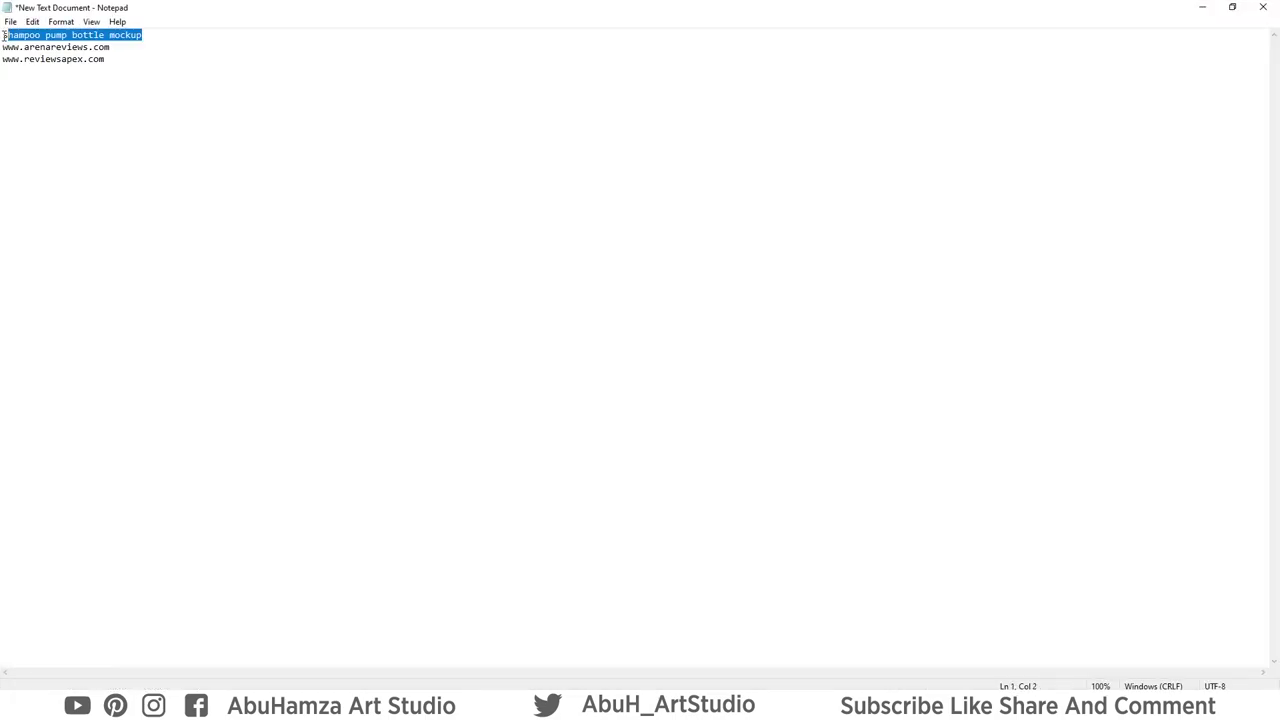
pyautogui.rightClick(65, 35)
pyautogui.click(137, 76)
pyautogui.click(1202, 7)
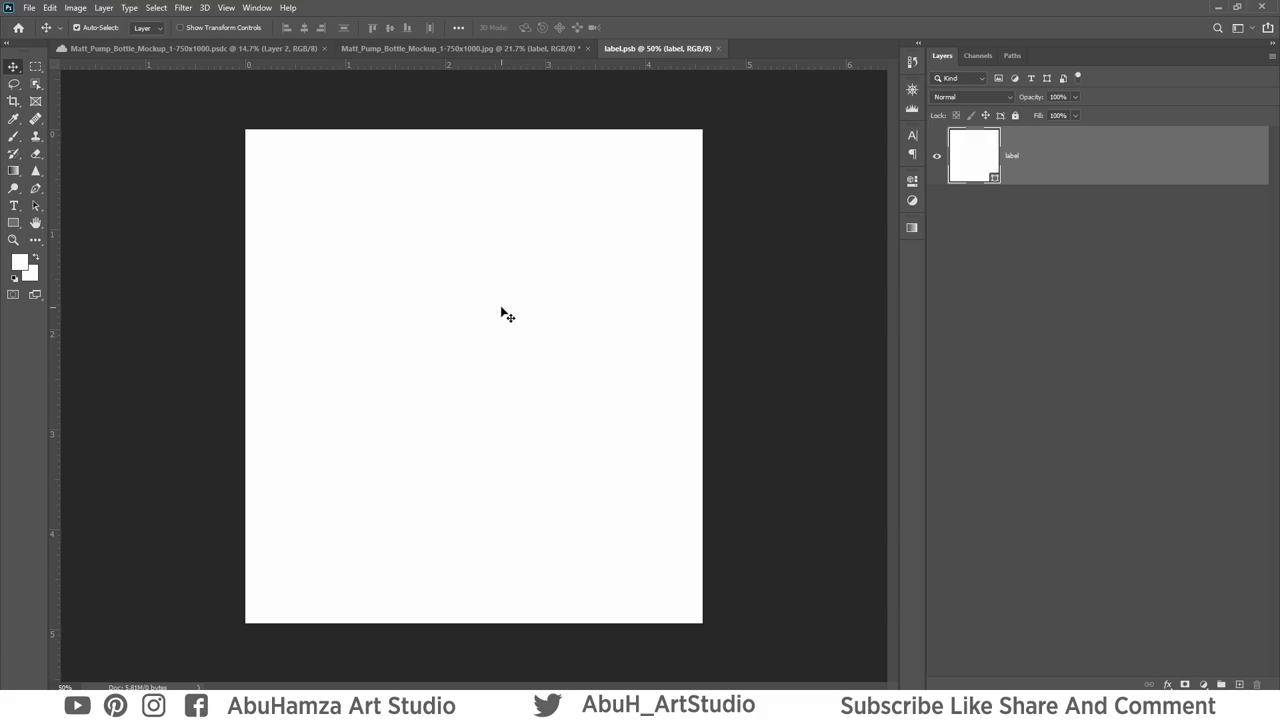
# Paste 'shampoo pump bottle mockup' as near-black text on the label at a smaller font size.
pyautogui.press('t')
pyautogui.click(411, 324)
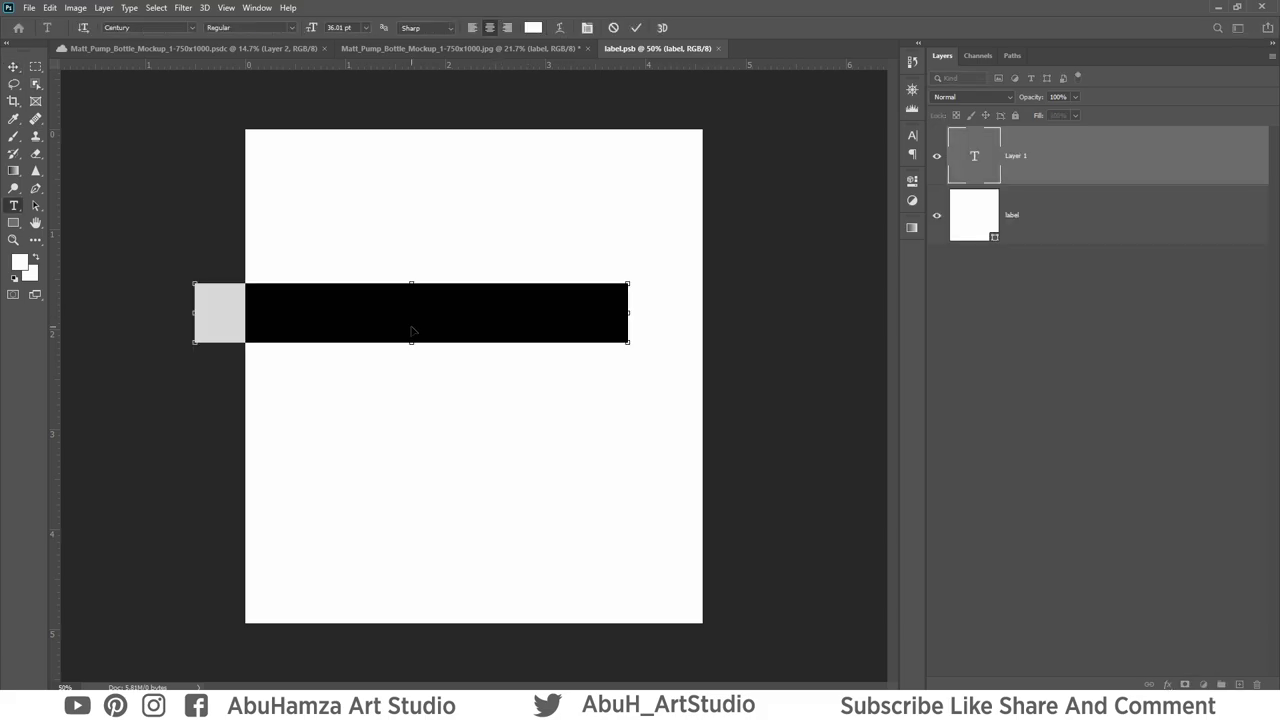
pyautogui.press('BackSpace')
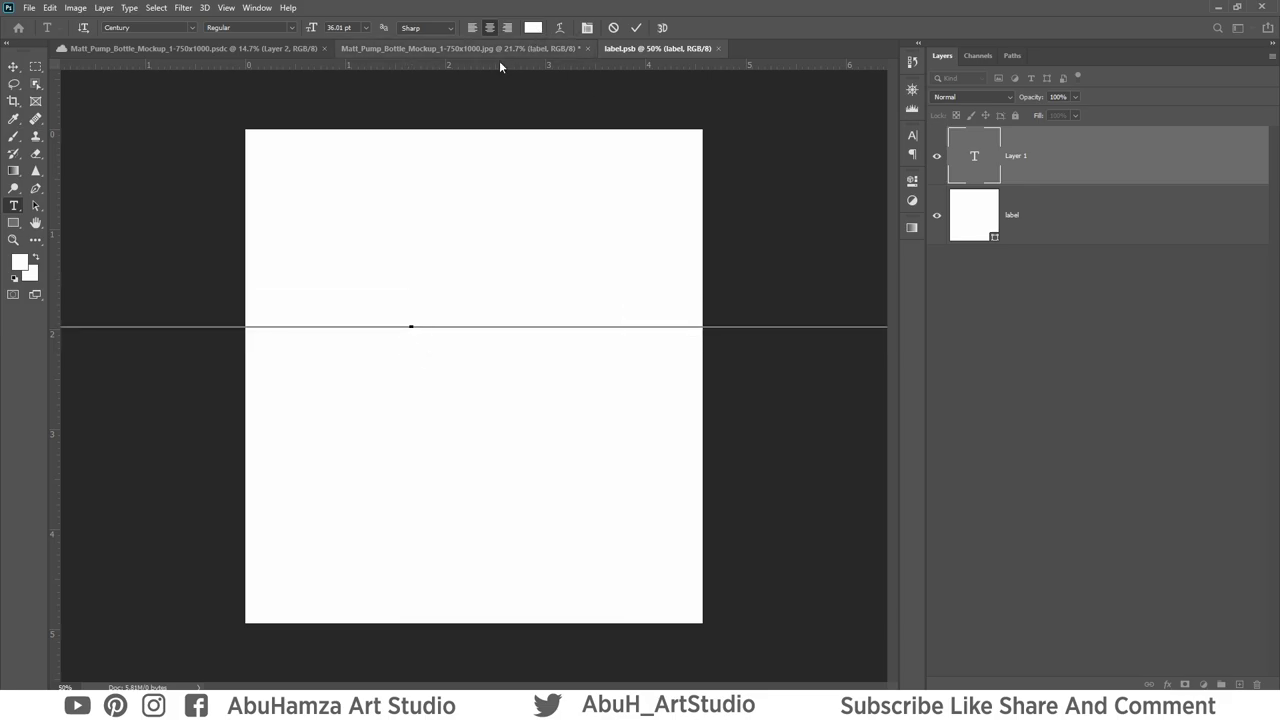
pyautogui.hotkey('ctrl', 'v')
pyautogui.hotkey('ctrl', 'a')
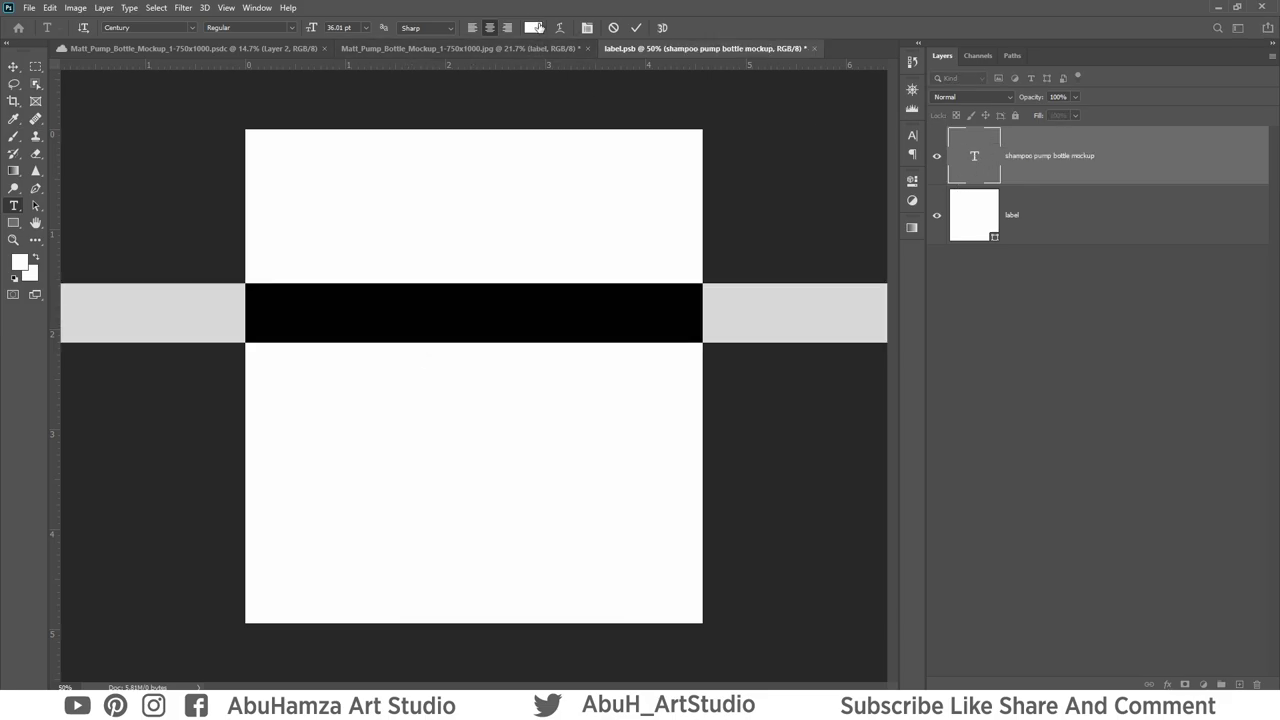
pyautogui.click(534, 27)
pyautogui.moveTo(669, 328); pyautogui.dragTo(591, 441)
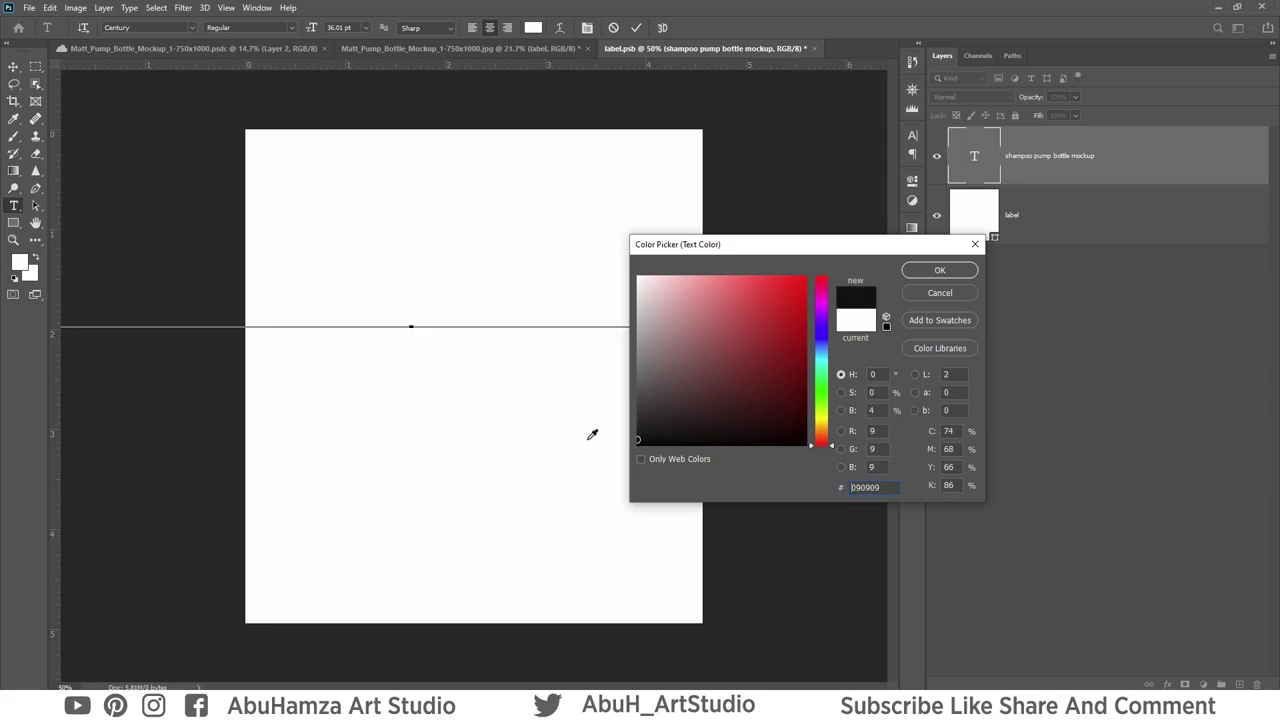
pyautogui.click(940, 271)
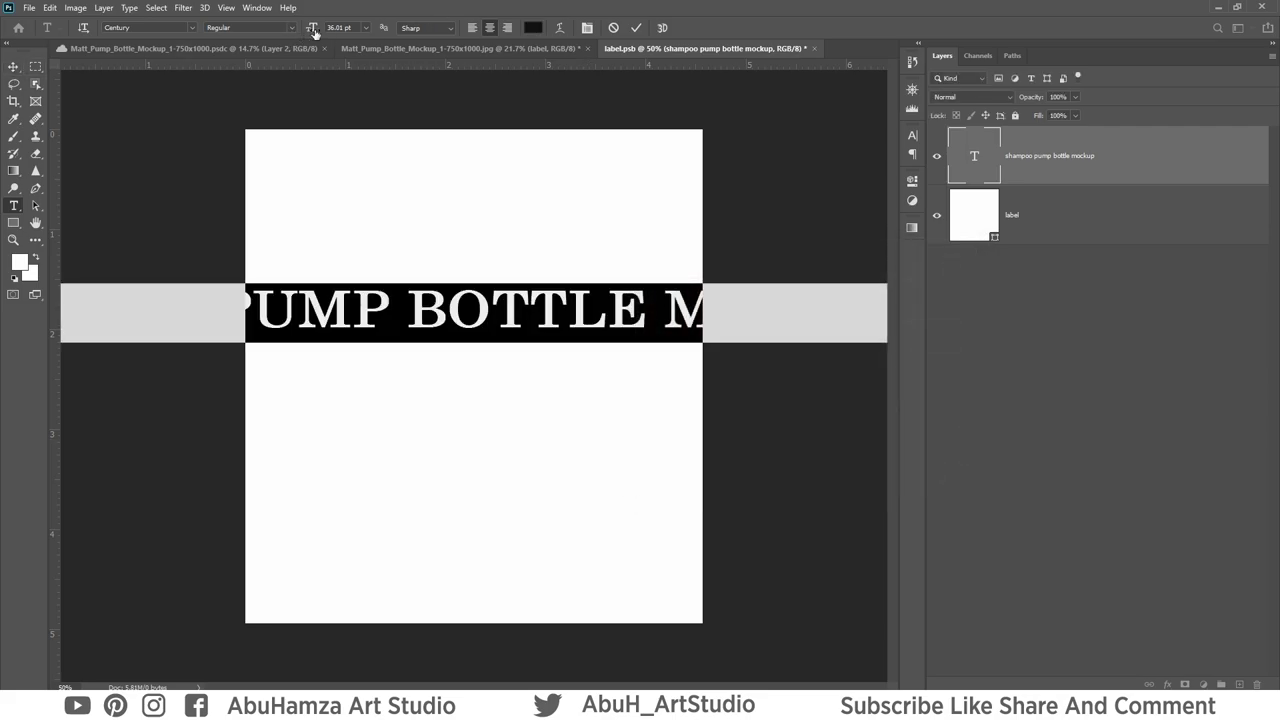
pyautogui.moveTo(308, 31); pyautogui.dragTo(300, 33)
# Move the title onto the label and break it into lines SHAMPOO, PUMP, BOTTLE, MOCKUP.
pyautogui.click(20, 69)
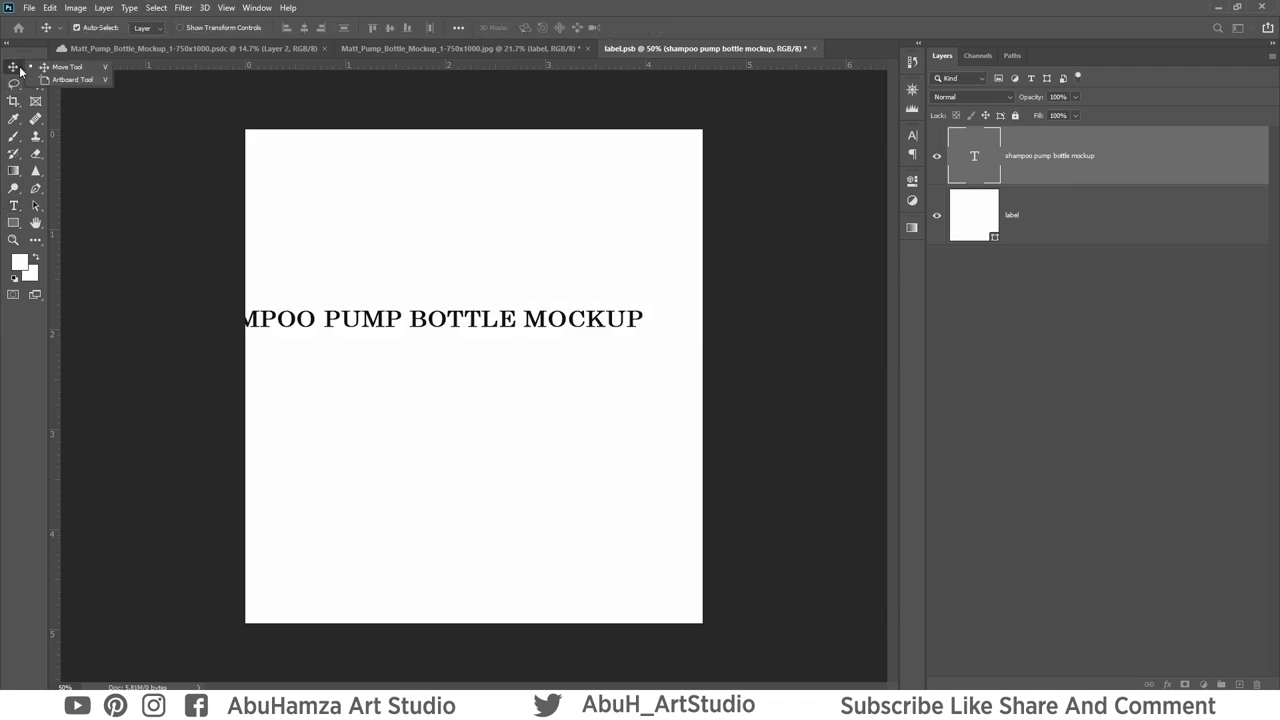
pyautogui.moveTo(390, 320)
pyautogui.mouseDown()
pyautogui.moveTo(476, 320)
pyautogui.moveTo(476, 252)
pyautogui.mouseUp()
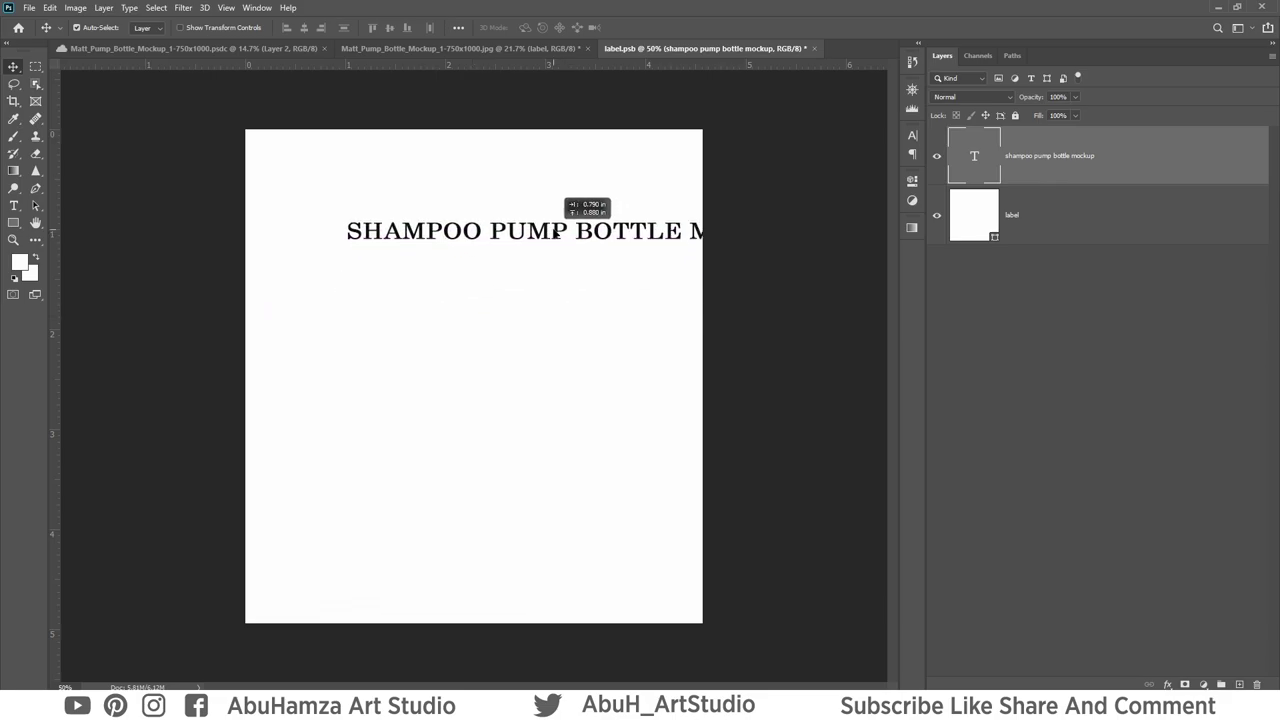
pyautogui.doubleClick(464, 246)
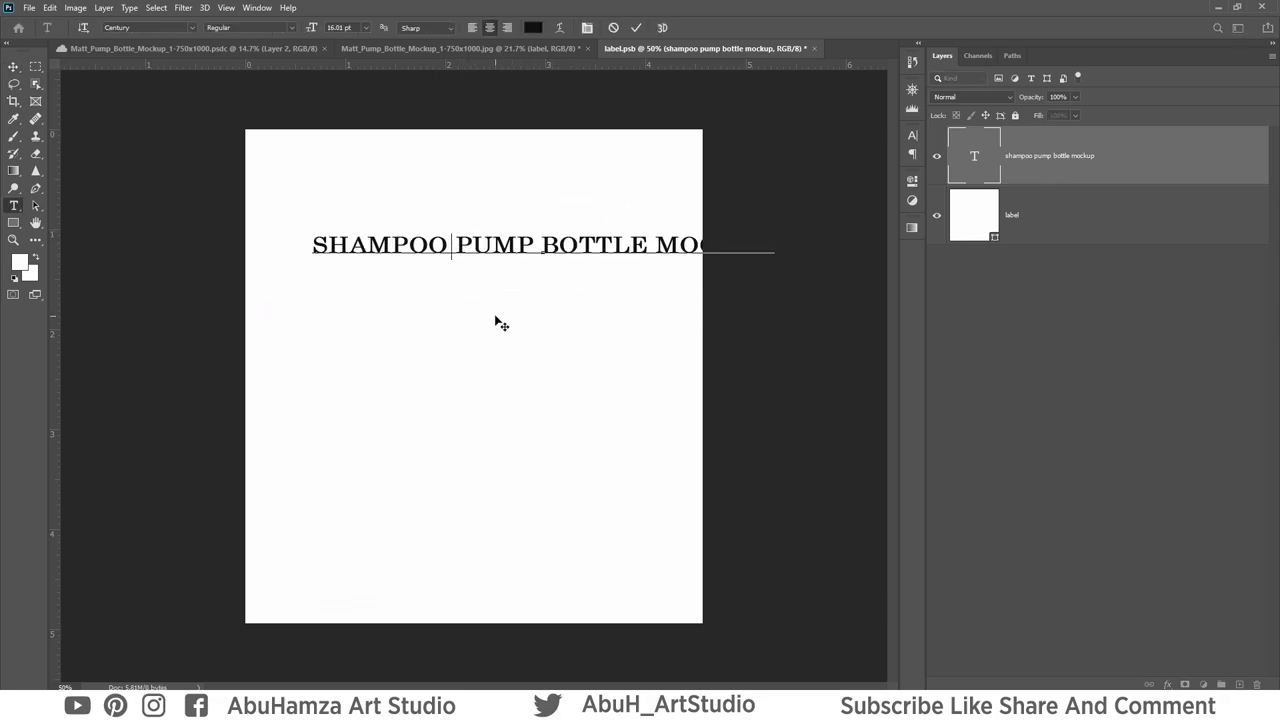
pyautogui.press('Return')
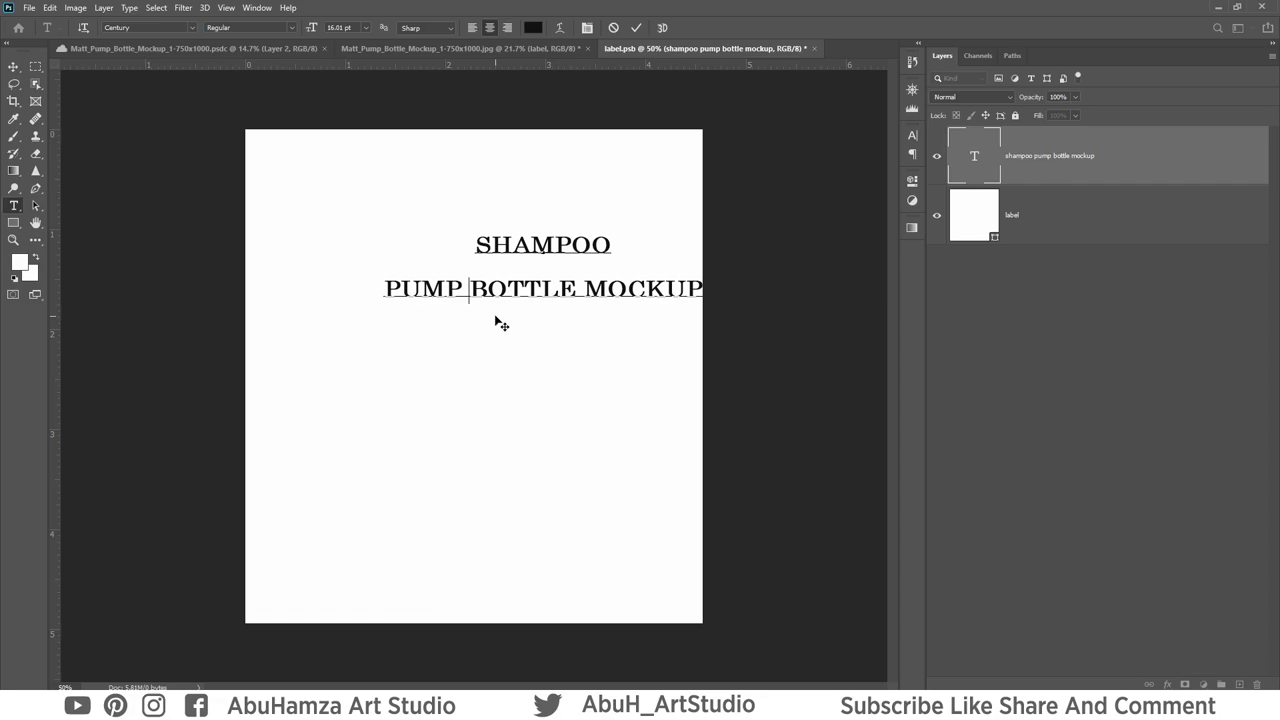
pyautogui.press('BackSpace')
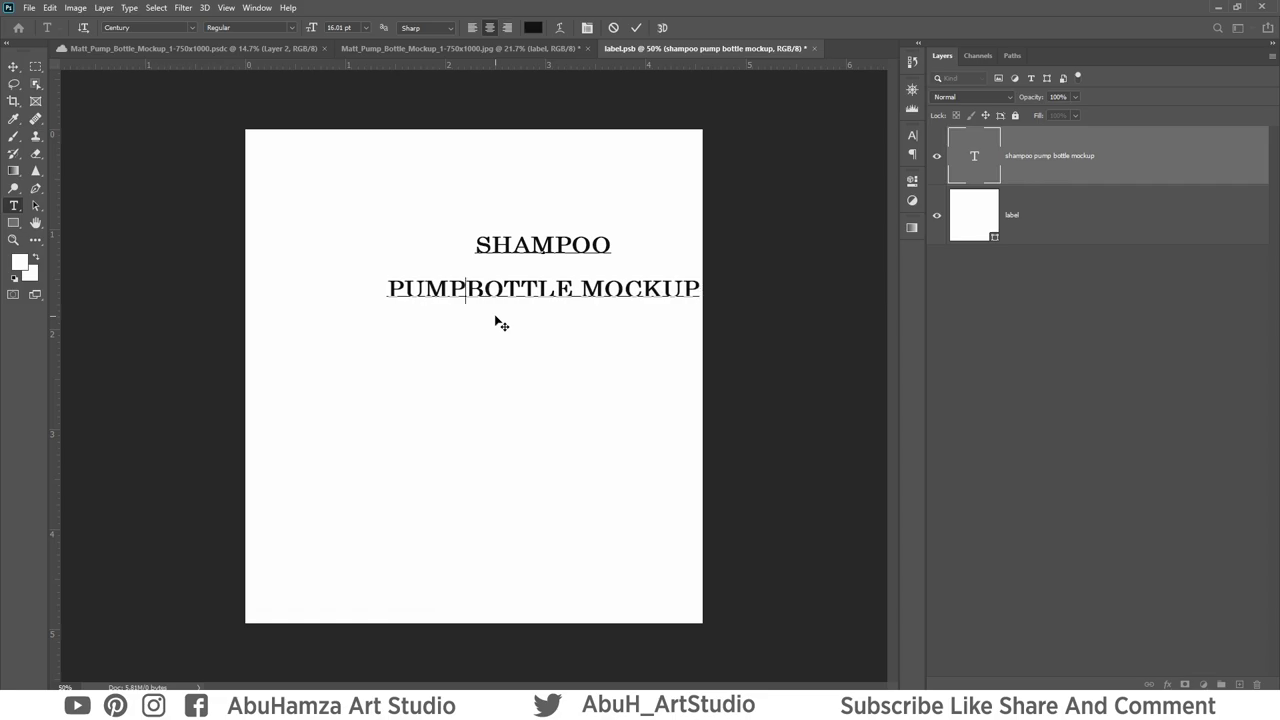
pyautogui.press('Return')
pyautogui.press('Right')
pyautogui.press('Right')
pyautogui.press('Right')
pyautogui.press('Right')
pyautogui.press('Right')
pyautogui.press('Right')
pyautogui.press('Right')
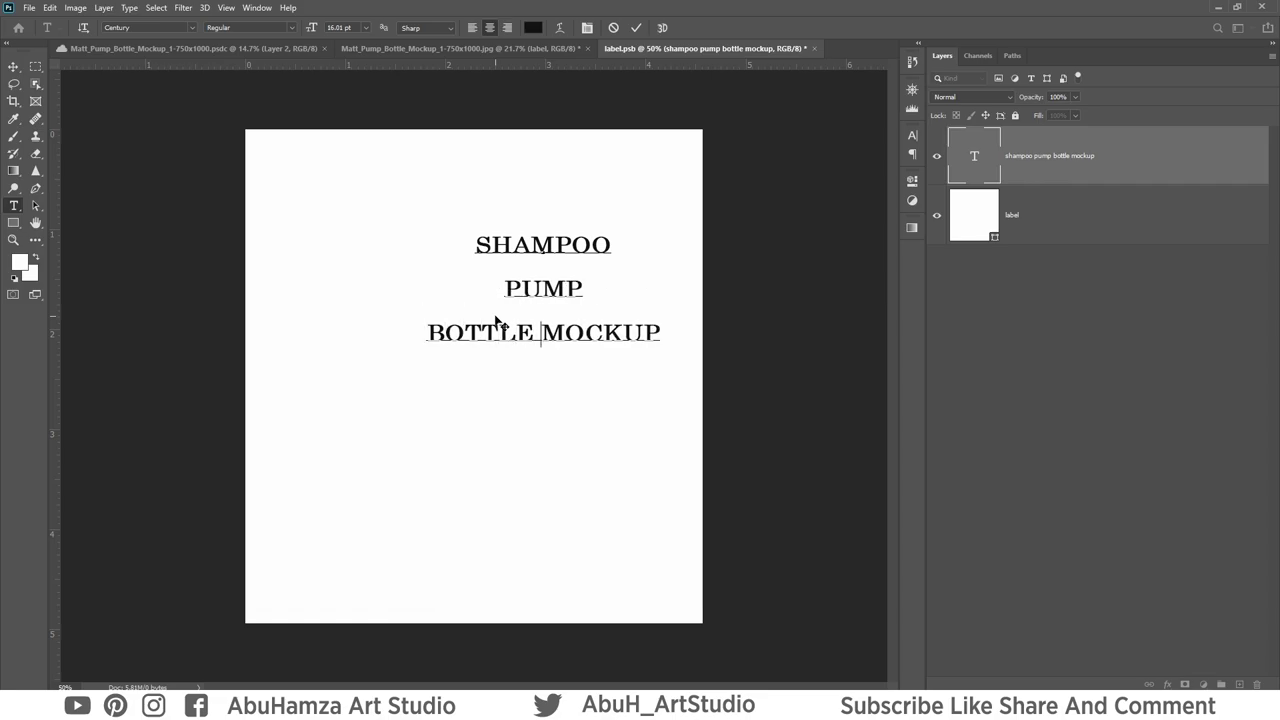
pyautogui.press('BackSpace')
pyautogui.press('Return')
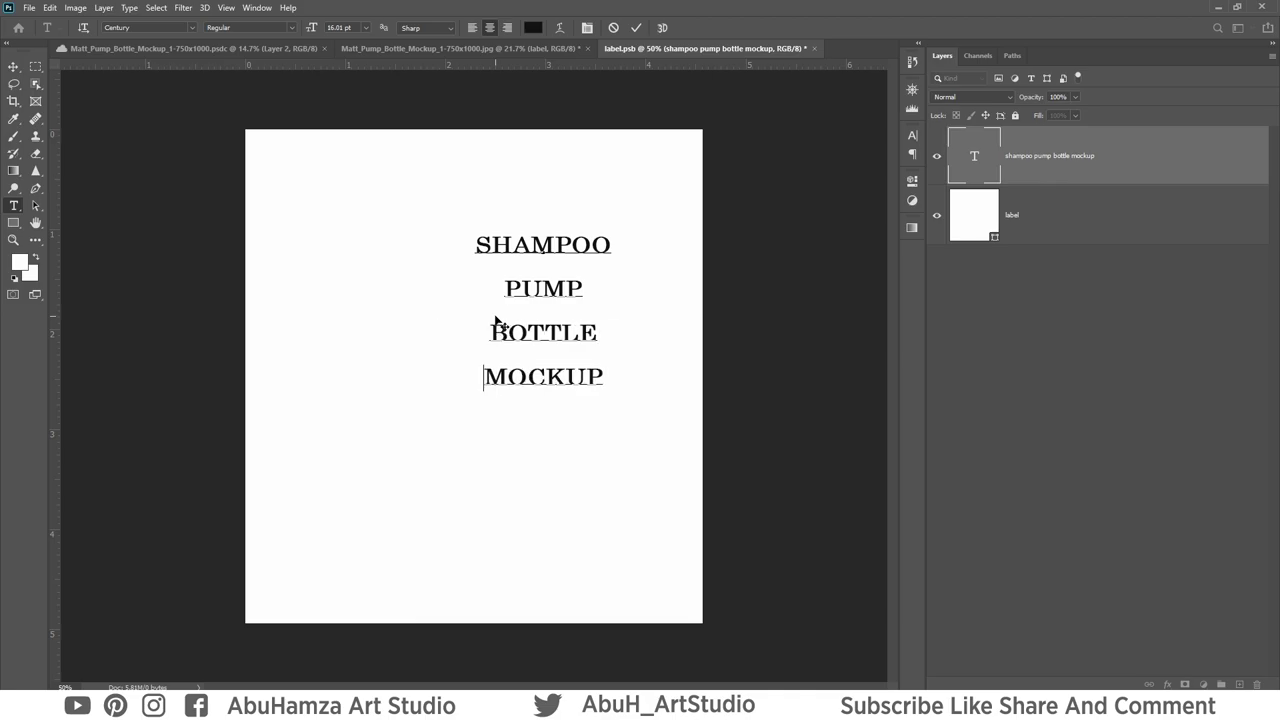
pyautogui.hotkey('ctrl', 'a')
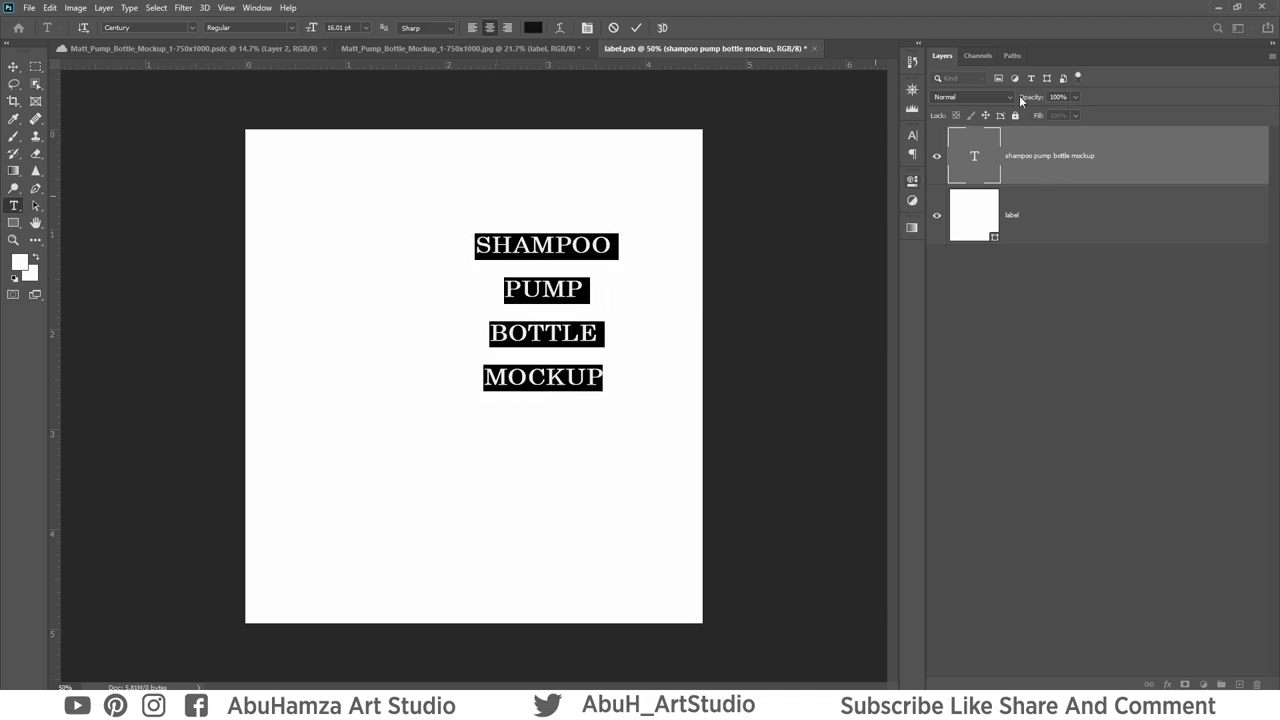
# Enlarge MOCKUP to 21 pt with 17.62 pt leading and commit the four-line title.
pyautogui.click(913, 134)
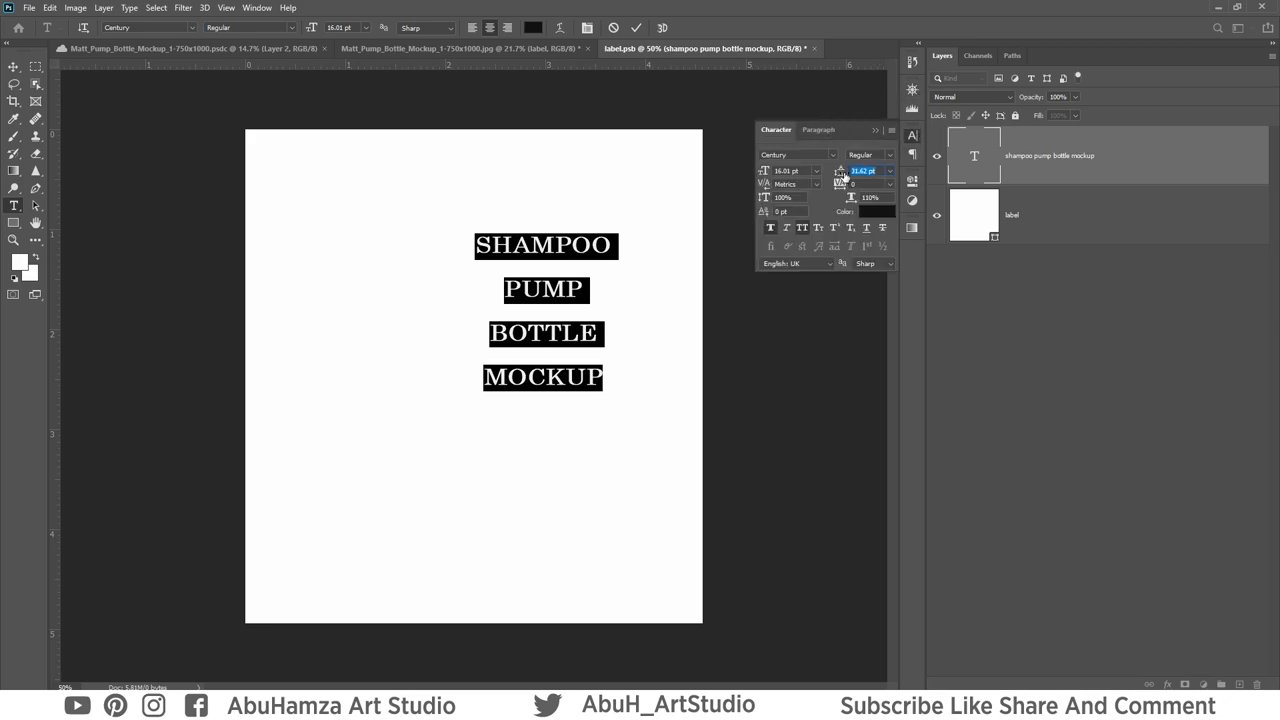
pyautogui.moveTo(843, 175); pyautogui.dragTo(836, 175)
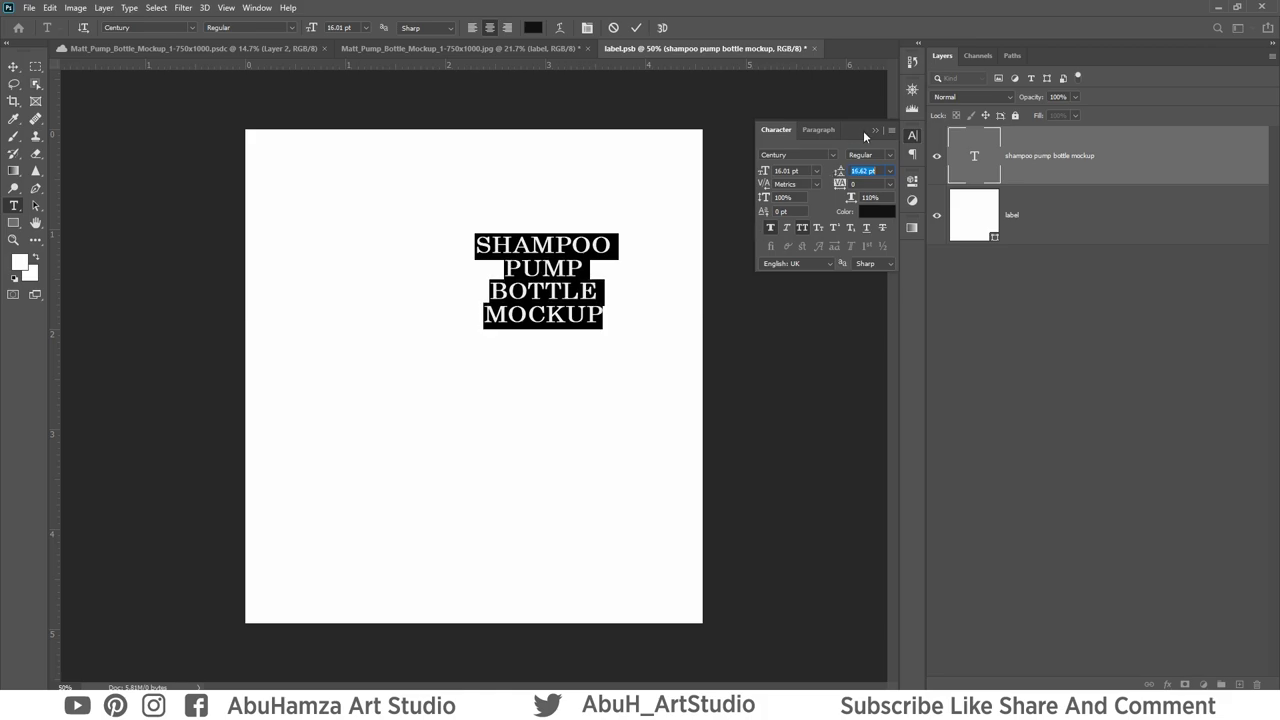
pyautogui.doubleClick(568, 314)
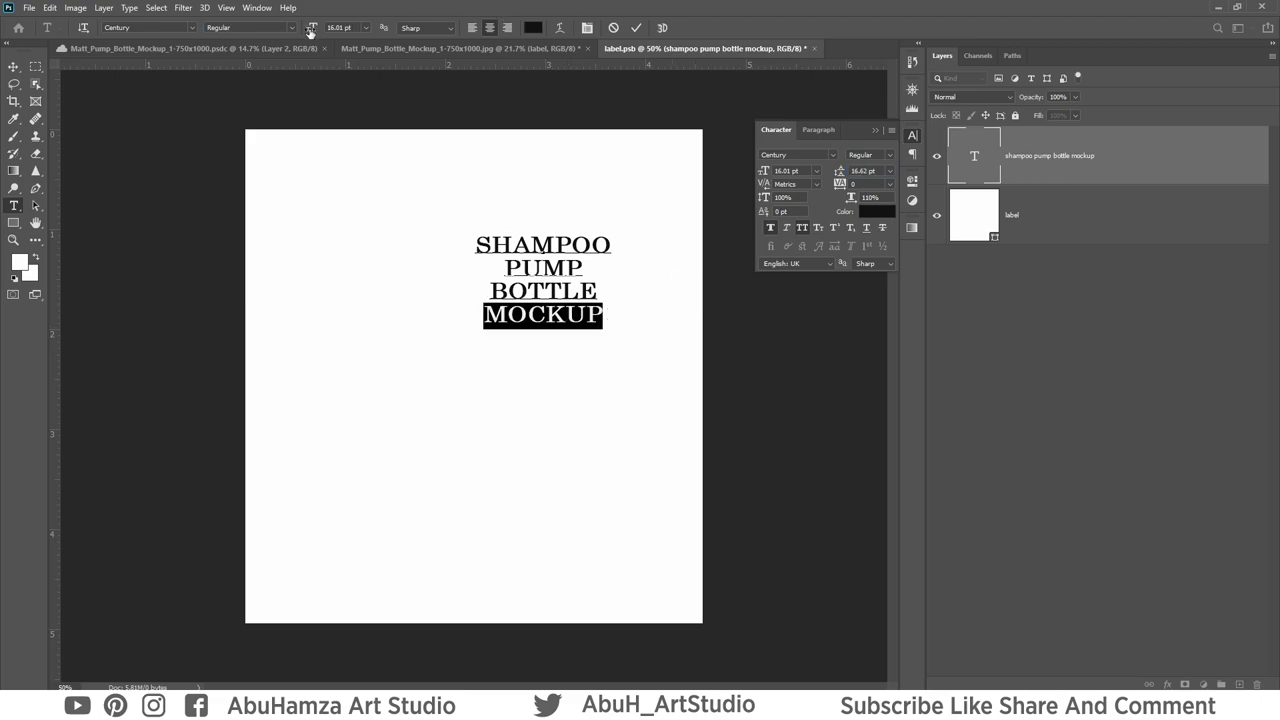
pyautogui.moveTo(310, 33); pyautogui.dragTo(312, 32)
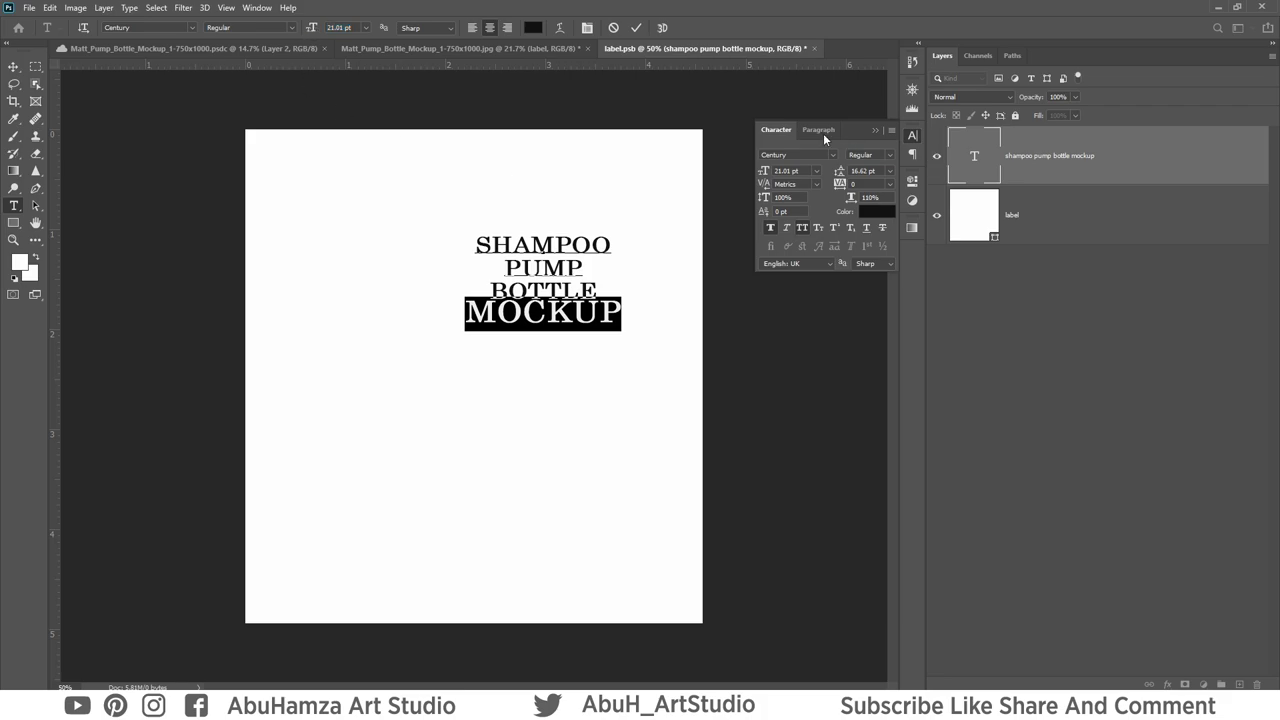
pyautogui.moveTo(838, 172); pyautogui.dragTo(839, 172)
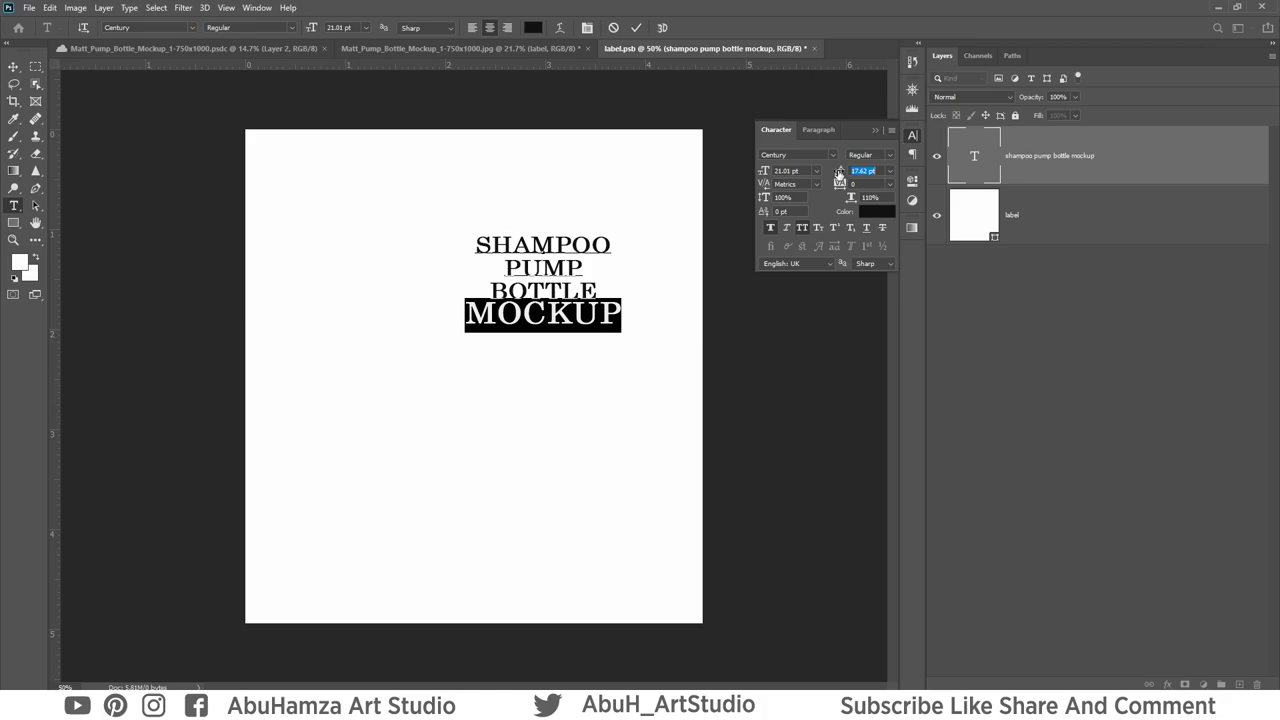
pyautogui.click(874, 130)
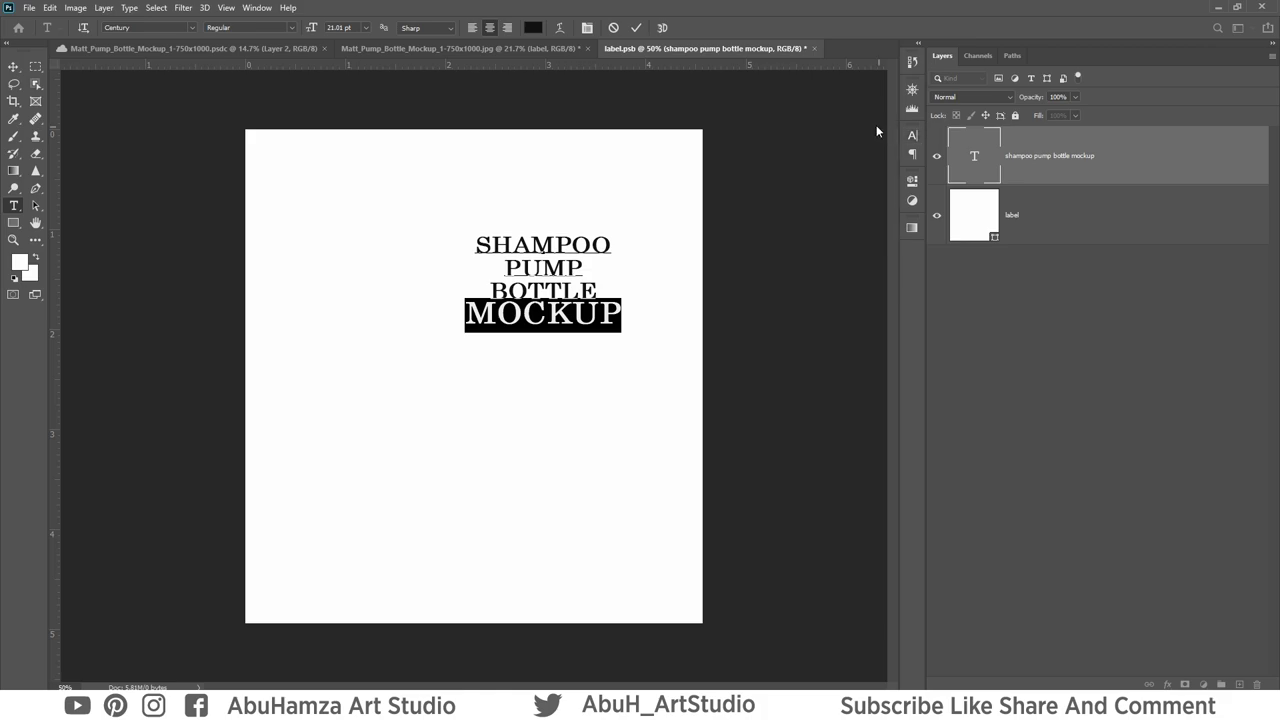
pyautogui.click(636, 27)
pyautogui.press('v')
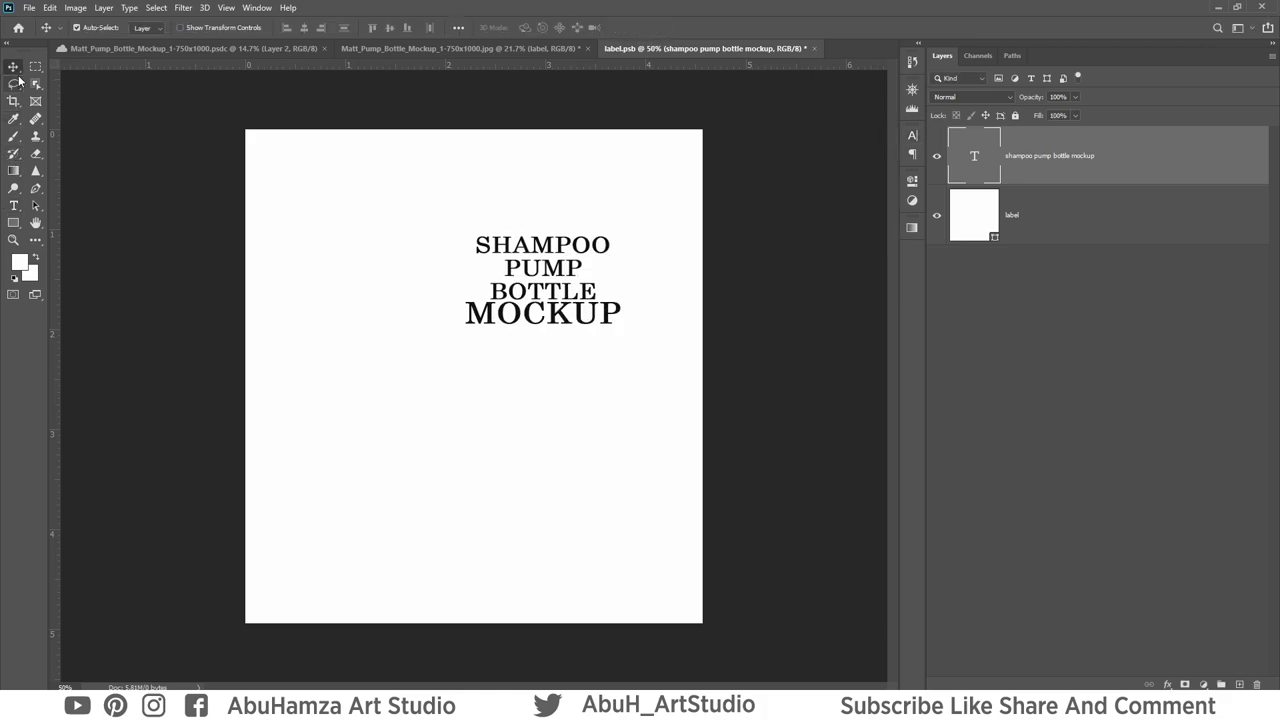
# Centre the title horizontally and vertically on the canvas.
pyautogui.moveTo(566, 320)
pyautogui.mouseDown()
pyautogui.moveTo(520, 332)
pyautogui.moveTo(517, 369)
pyautogui.moveTo(497, 374)
pyautogui.mouseUp()
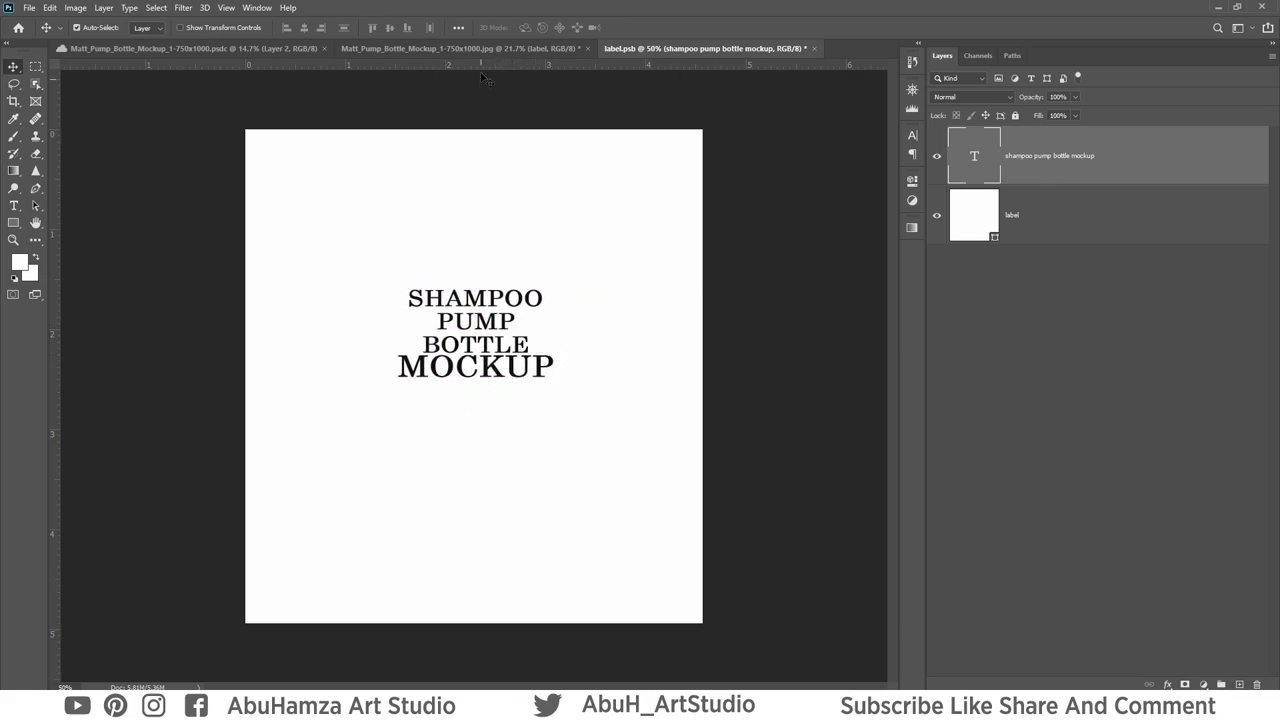
pyautogui.click(459, 28)
pyautogui.click(525, 150)
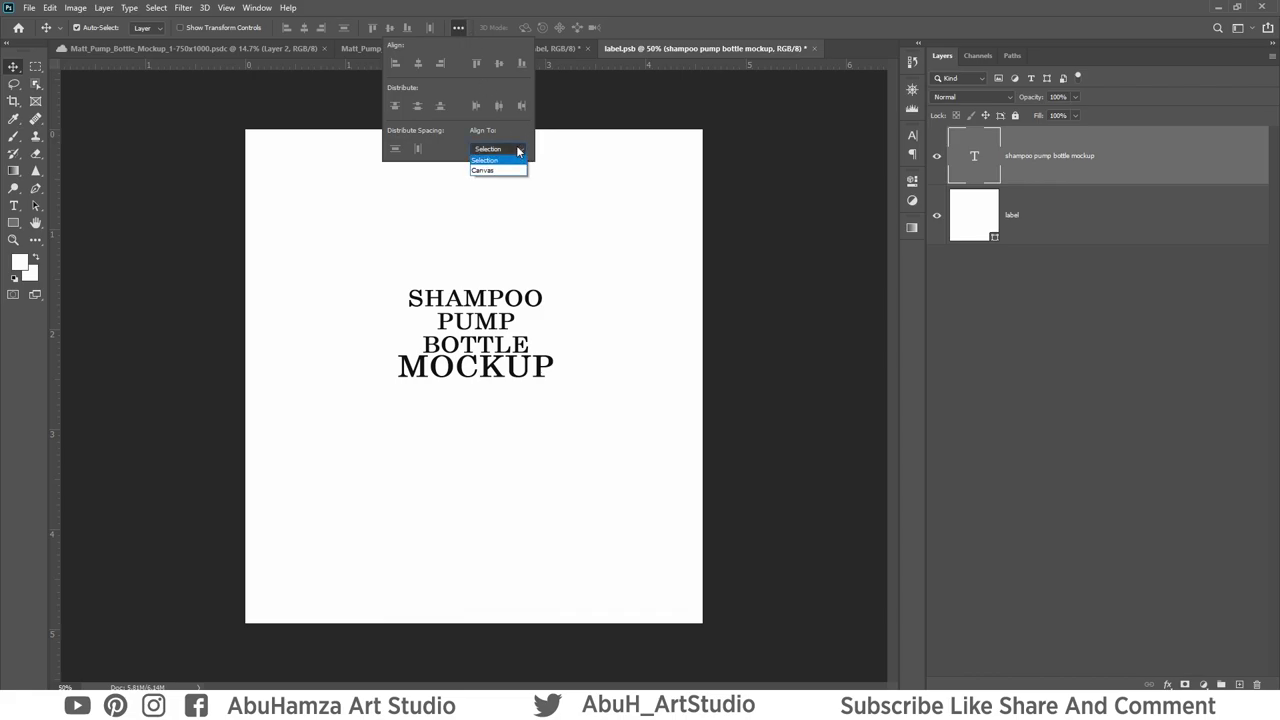
pyautogui.click(506, 166)
pyautogui.click(419, 63)
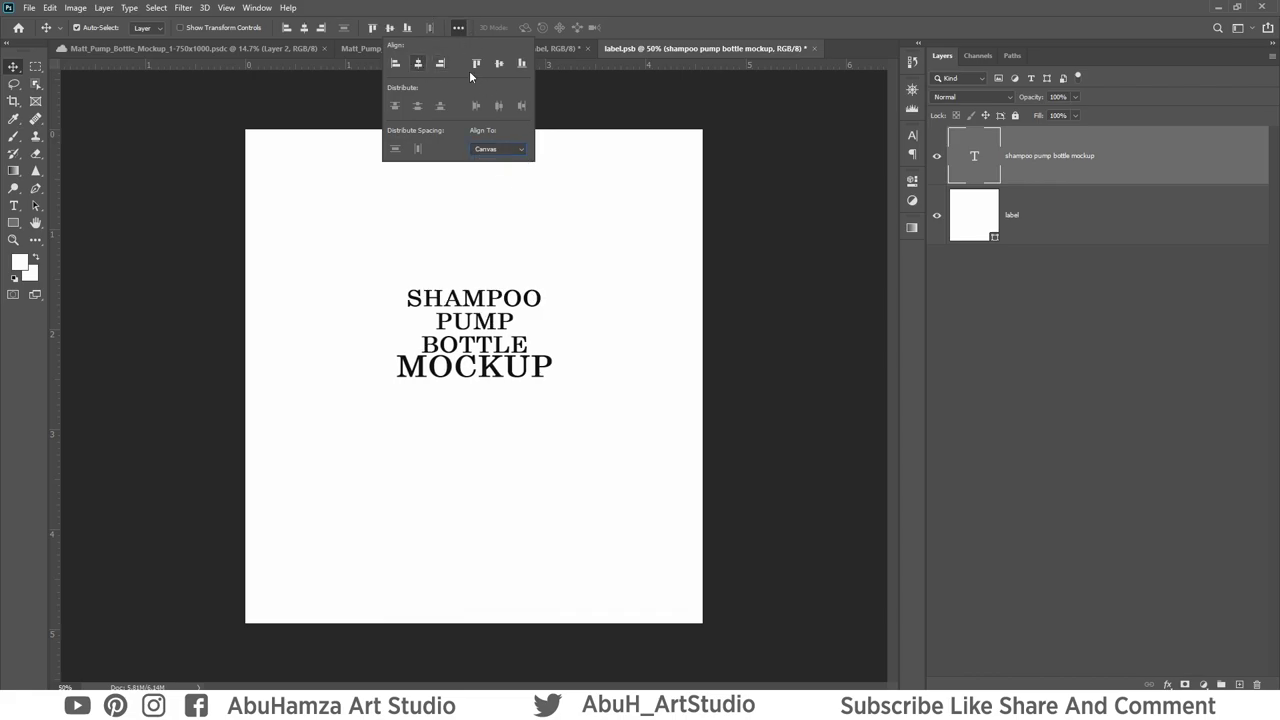
pyautogui.click(499, 63)
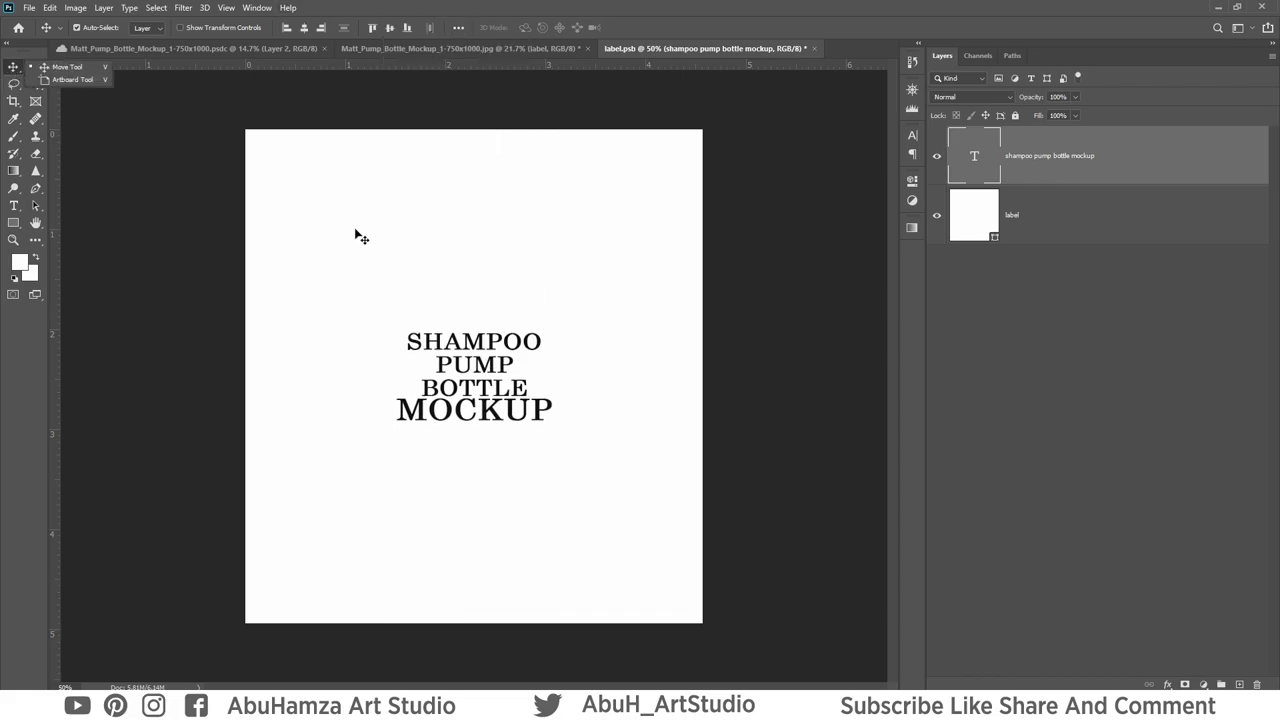
pyautogui.click(480, 266)
# Move the title up on the label and scale it proportionally to about 177%.
pyautogui.moveTo(490, 412); pyautogui.dragTo(494, 337)
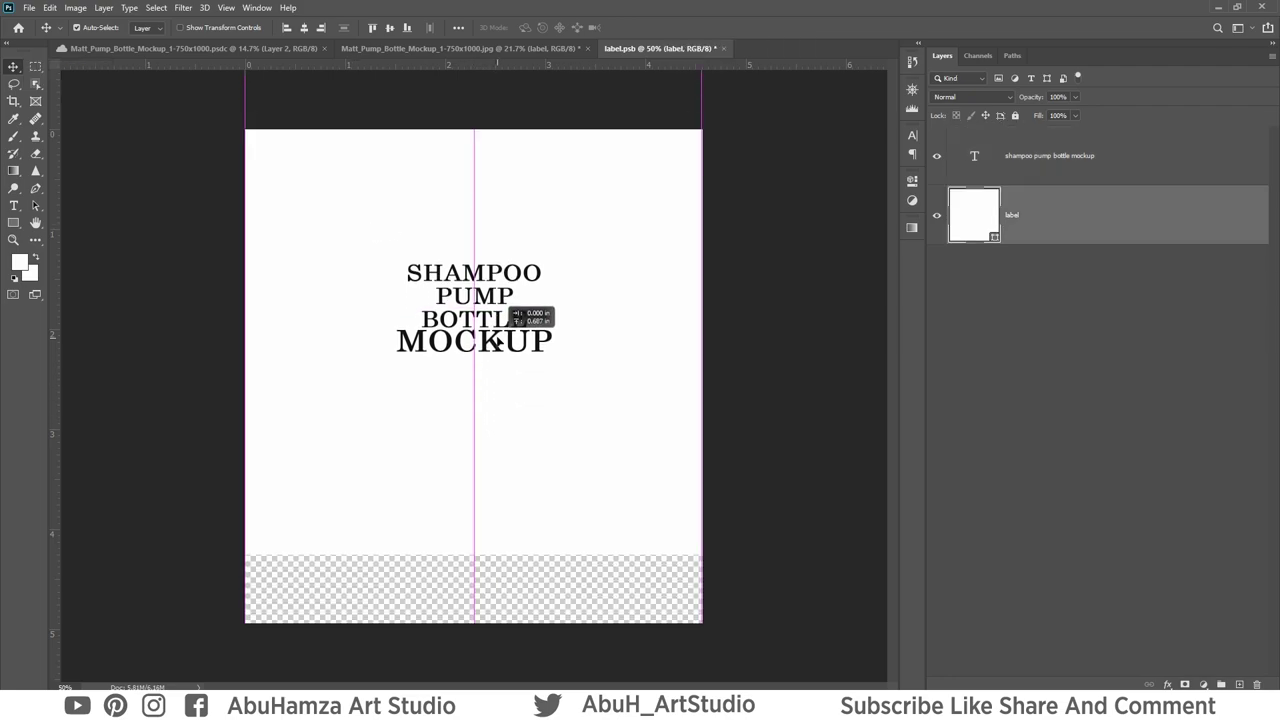
pyautogui.click(494, 343)
pyautogui.hotkey('ctrl', 'z')
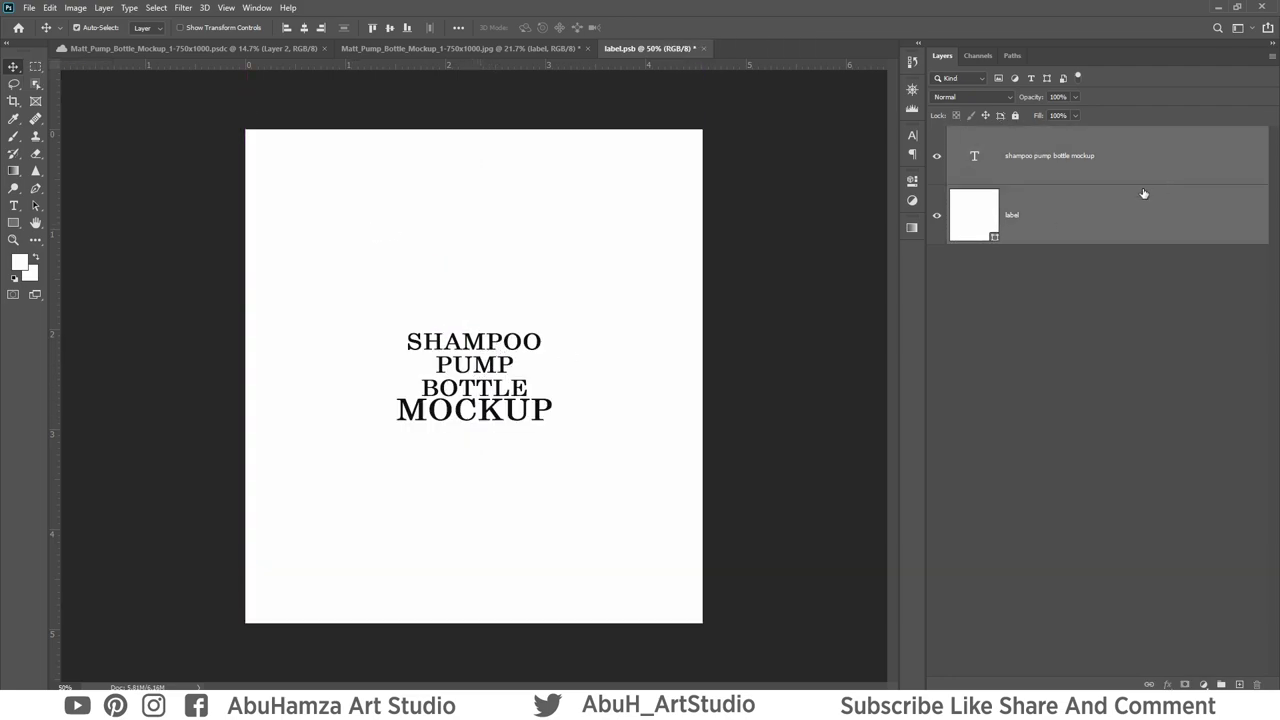
pyautogui.click(1147, 162)
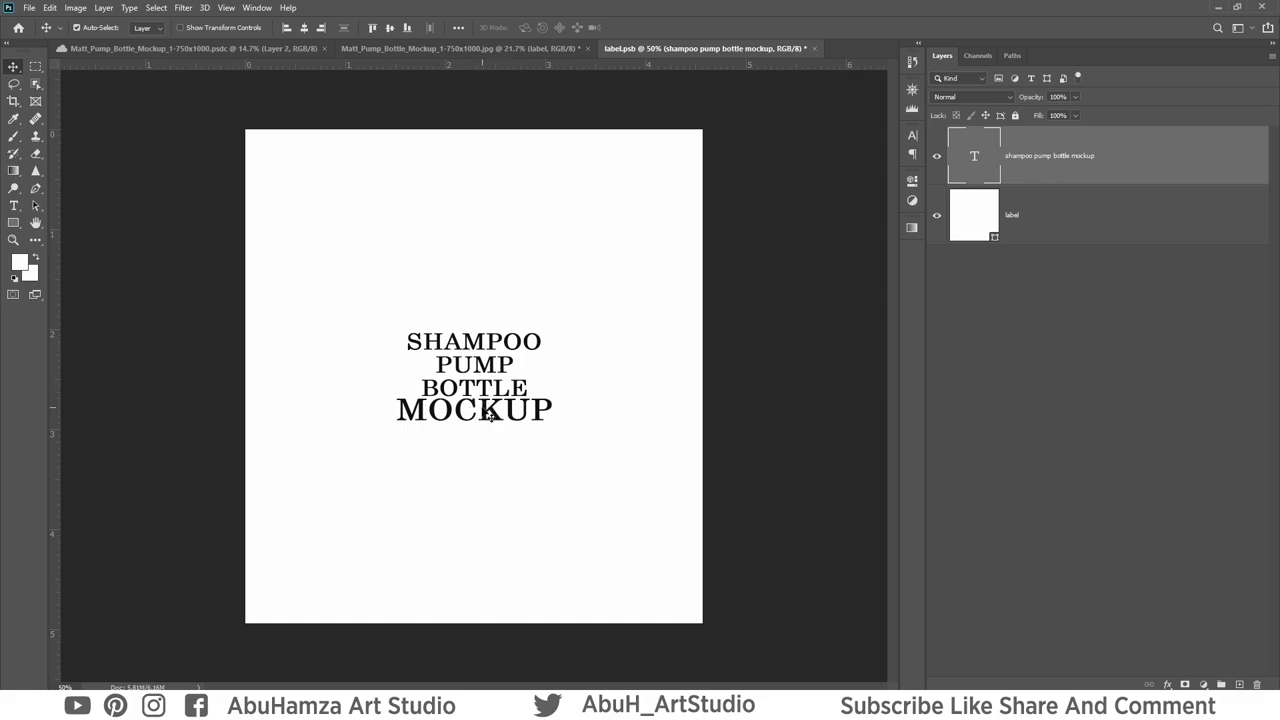
pyautogui.moveTo(487, 410); pyautogui.dragTo(494, 338)
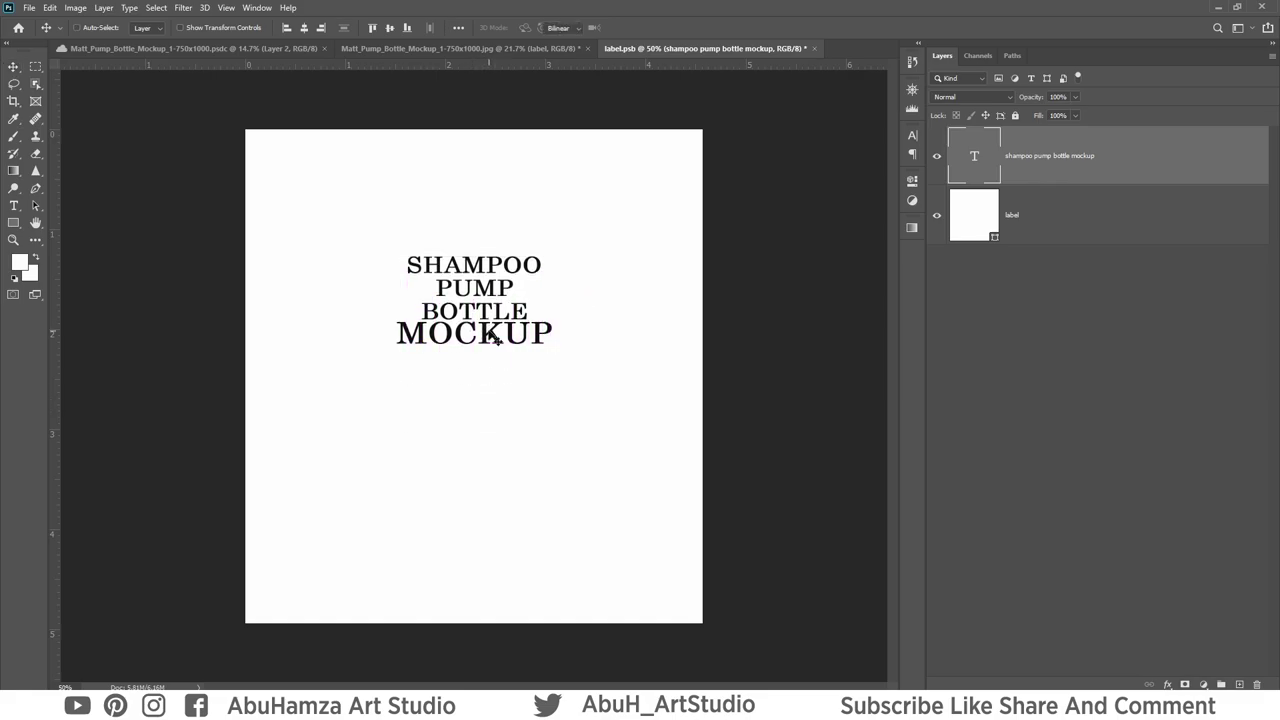
pyautogui.hotkey('ctrl', 't')
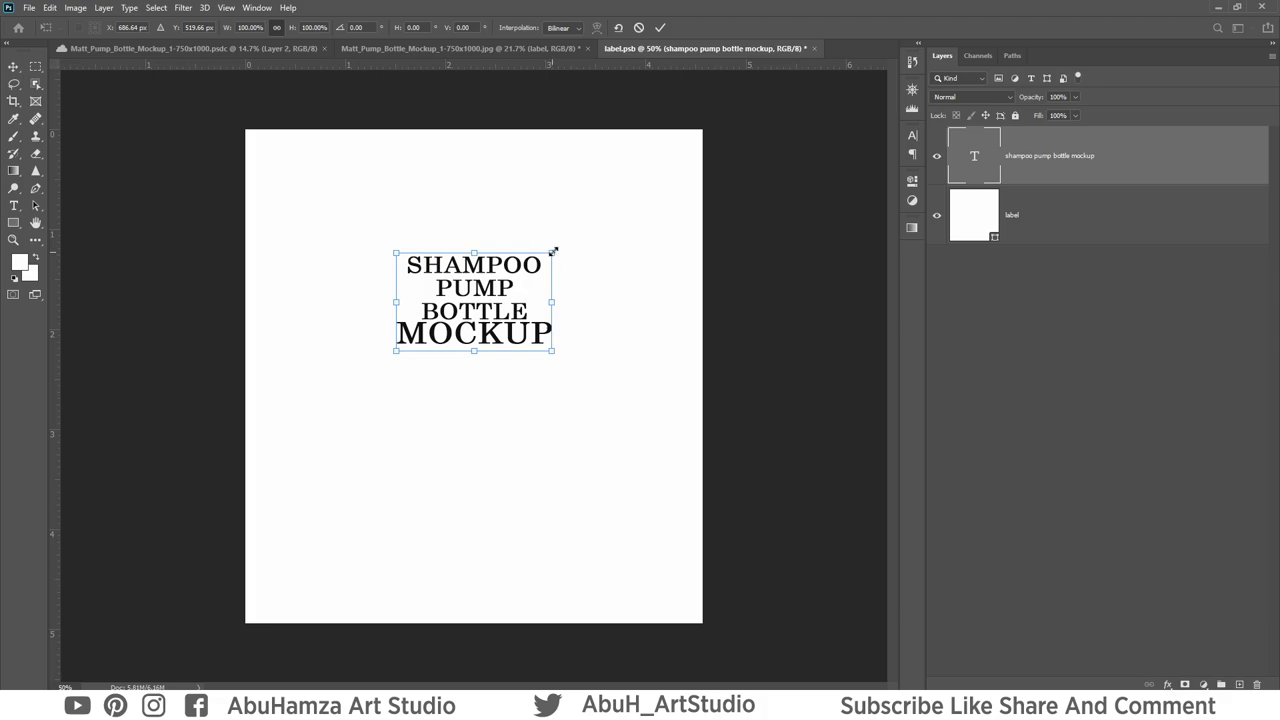
pyautogui.moveTo(553, 251); pyautogui.dragTo(615, 220)
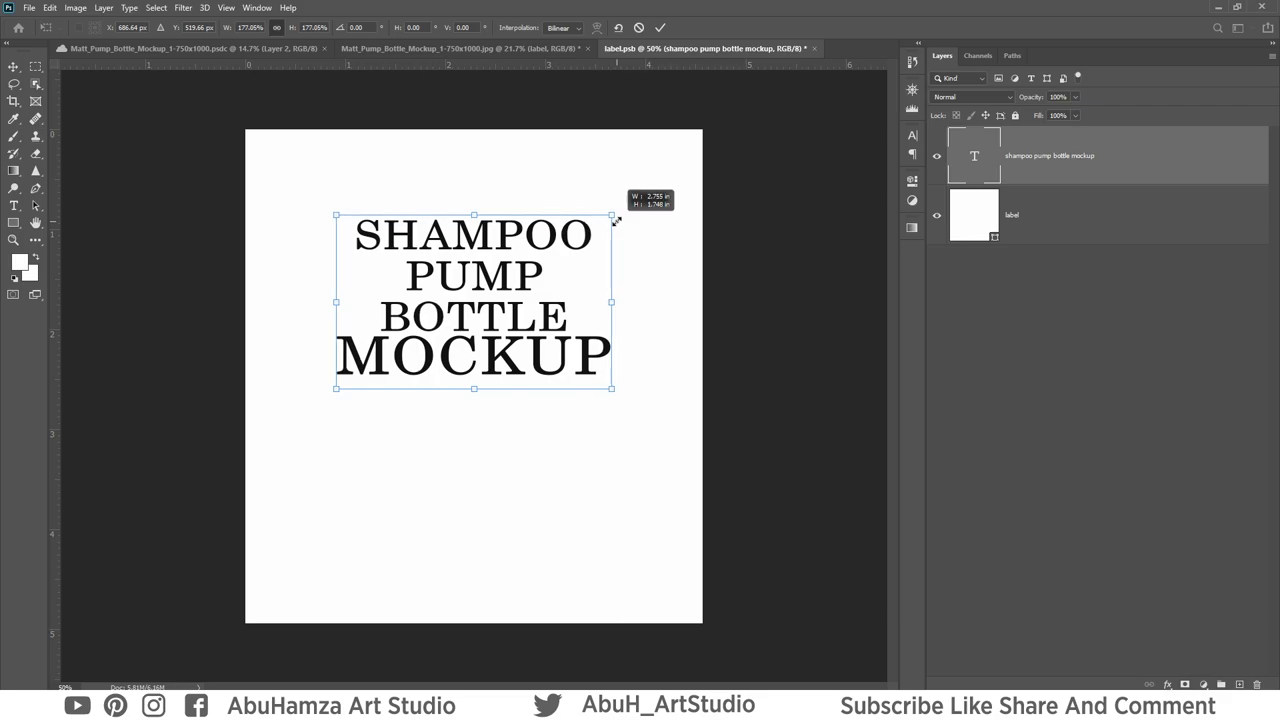
pyautogui.click(660, 27)
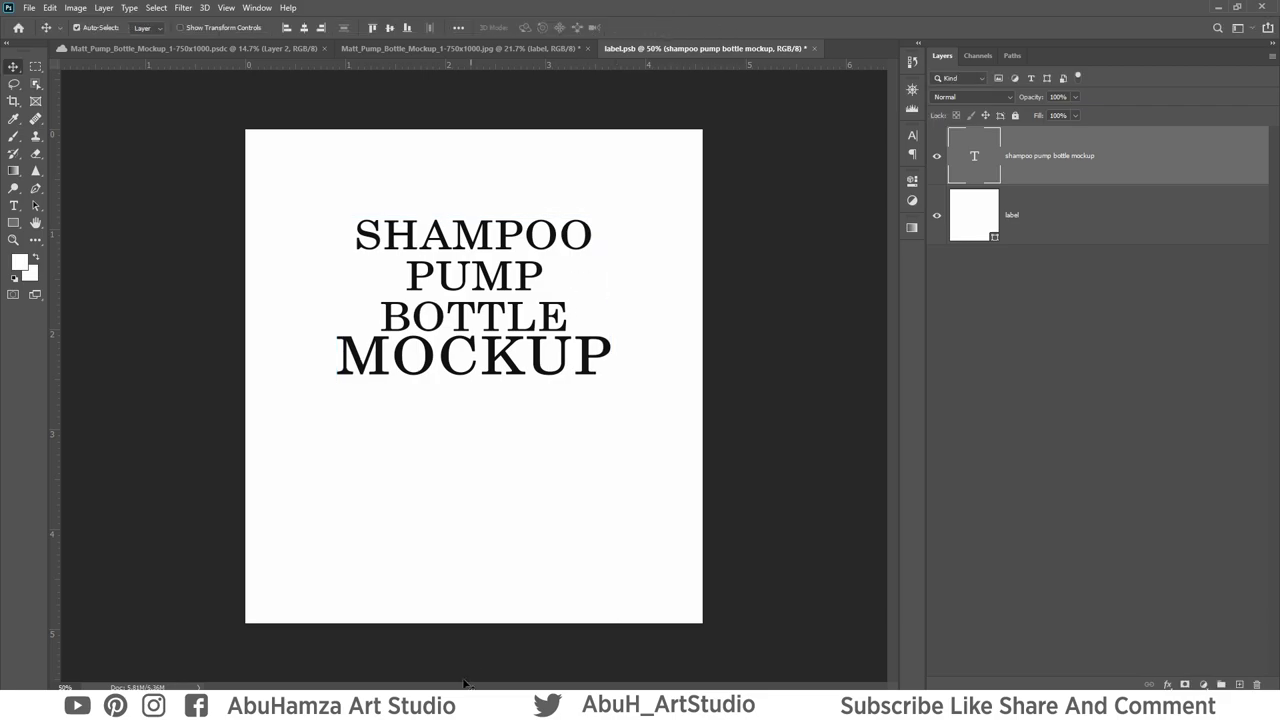
# Copy both website address lines from Notepad, then minimise Notepad.
pyautogui.click(563, 630)
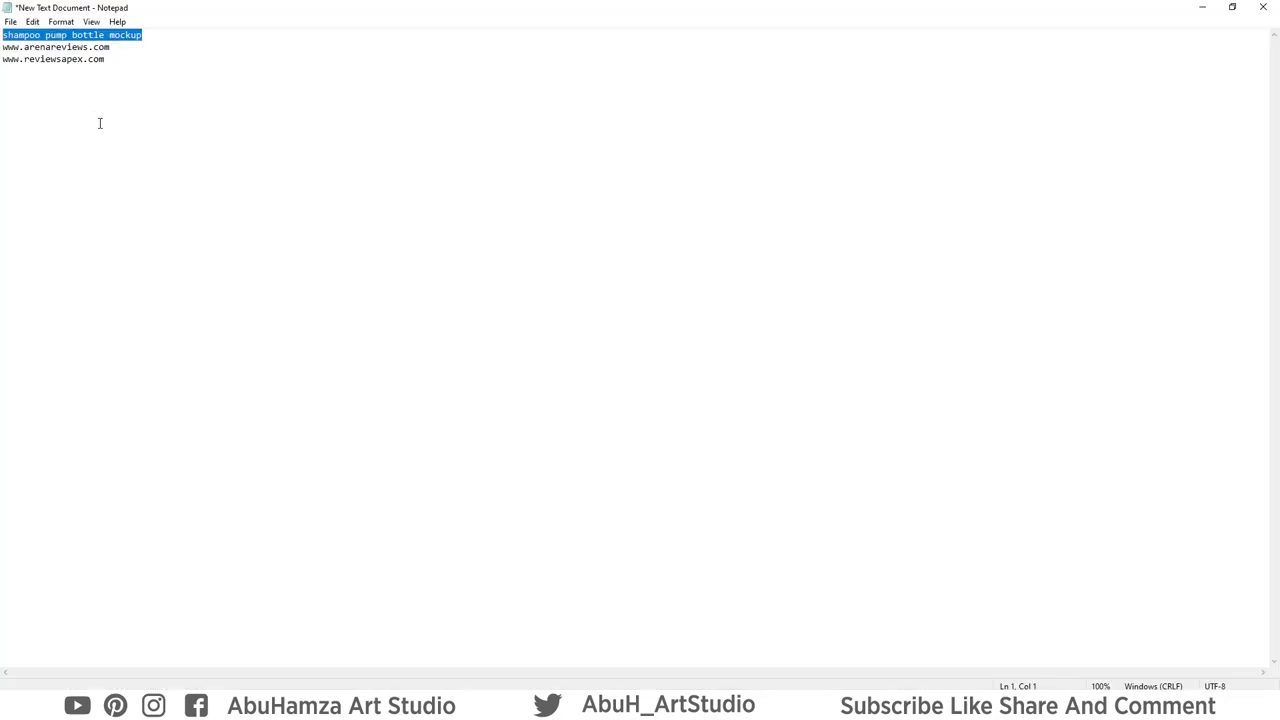
pyautogui.moveTo(113, 47)
pyautogui.mouseDown()
pyautogui.moveTo(19, 46)
pyautogui.moveTo(155, 66)
pyautogui.mouseUp()
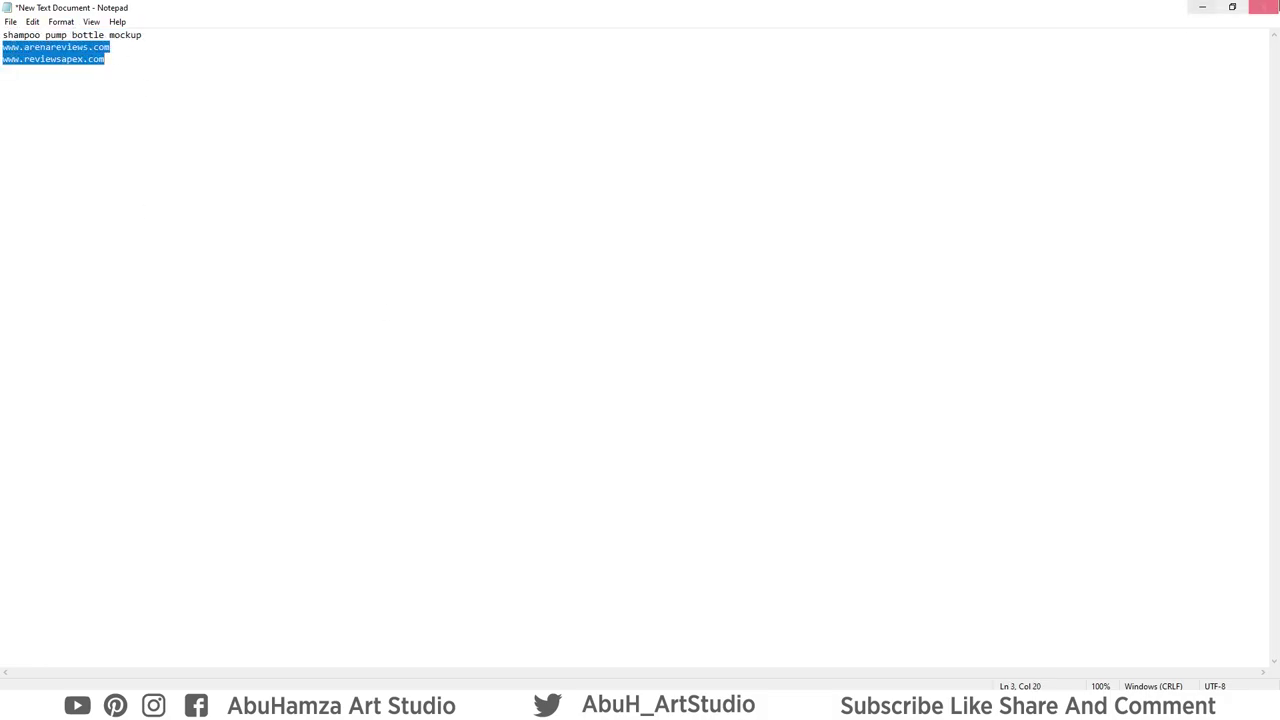
pyautogui.click(1201, 7)
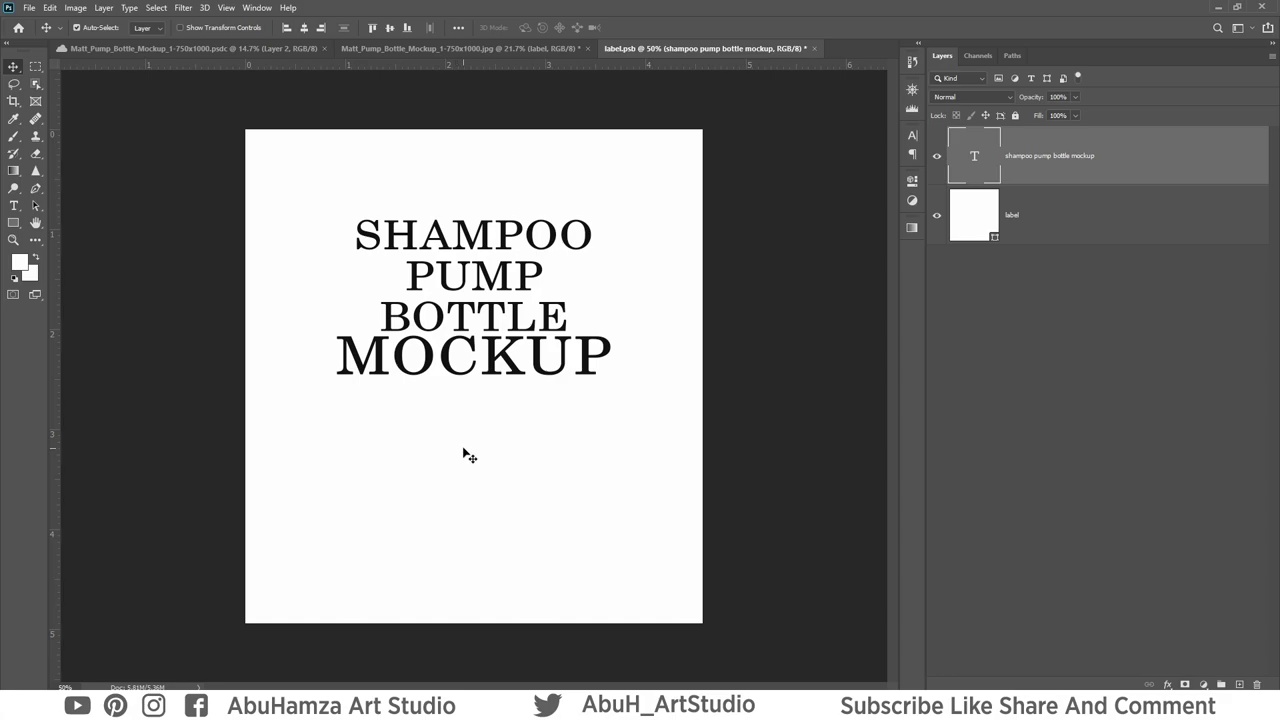
# Paste the website addresses as a new text layer below the title with auto leading.
pyautogui.press('t')
pyautogui.click(450, 525)
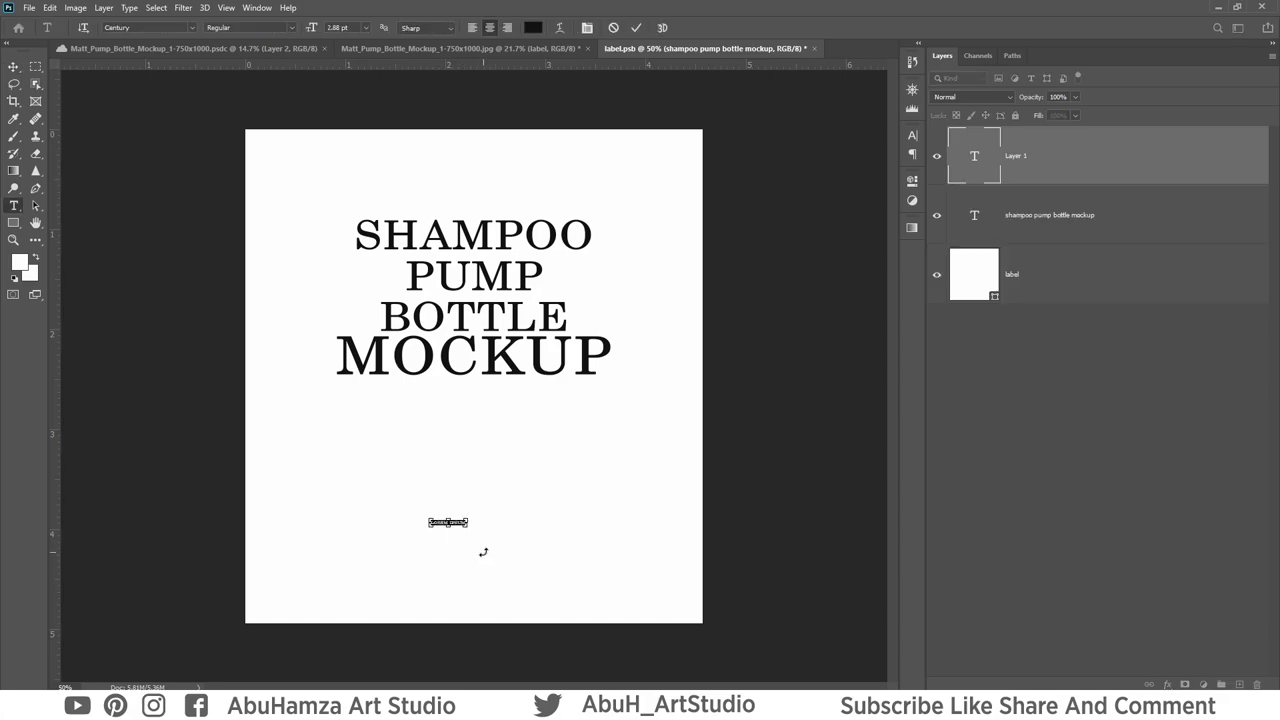
pyautogui.hotkey('ctrl', 'v')
pyautogui.tripleClick(466, 521)
pyautogui.click(911, 136)
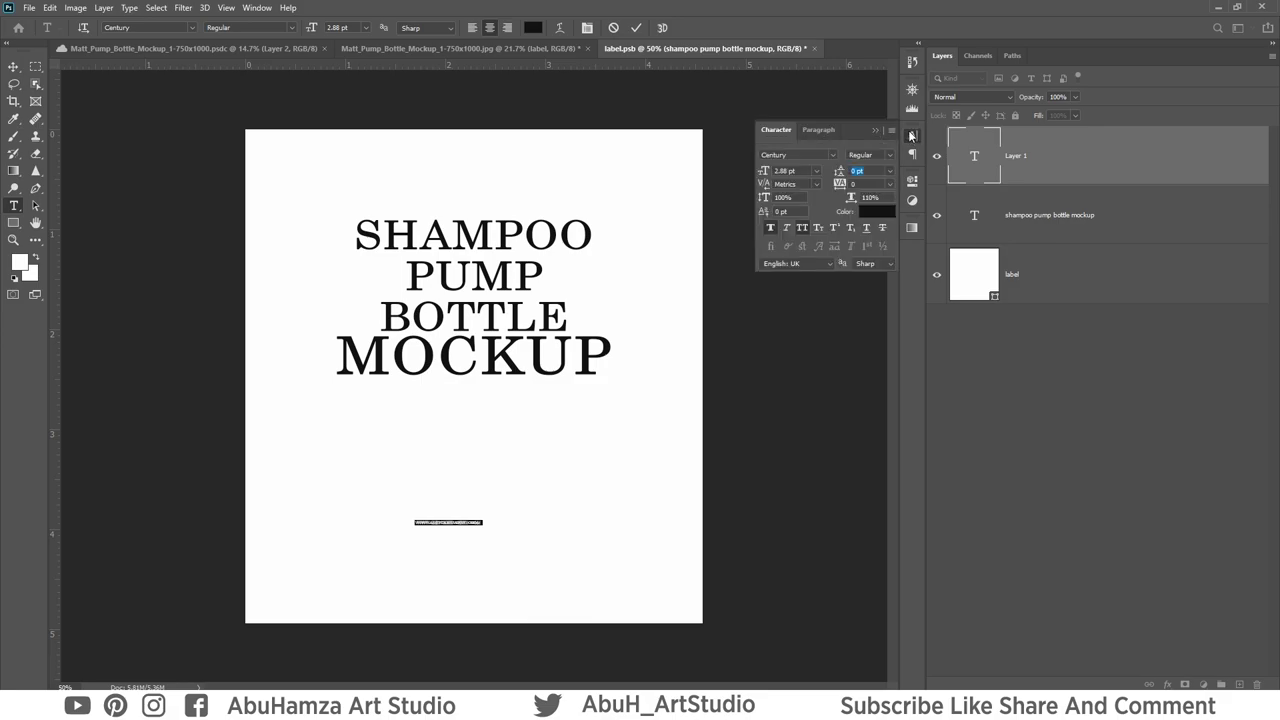
pyautogui.click(890, 175)
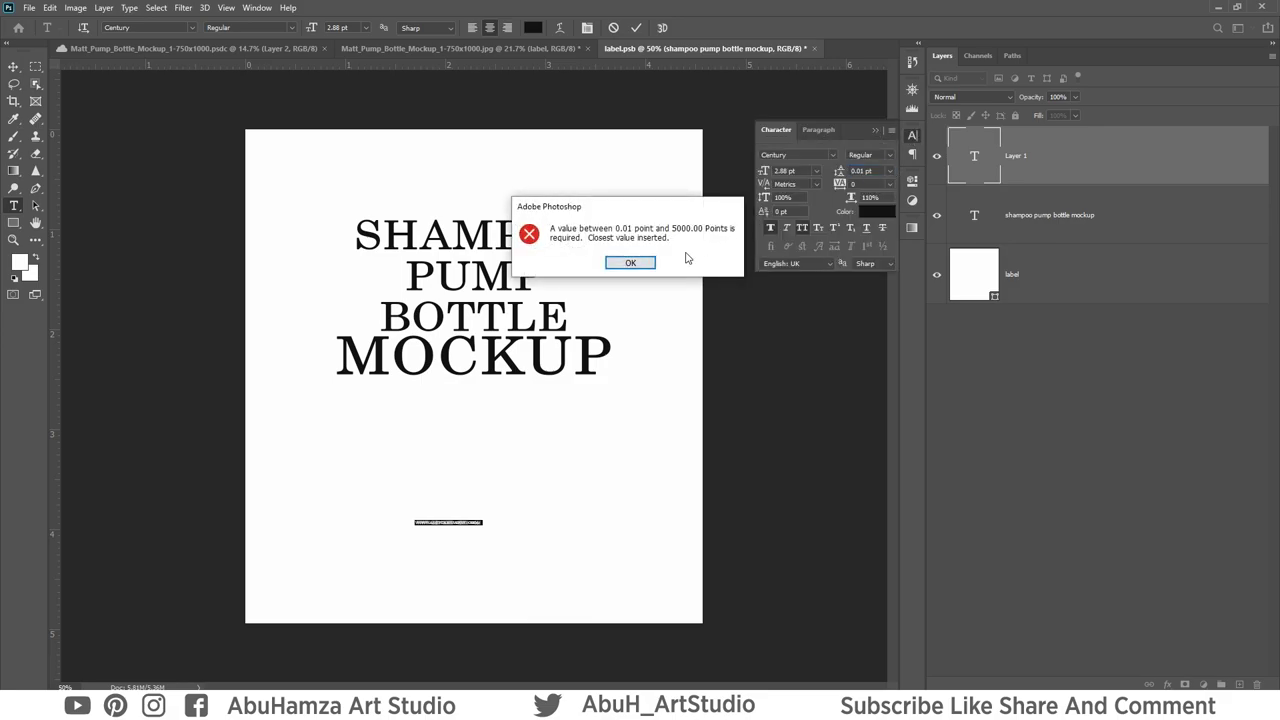
pyautogui.press('Return')
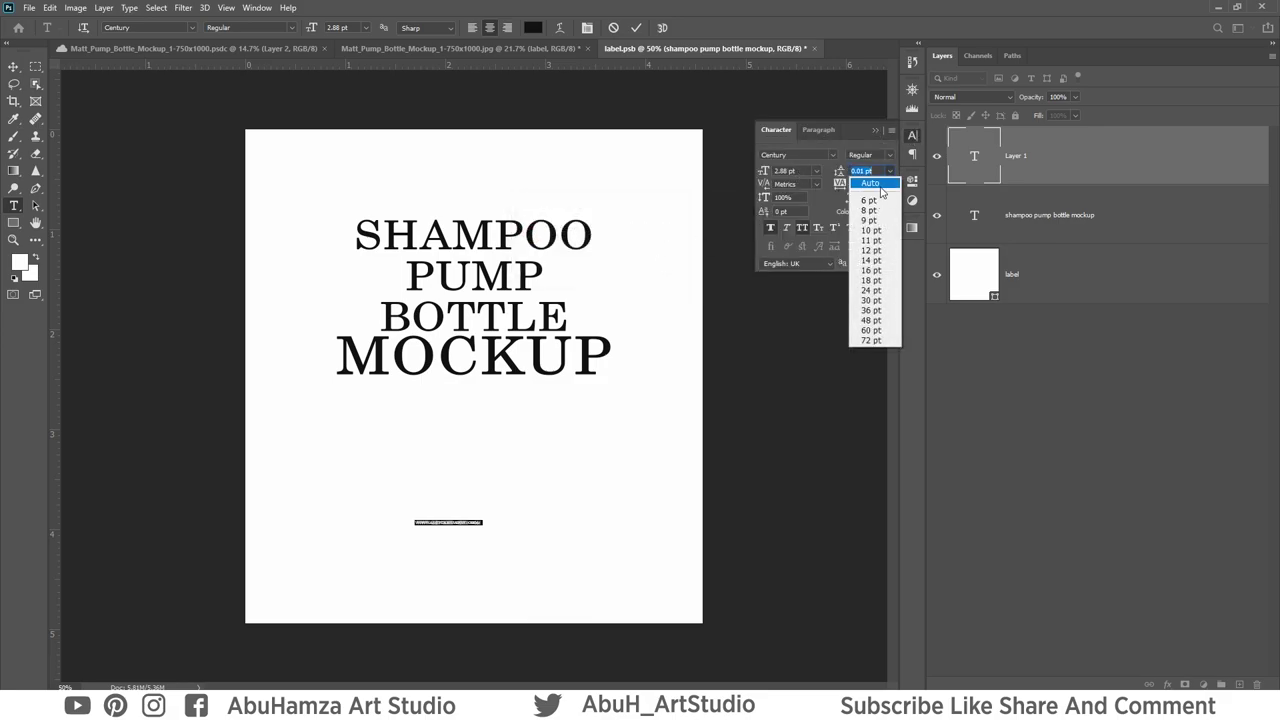
pyautogui.click(880, 184)
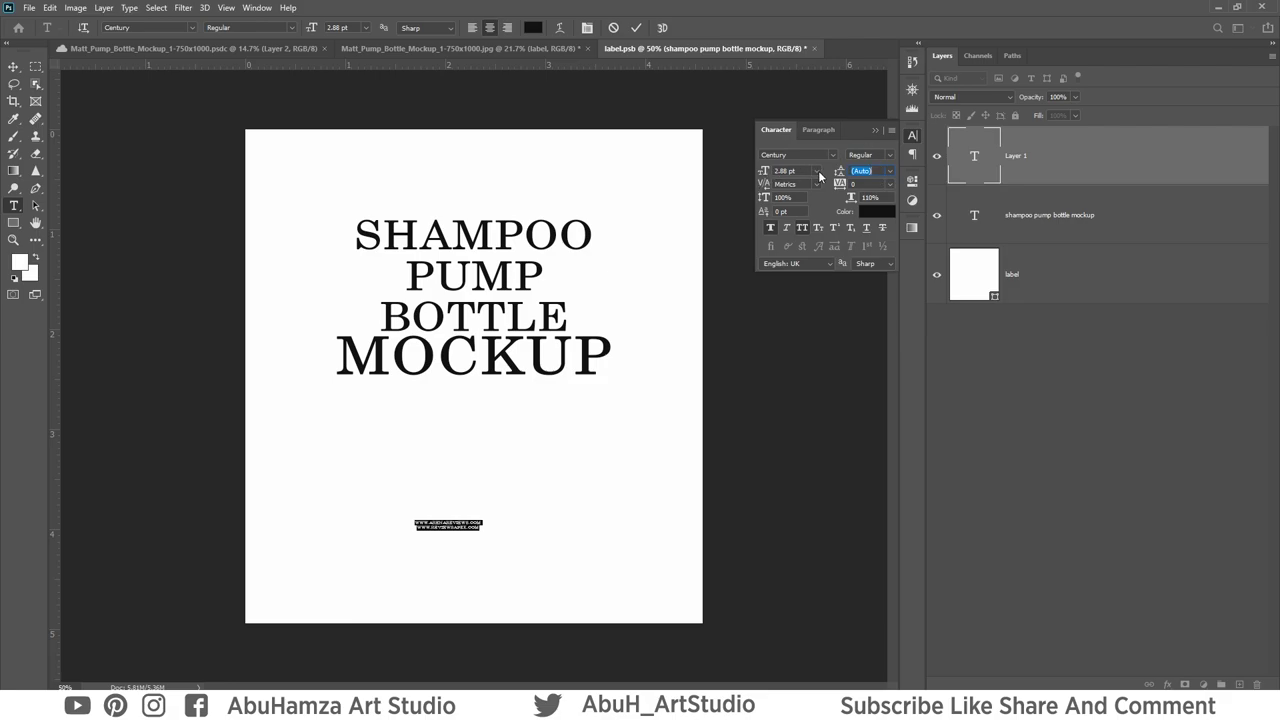
# Set the URL text to 14 pt and centre it horizontally near the label's bottom.
pyautogui.click(818, 170)
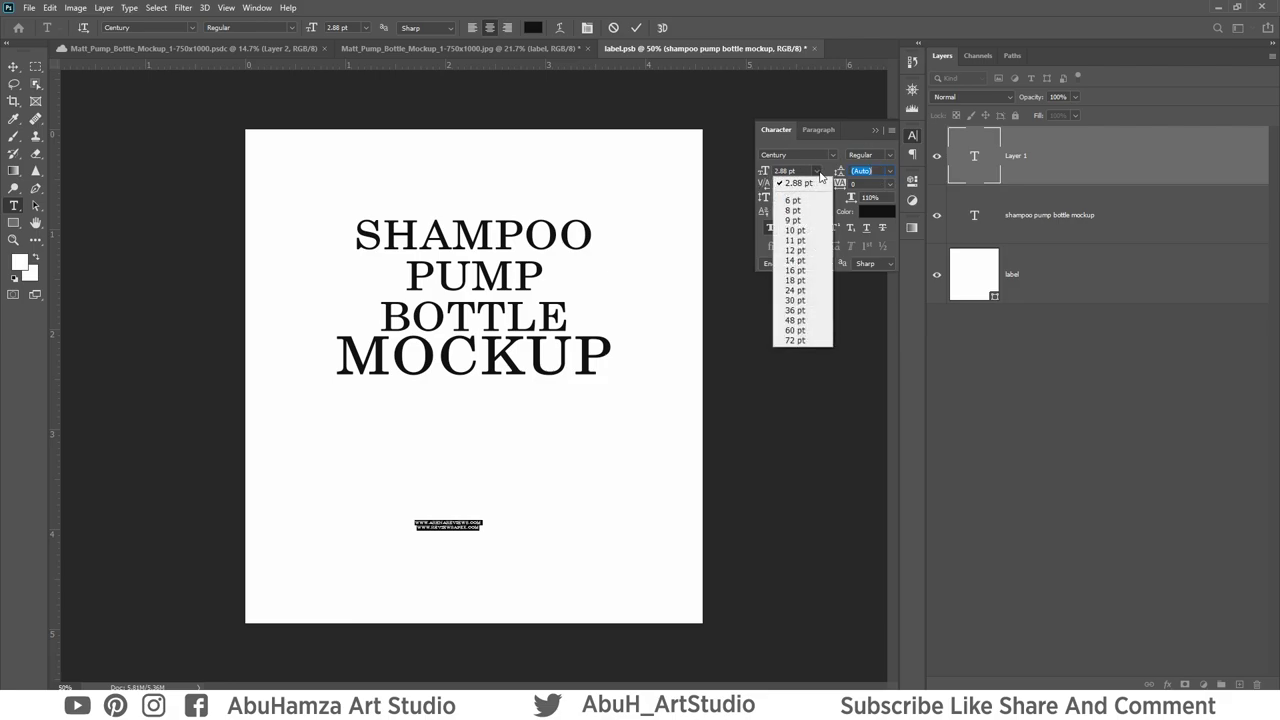
pyautogui.click(807, 280)
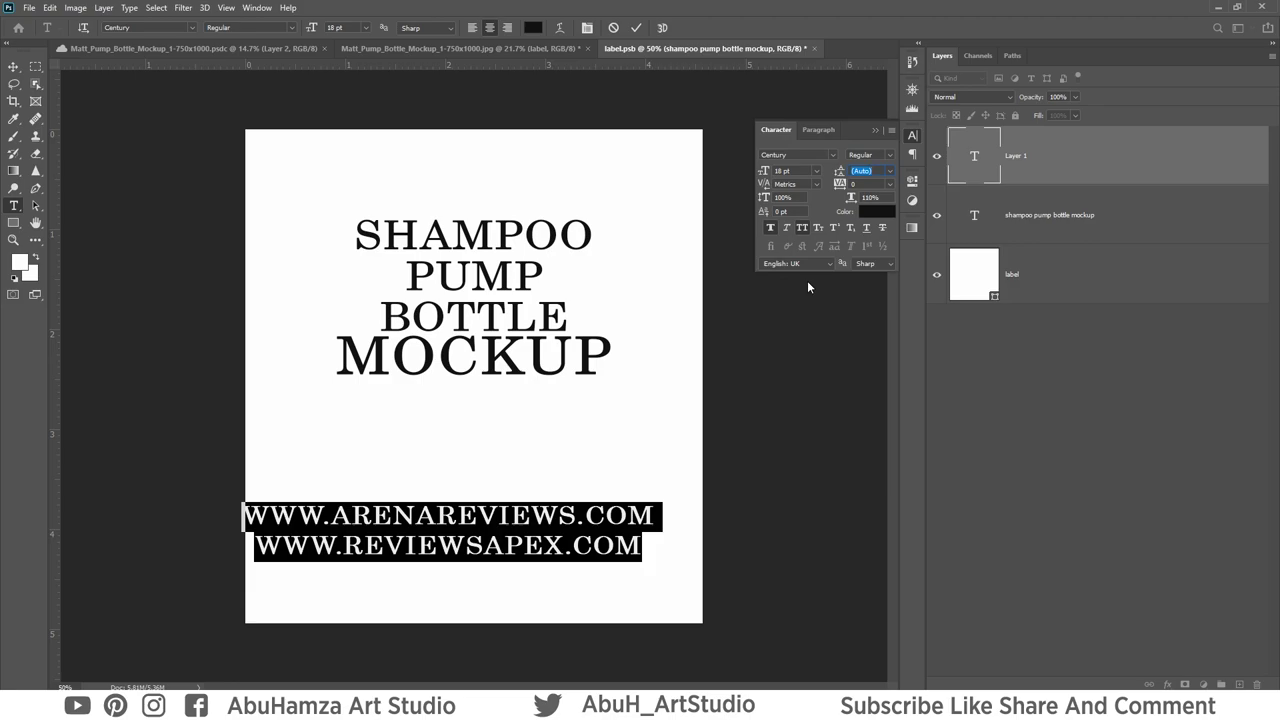
pyautogui.click(818, 171)
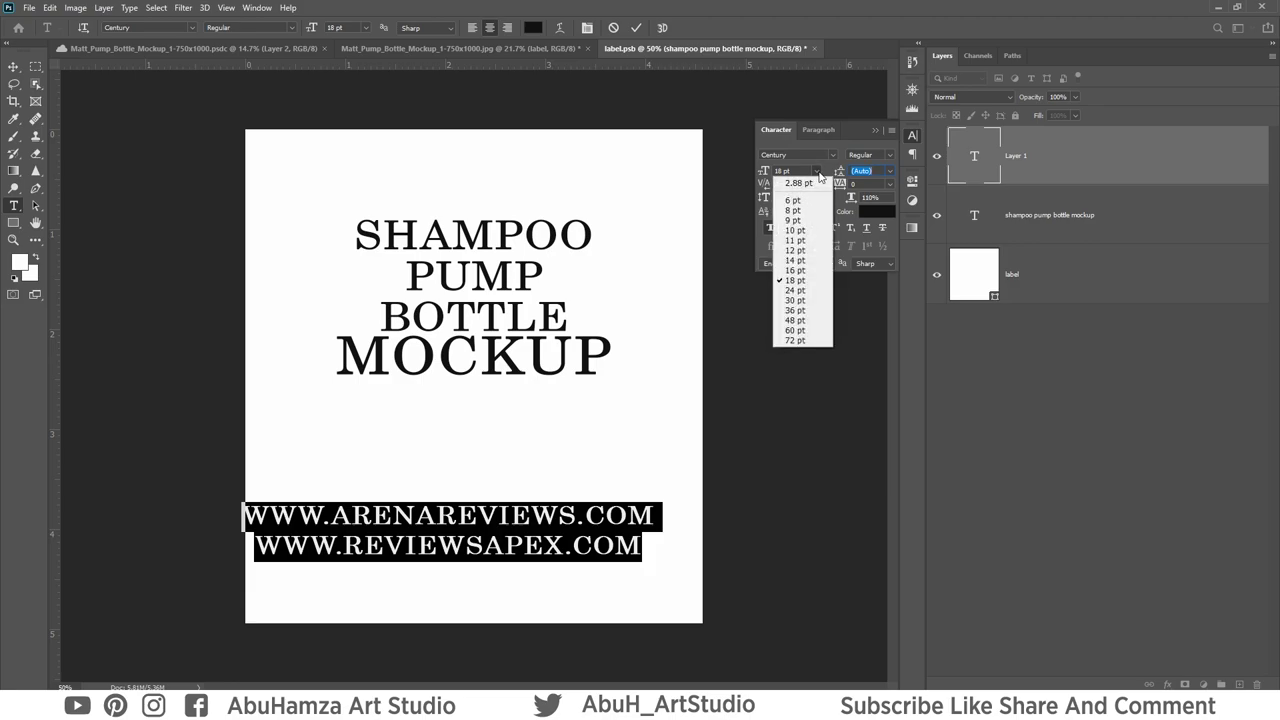
pyautogui.click(801, 261)
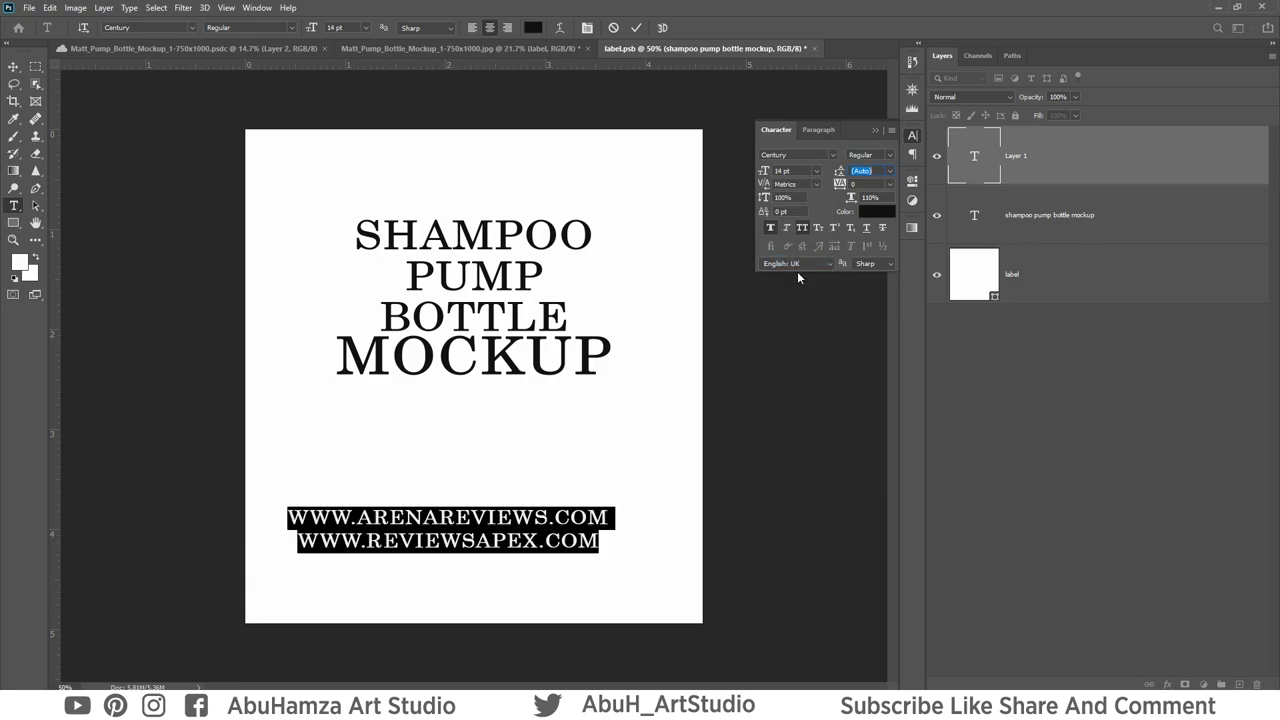
pyautogui.click(872, 130)
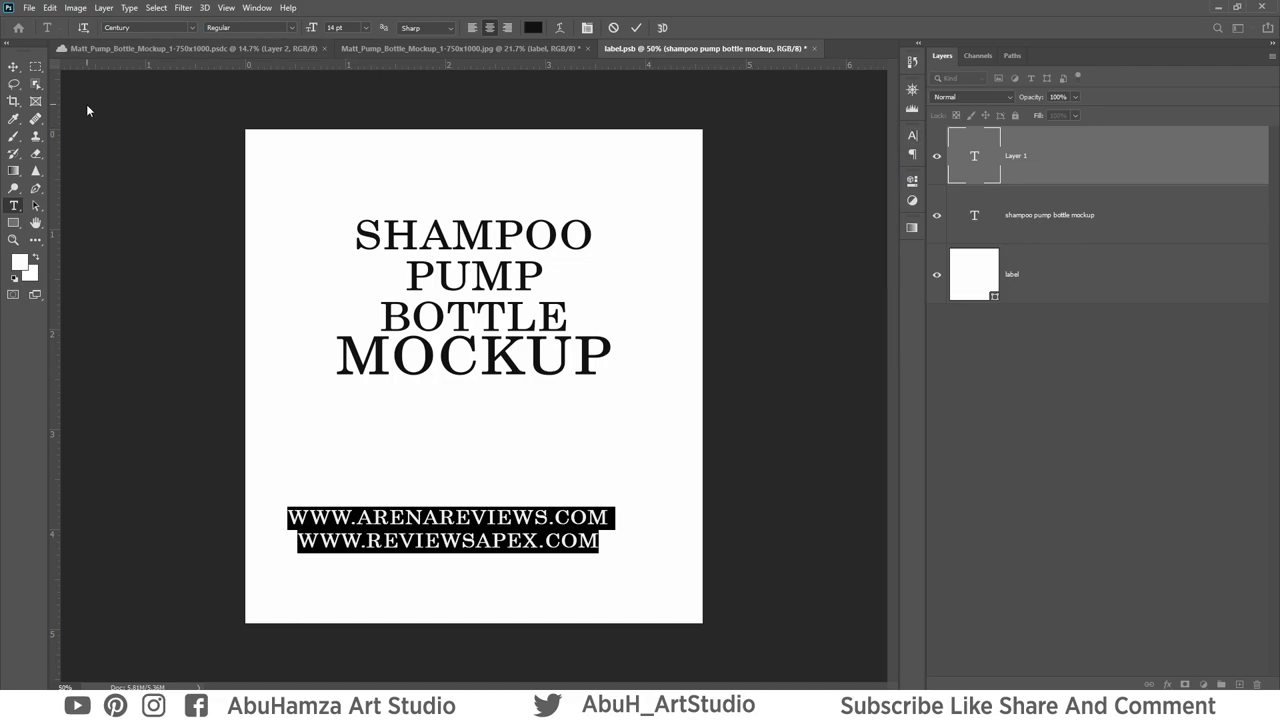
pyautogui.click(13, 66)
pyautogui.moveTo(467, 524)
pyautogui.mouseDown()
pyautogui.moveTo(485, 523)
pyautogui.moveTo(478, 543)
pyautogui.mouseUp()
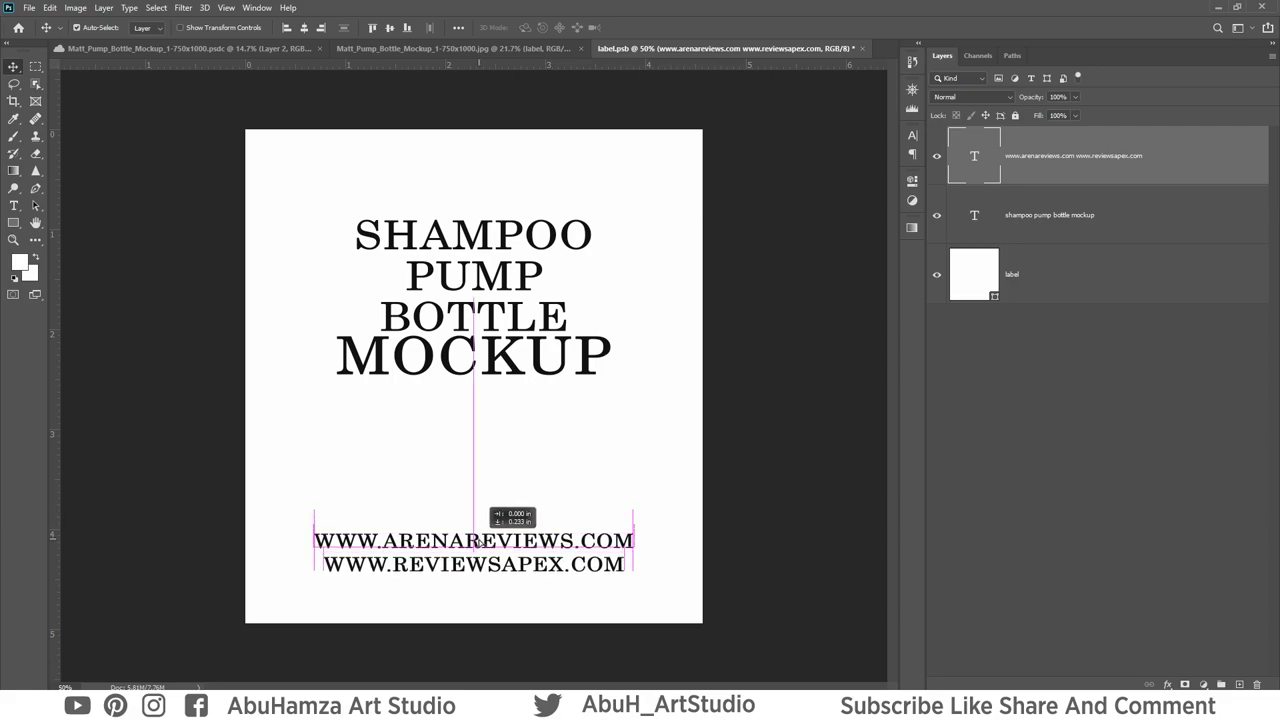
pyautogui.click(491, 458)
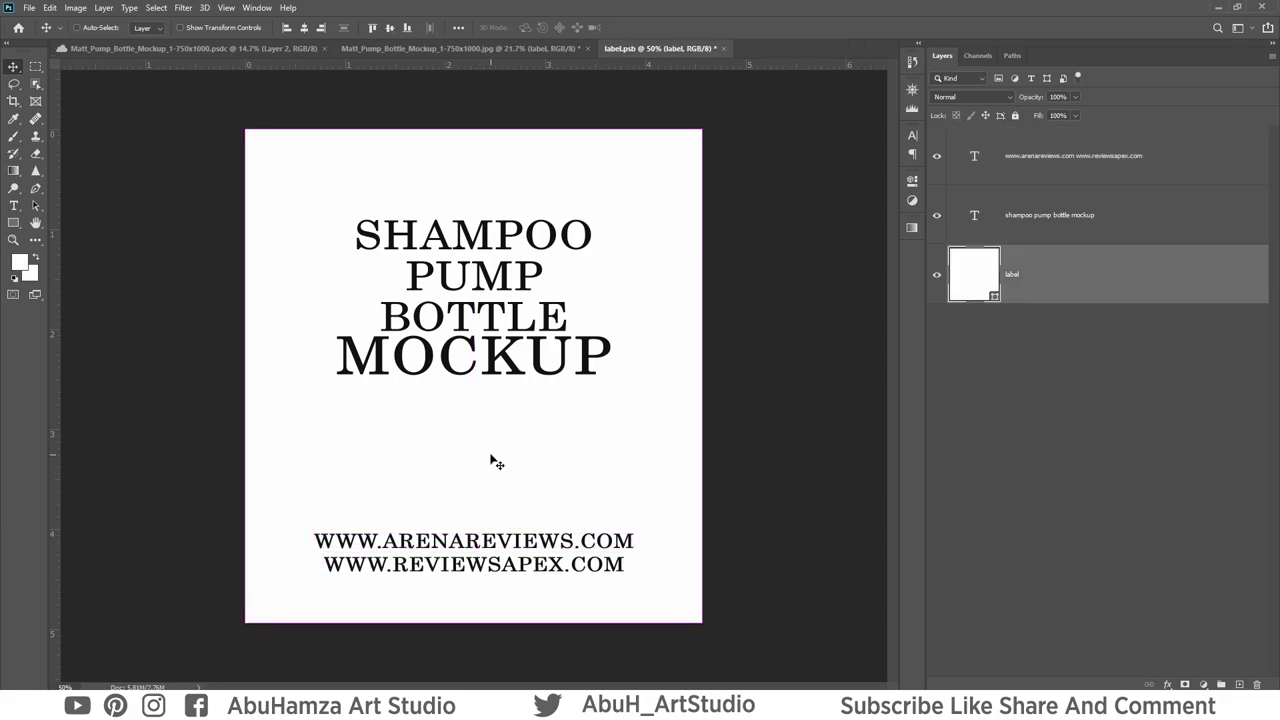
# Save label.psb, return to the bottle mockup and select Layer 0 copy 3.
pyautogui.hotkey('ctrl', 's')
pyautogui.click(186, 48)
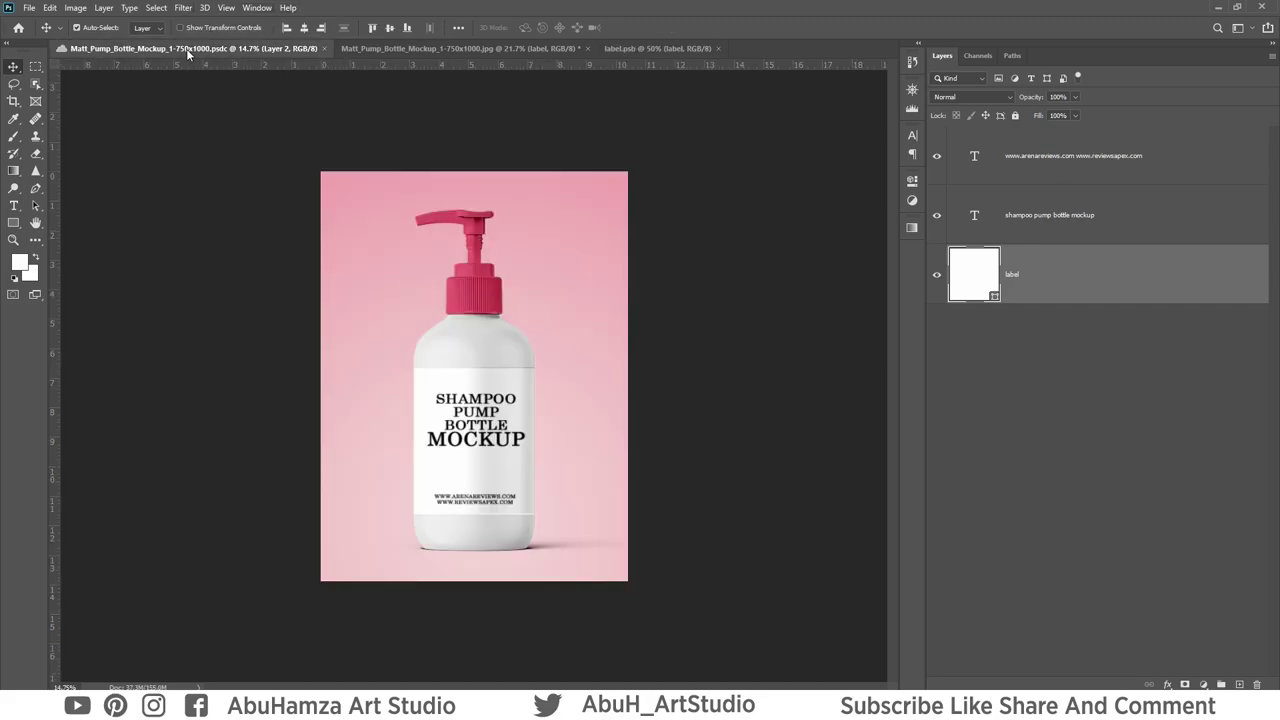
pyautogui.click(485, 48)
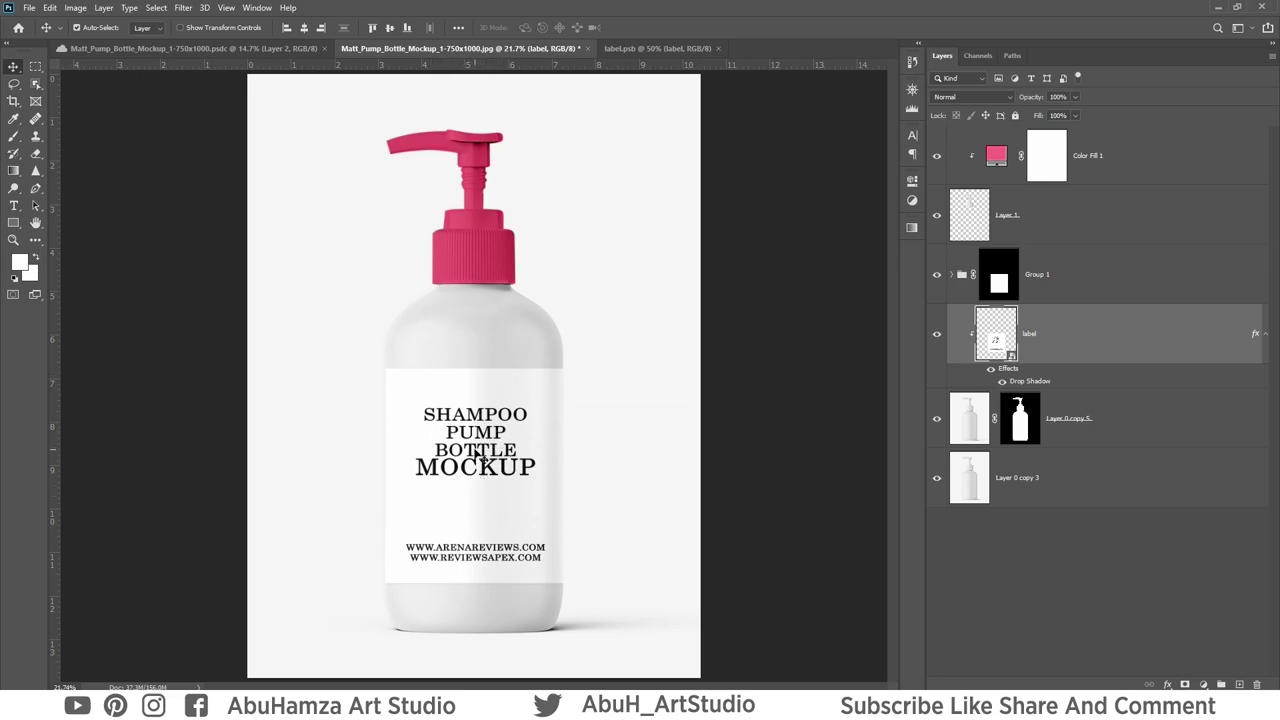
pyautogui.click(1080, 478)
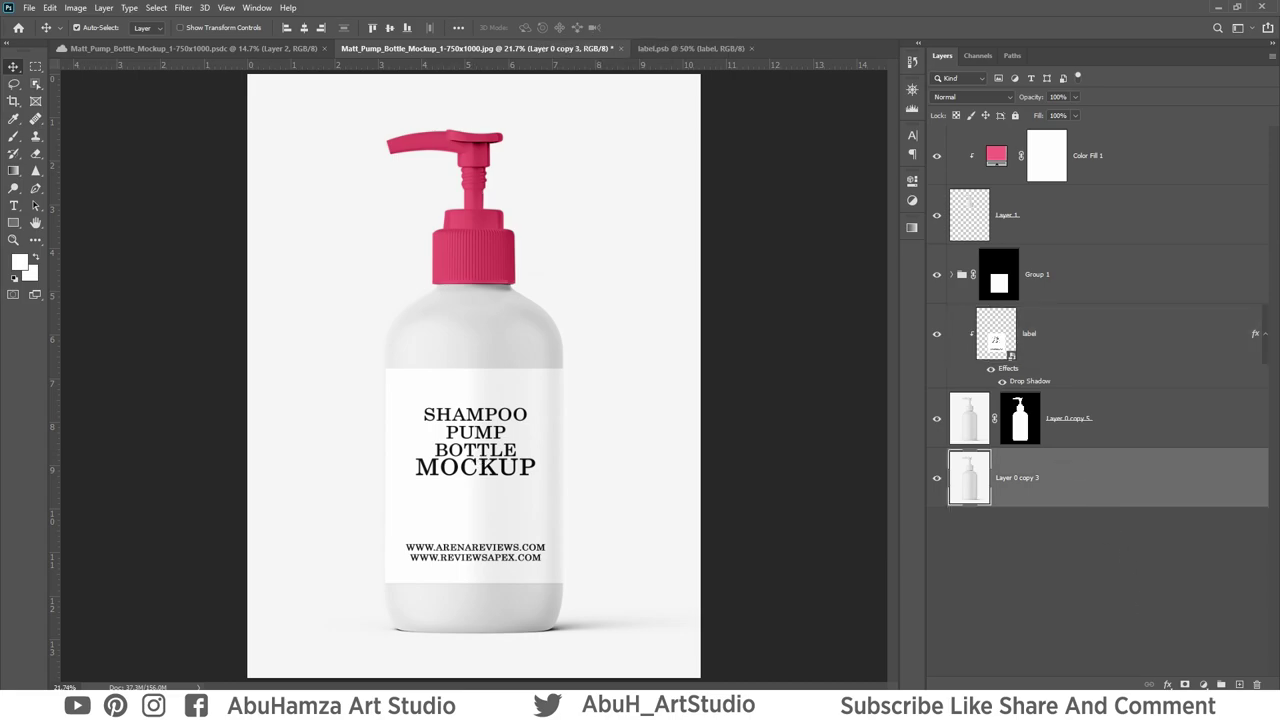
pyautogui.click(1203, 684)
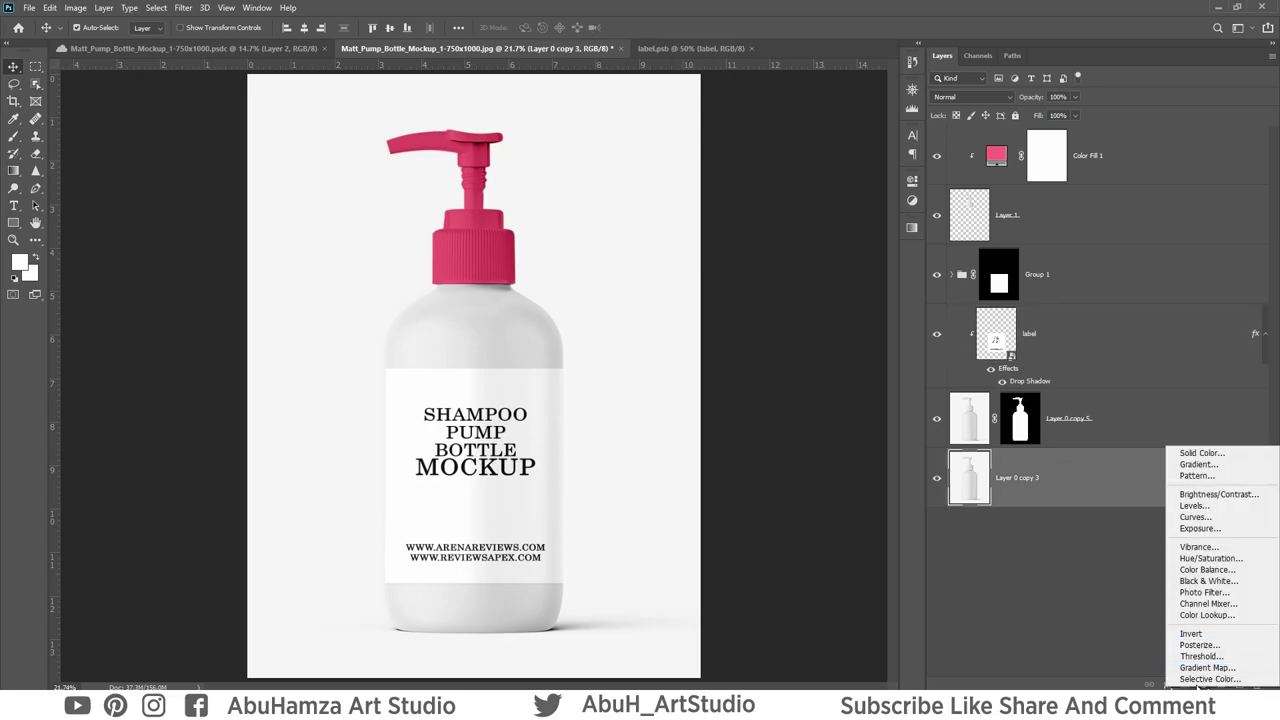
# Add a gradient fill running from a grey left stop to a fully opaque white right stop.
pyautogui.click(1205, 464)
pyautogui.click(868, 176)
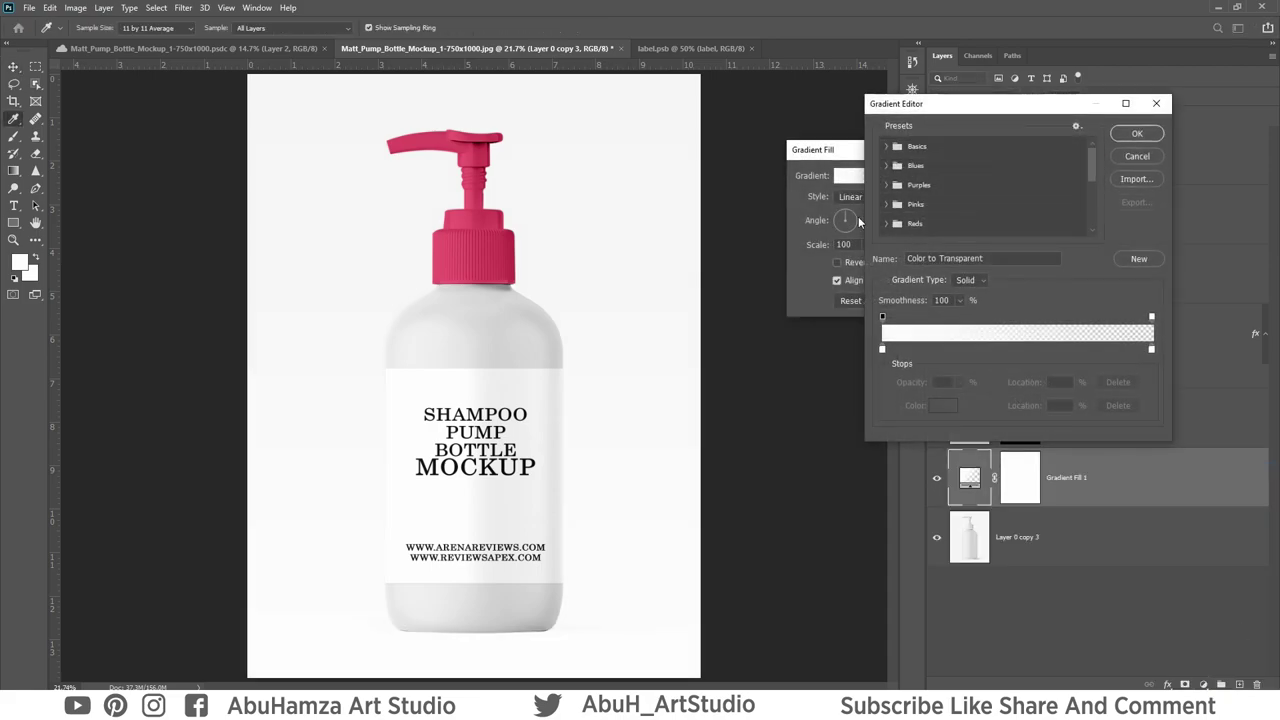
pyautogui.click(882, 349)
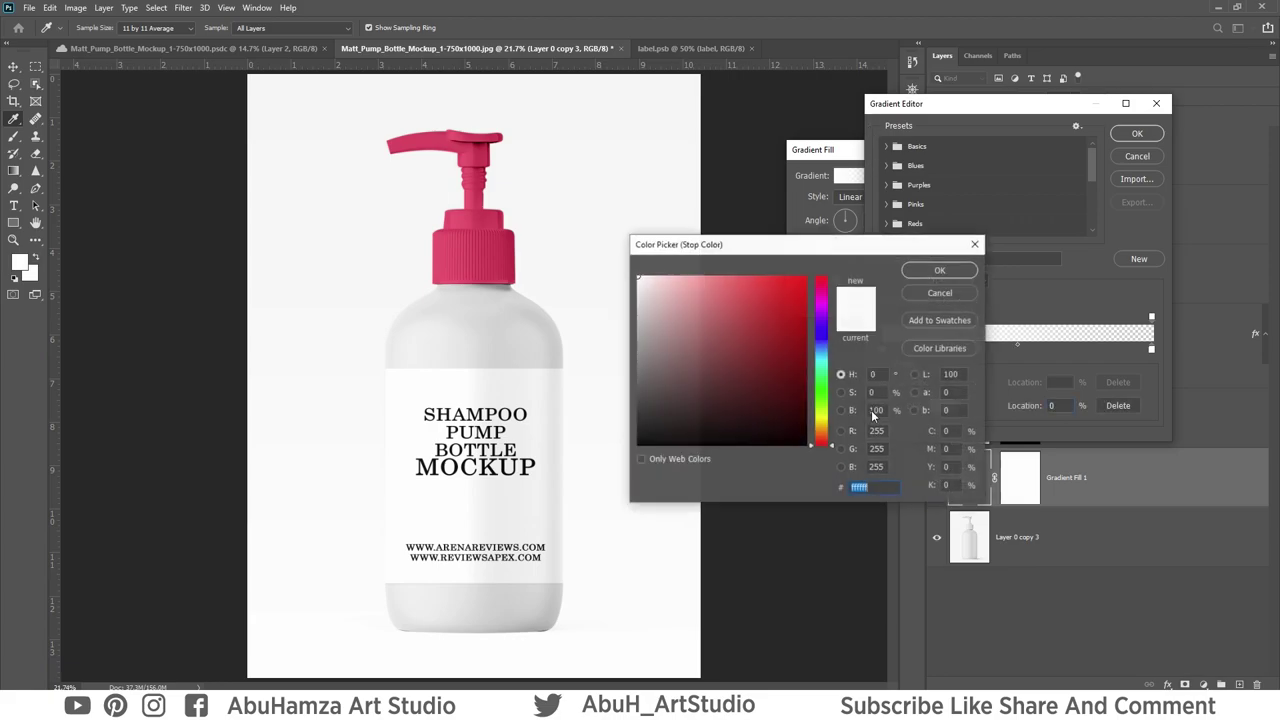
pyautogui.click(943, 405)
pyautogui.write('acacac')
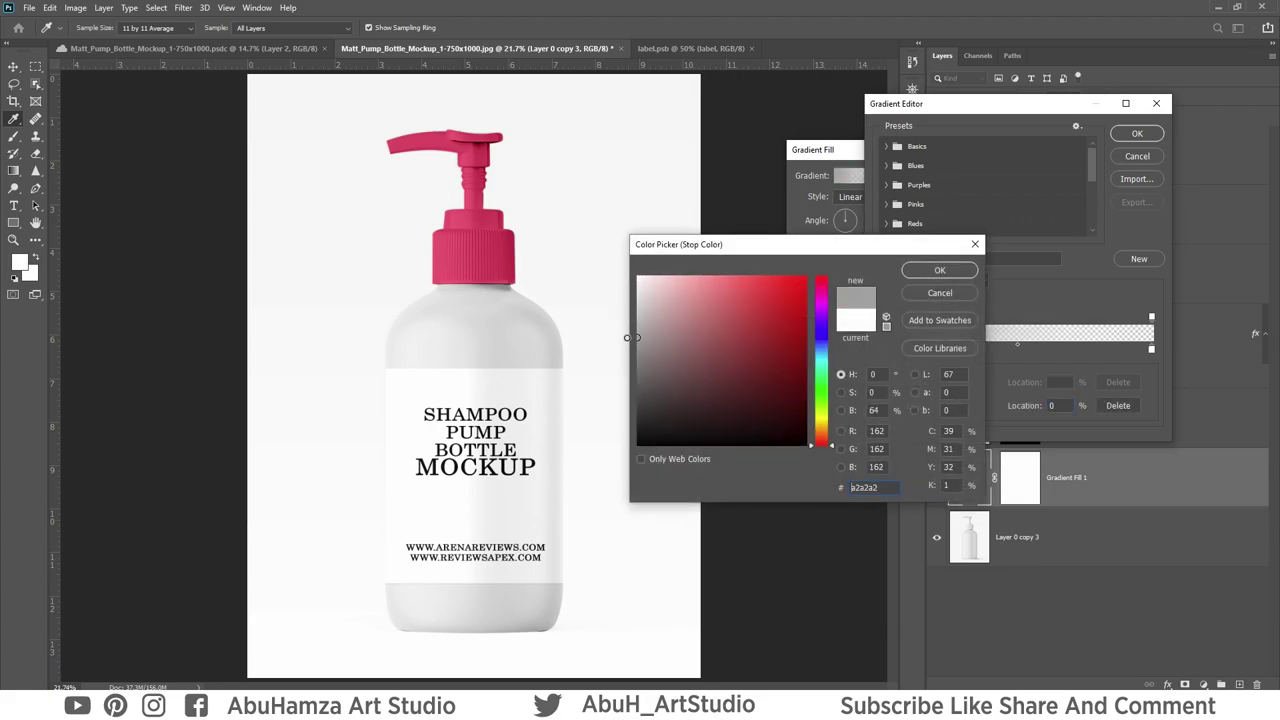
pyautogui.write('999999')
pyautogui.click(937, 270)
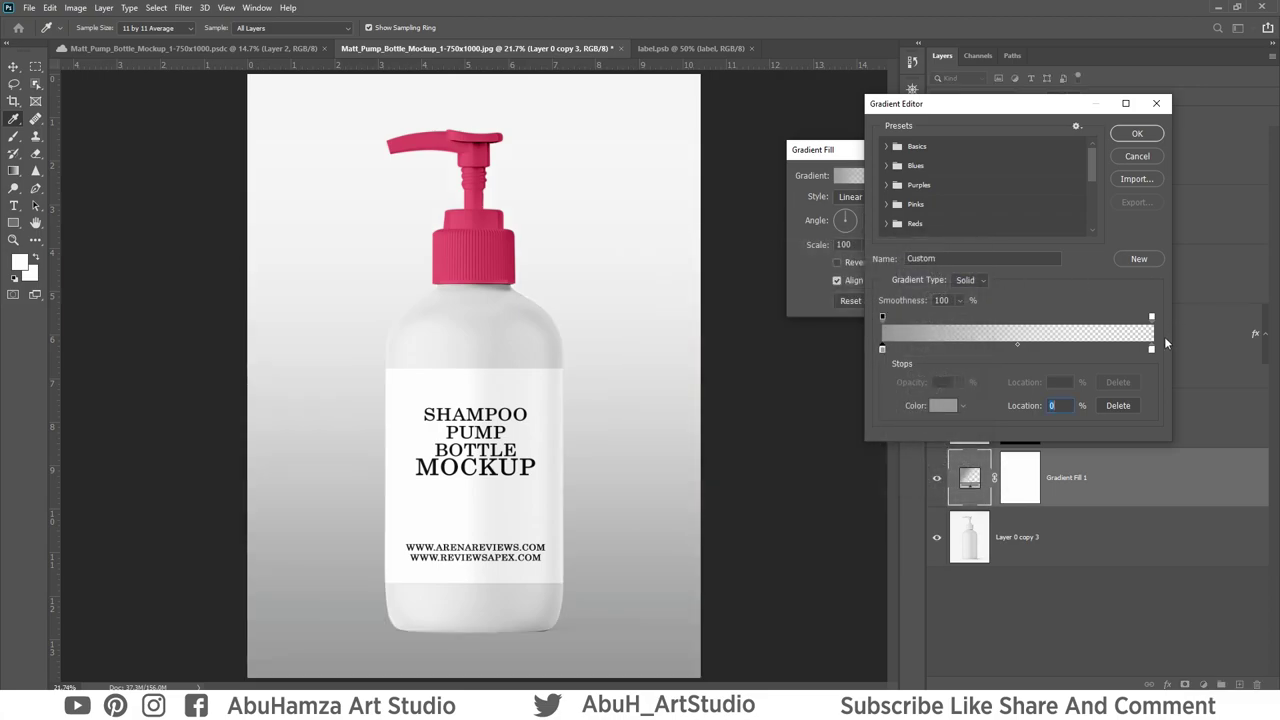
pyautogui.click(1151, 350)
pyautogui.doubleClick(1151, 350)
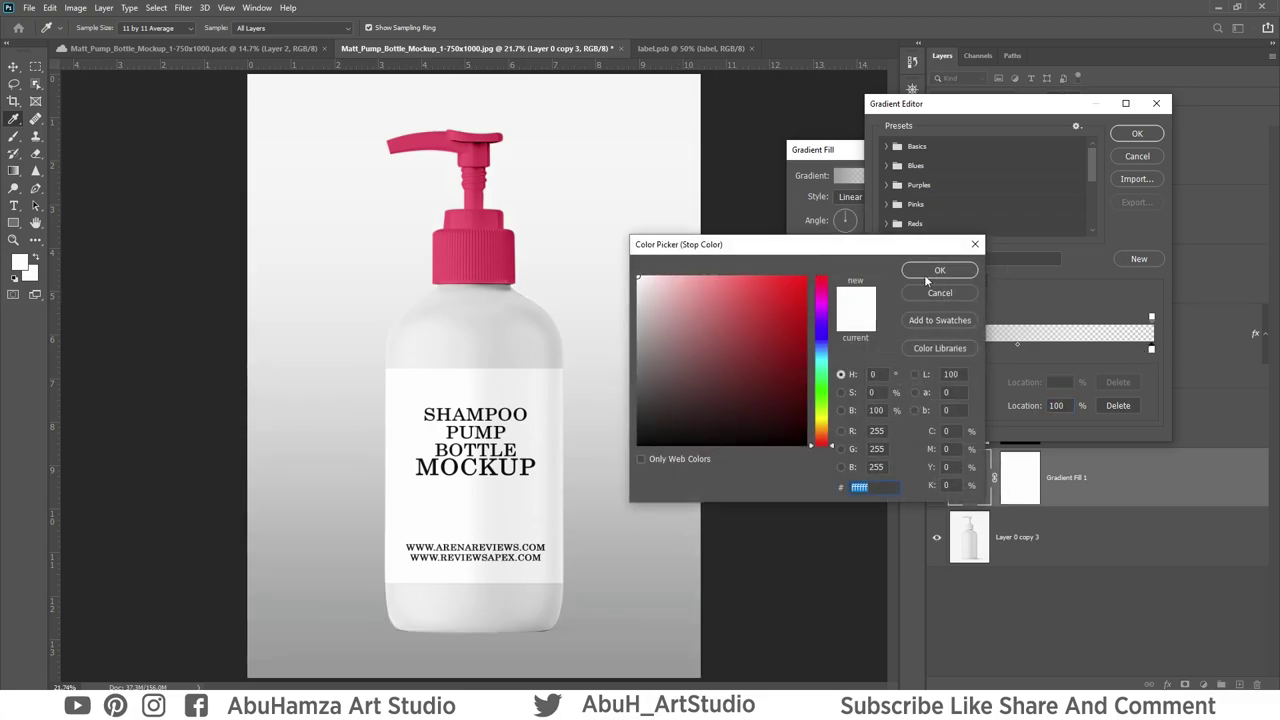
pyautogui.click(940, 270)
pyautogui.click(1152, 317)
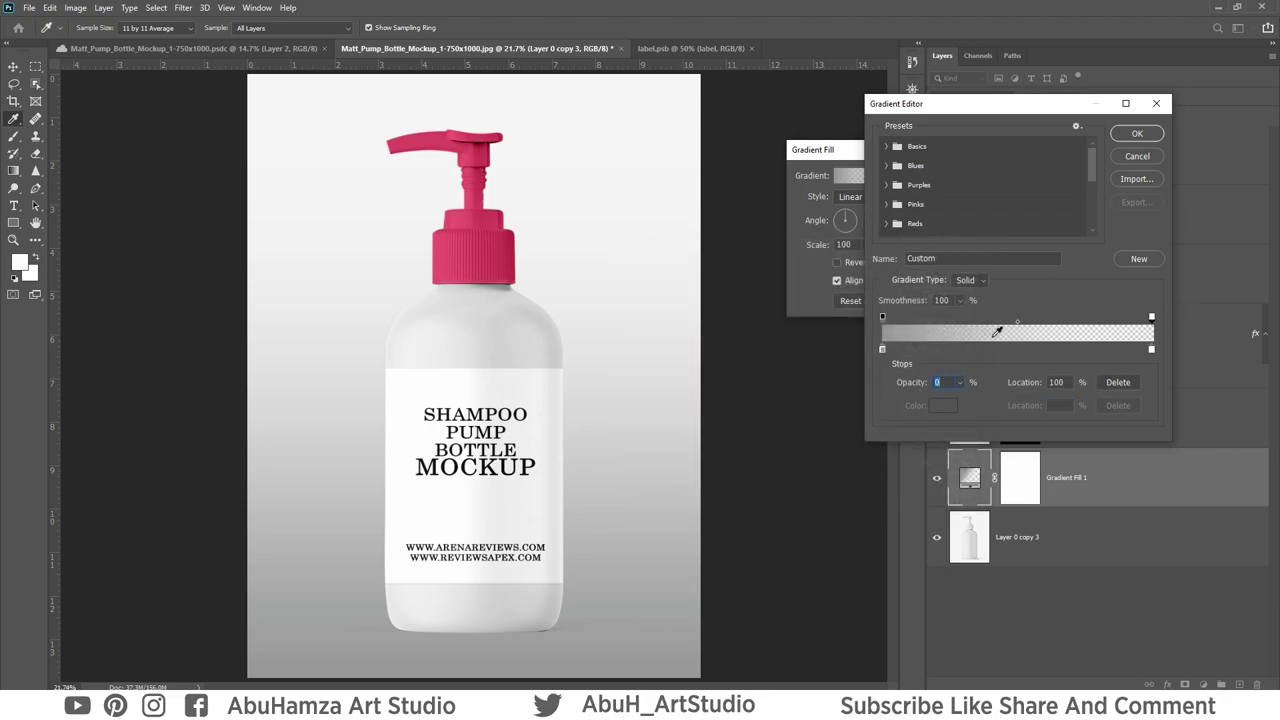
pyautogui.click(957, 382)
pyautogui.moveTo(959, 404); pyautogui.dragTo(1077, 402)
pyautogui.click(1139, 134)
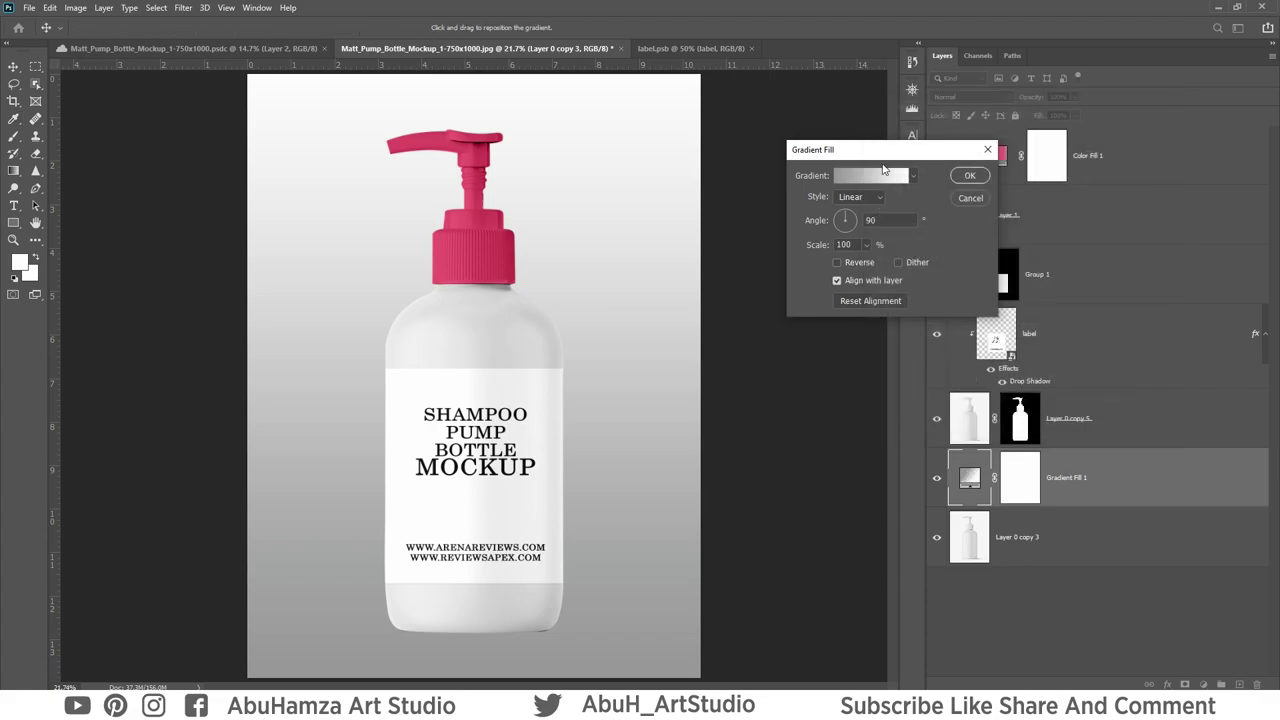
# Reverse the gradient, set angle 85.78° and scale 330%, and confirm the fill.
pyautogui.click(837, 262)
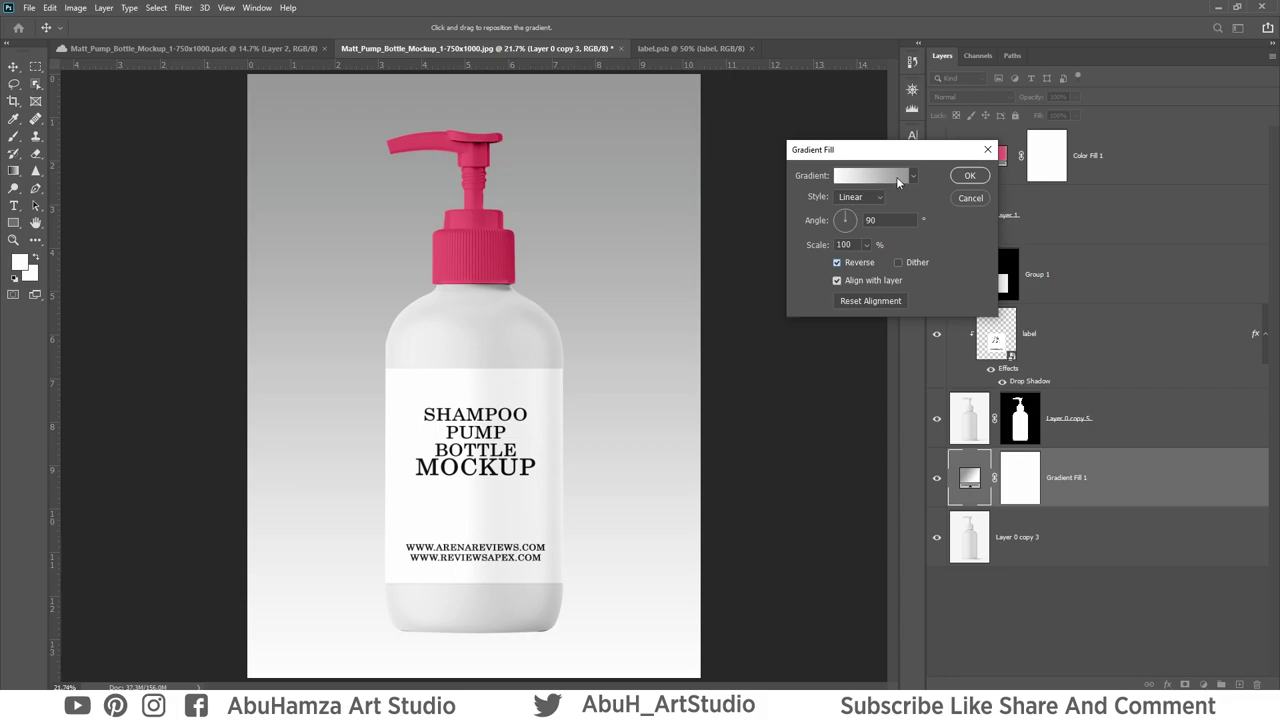
pyautogui.moveTo(852, 218); pyautogui.dragTo(847, 215)
pyautogui.click(866, 245)
pyautogui.moveTo(867, 262); pyautogui.dragTo(881, 264)
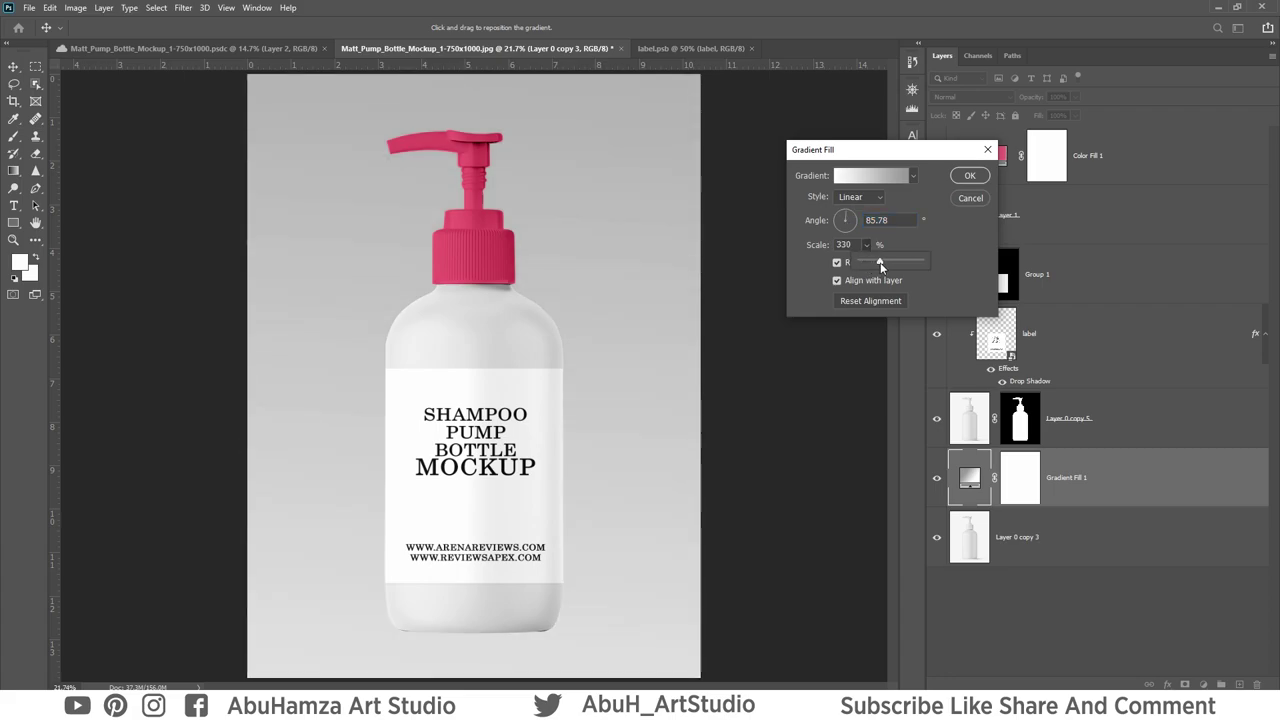
pyautogui.click(970, 177)
pyautogui.click(1005, 95)
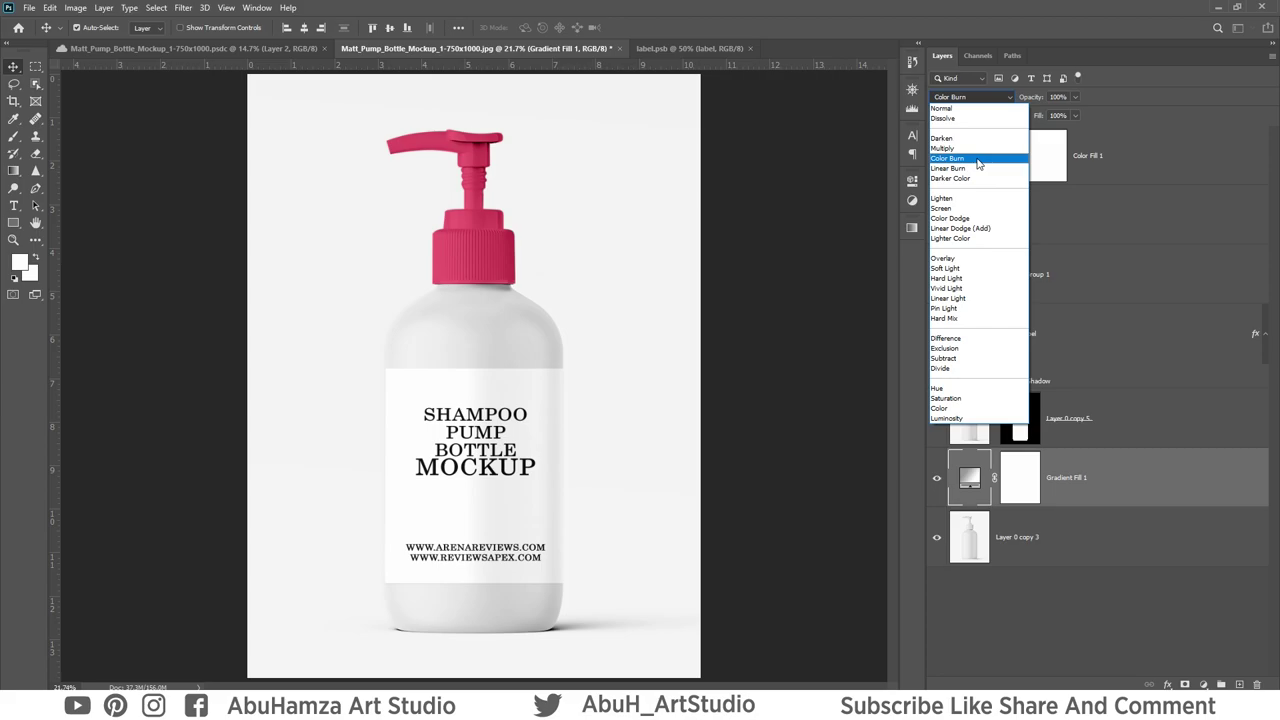
# Set Gradient Fill 1 to Color Burn, trial a red db1a1a stop, then discard it.
pyautogui.click(978, 163)
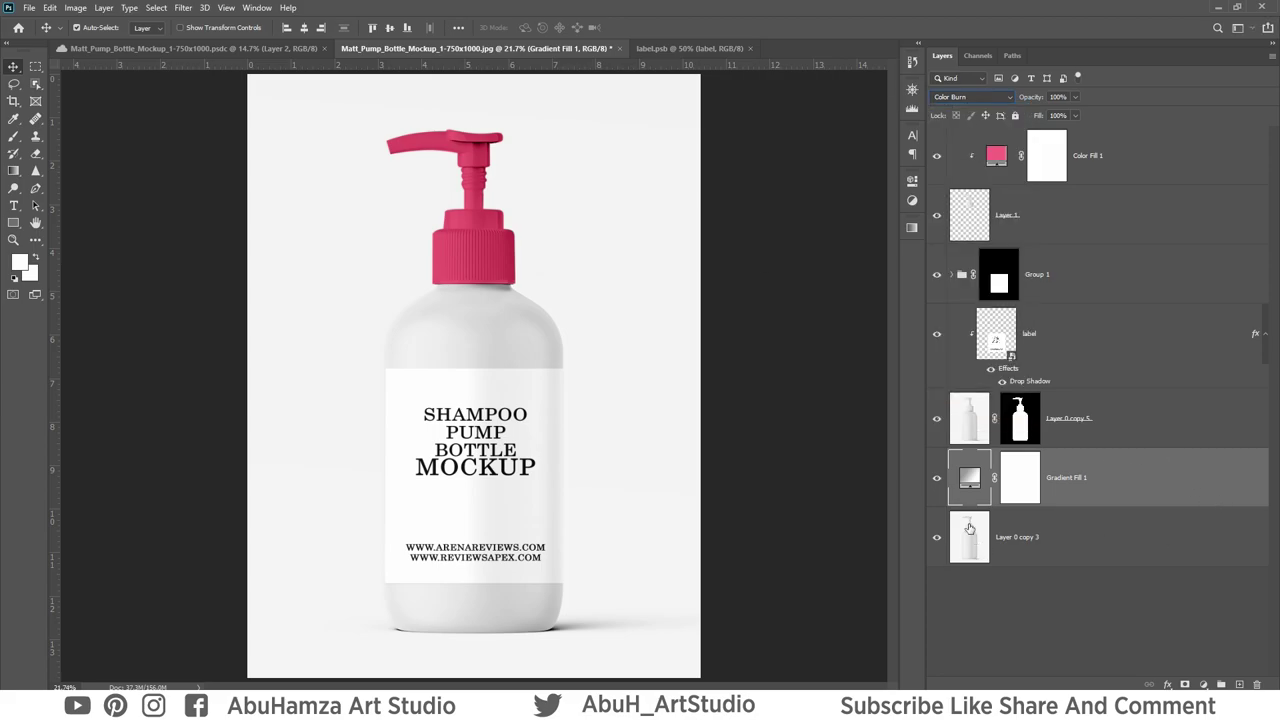
pyautogui.doubleClick(970, 480)
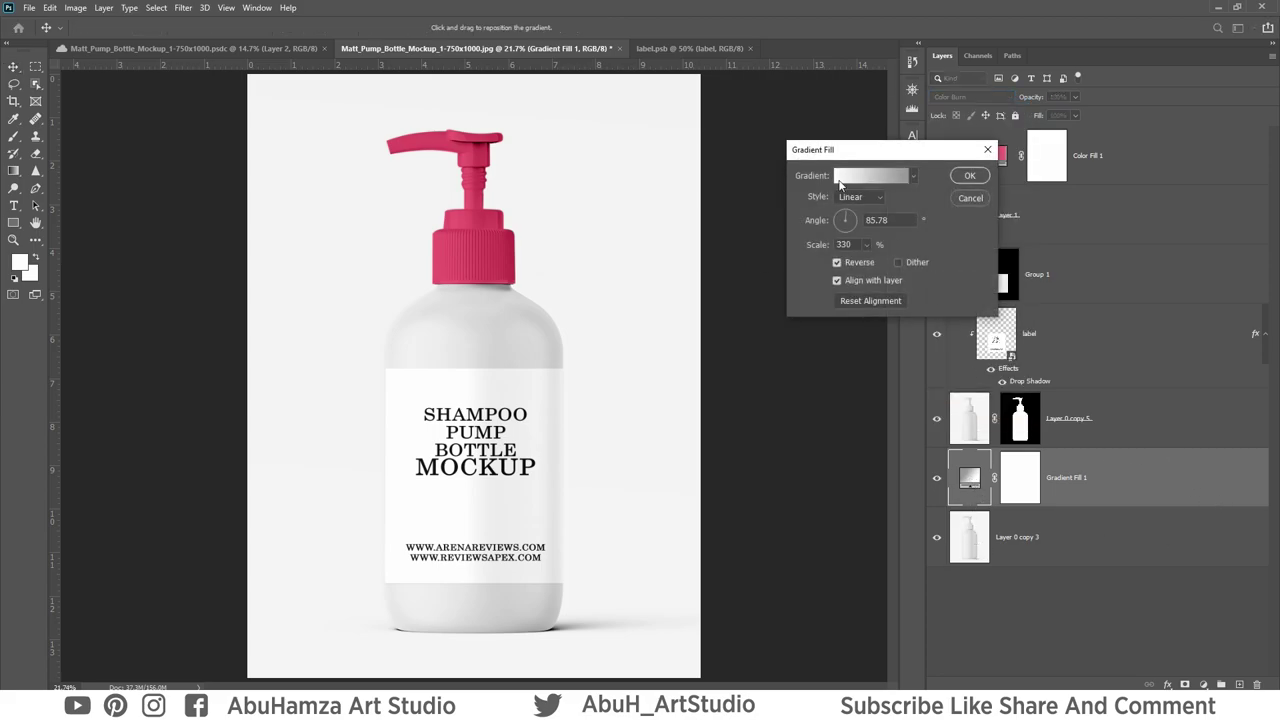
pyautogui.click(885, 177)
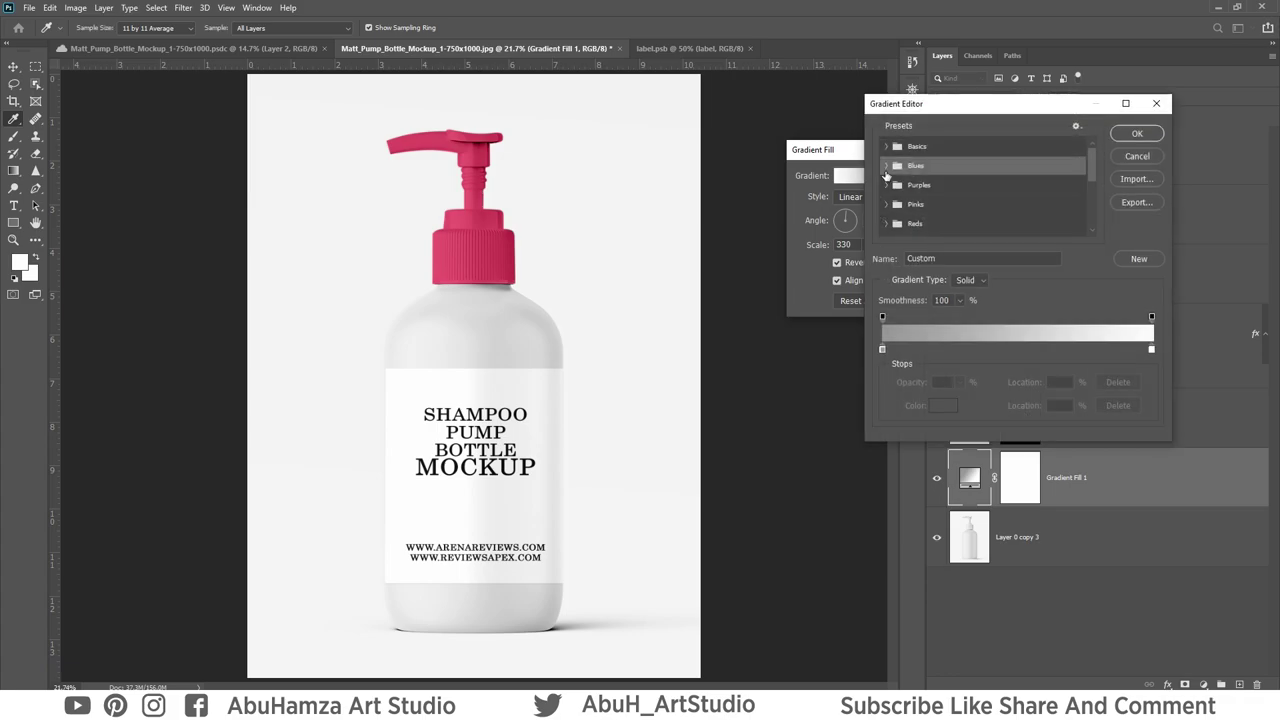
pyautogui.click(883, 349)
pyautogui.doubleClick(883, 349)
pyautogui.write('db1a1a')
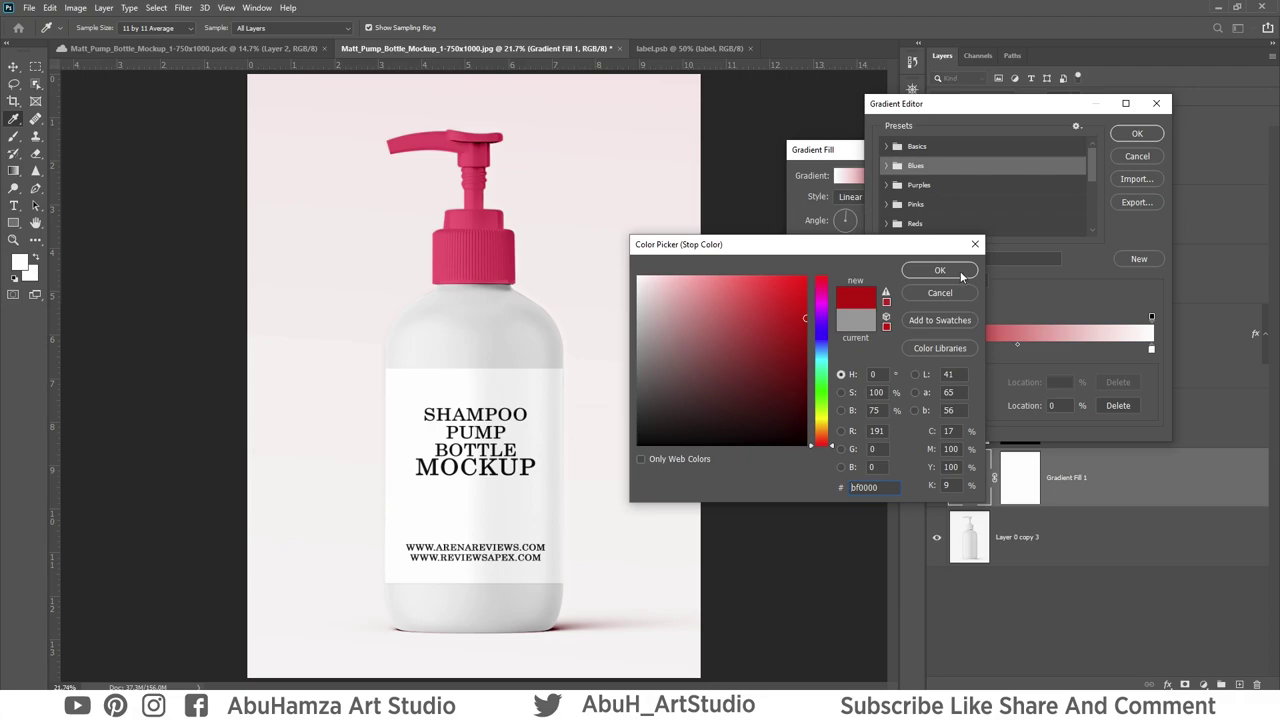
pyautogui.press('Return')
pyautogui.click(1137, 156)
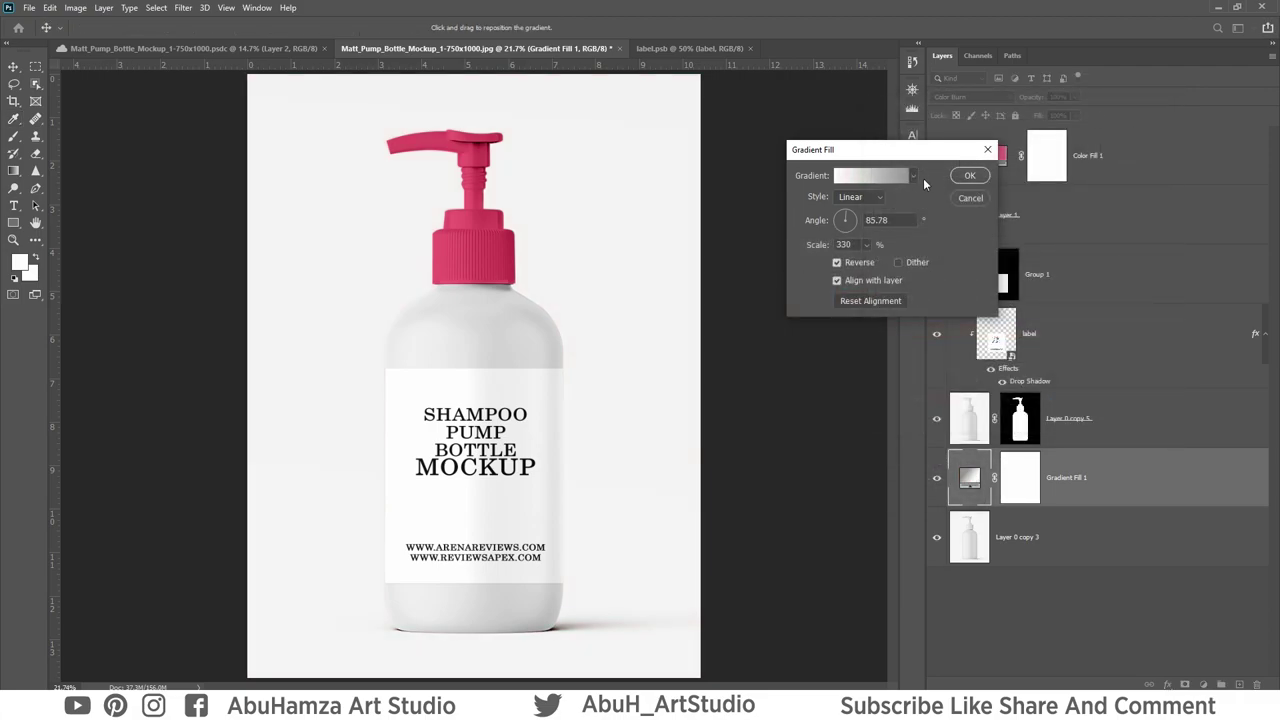
pyautogui.click(969, 178)
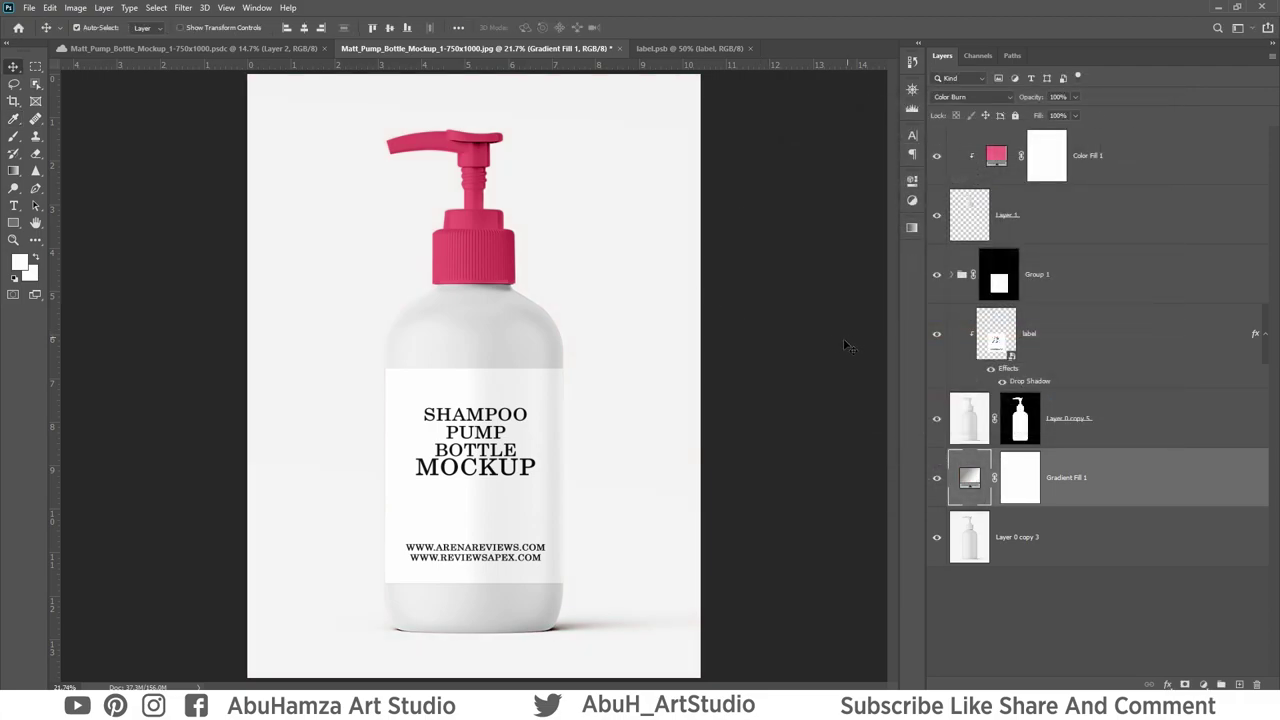